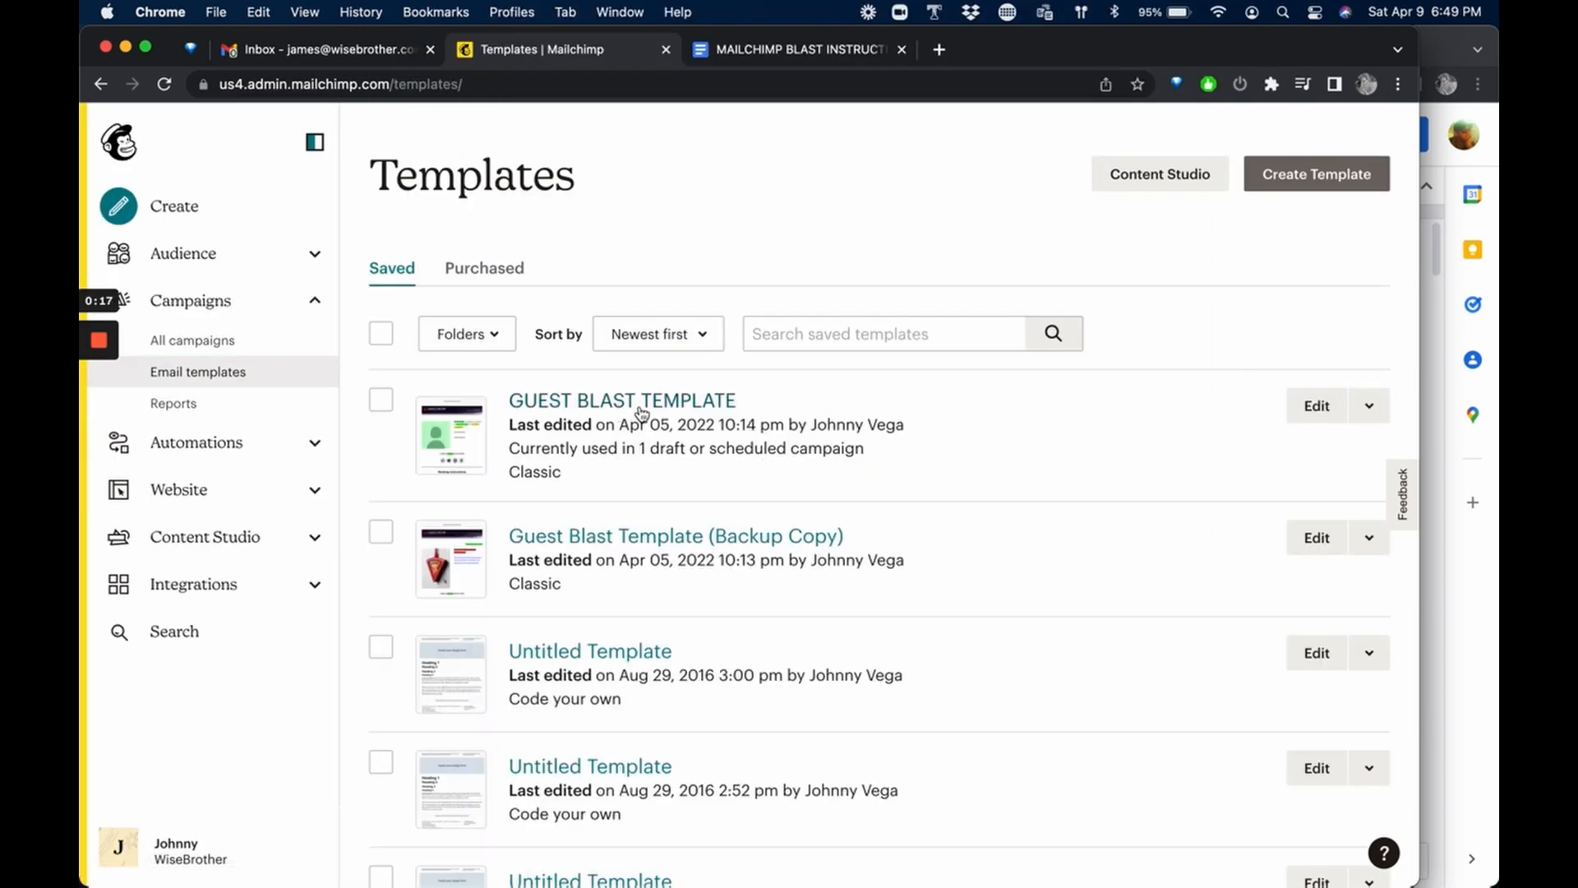
Create a campaign from GUEST BLAST TEMPLATE and name it "04-06-22 Interview Jane Seymour".
click(1369, 408)
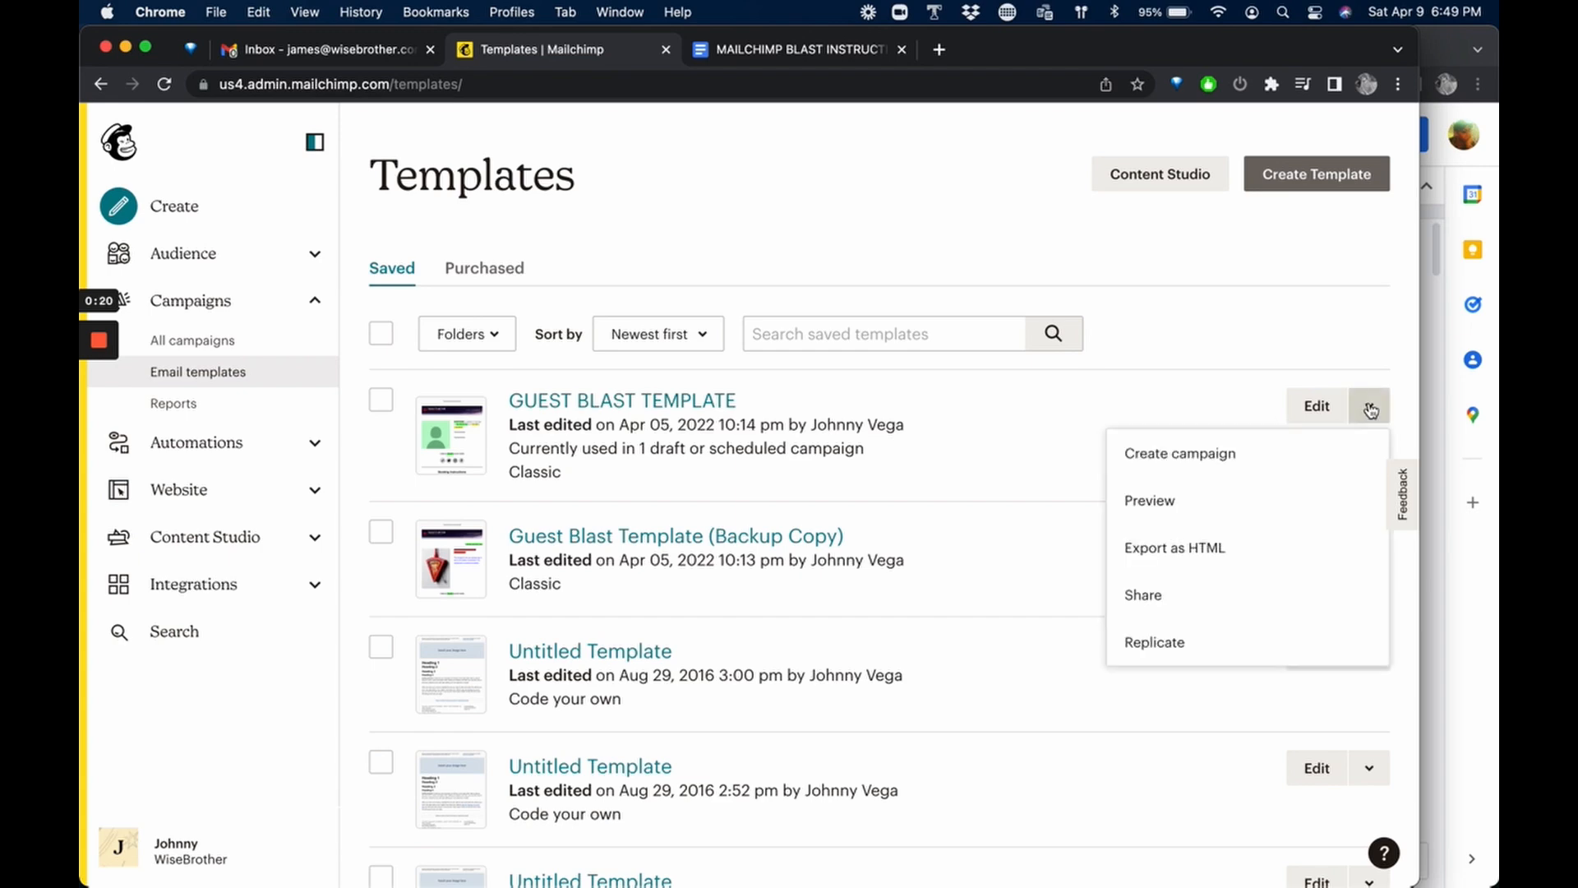
click(1201, 455)
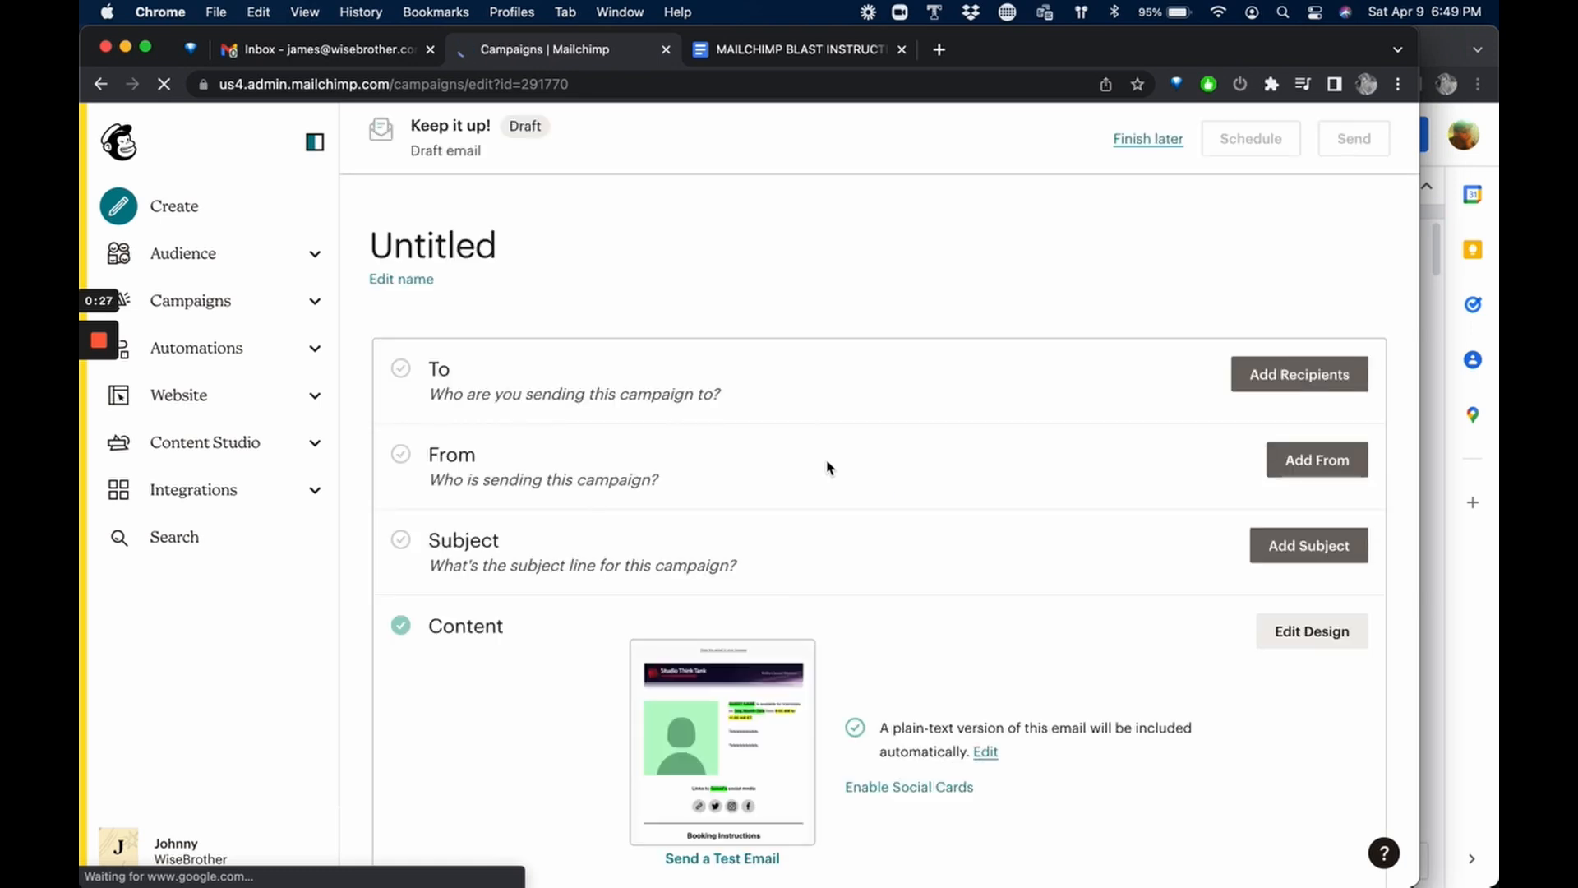
click(416, 280)
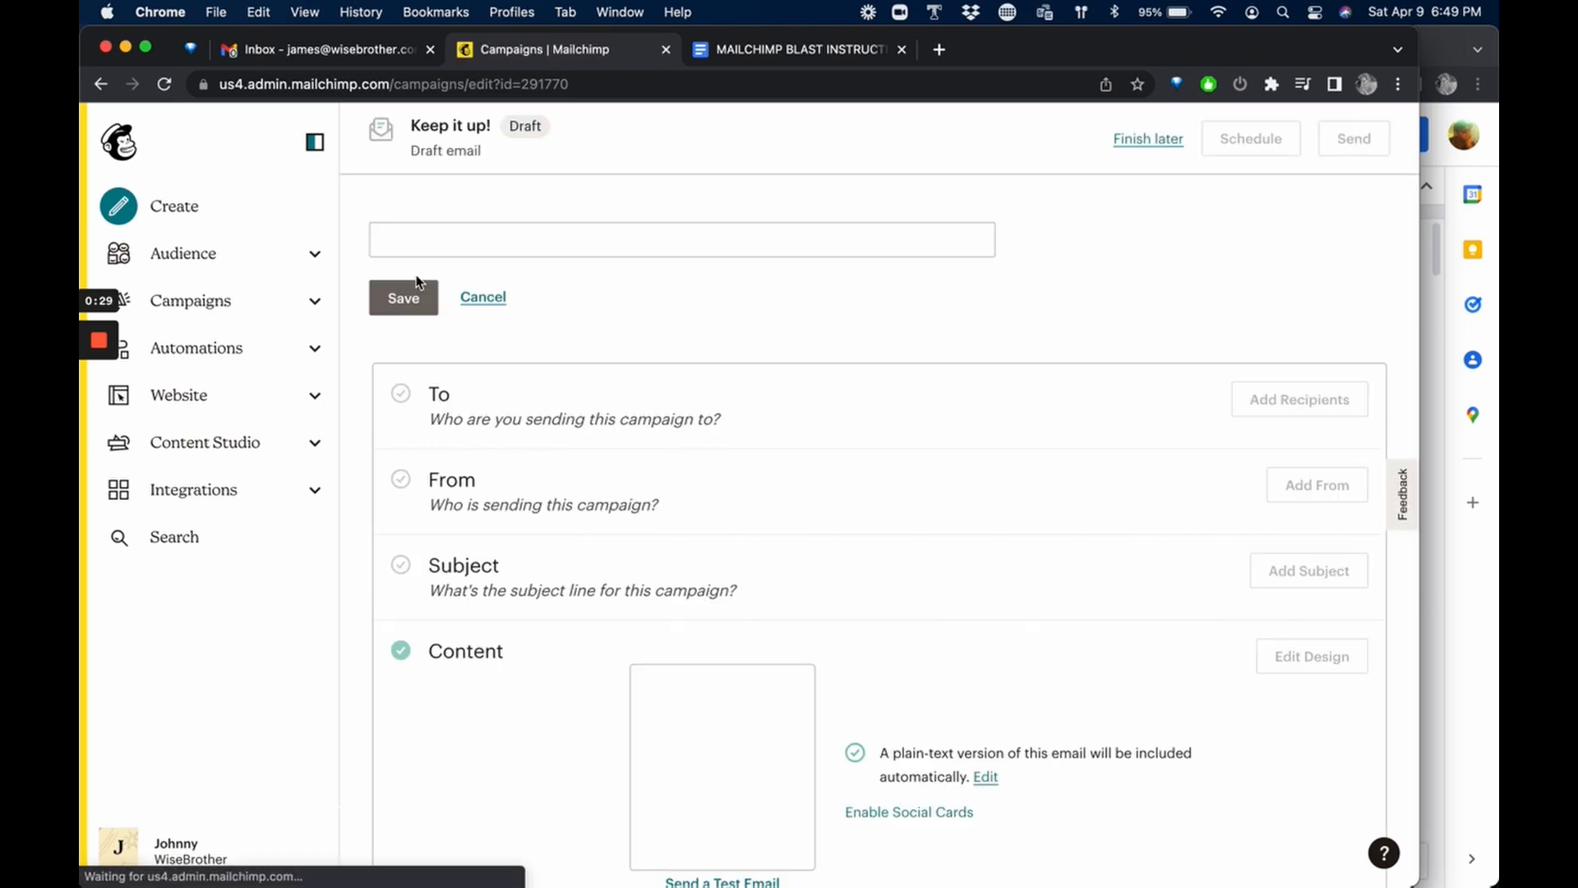
click(536, 237)
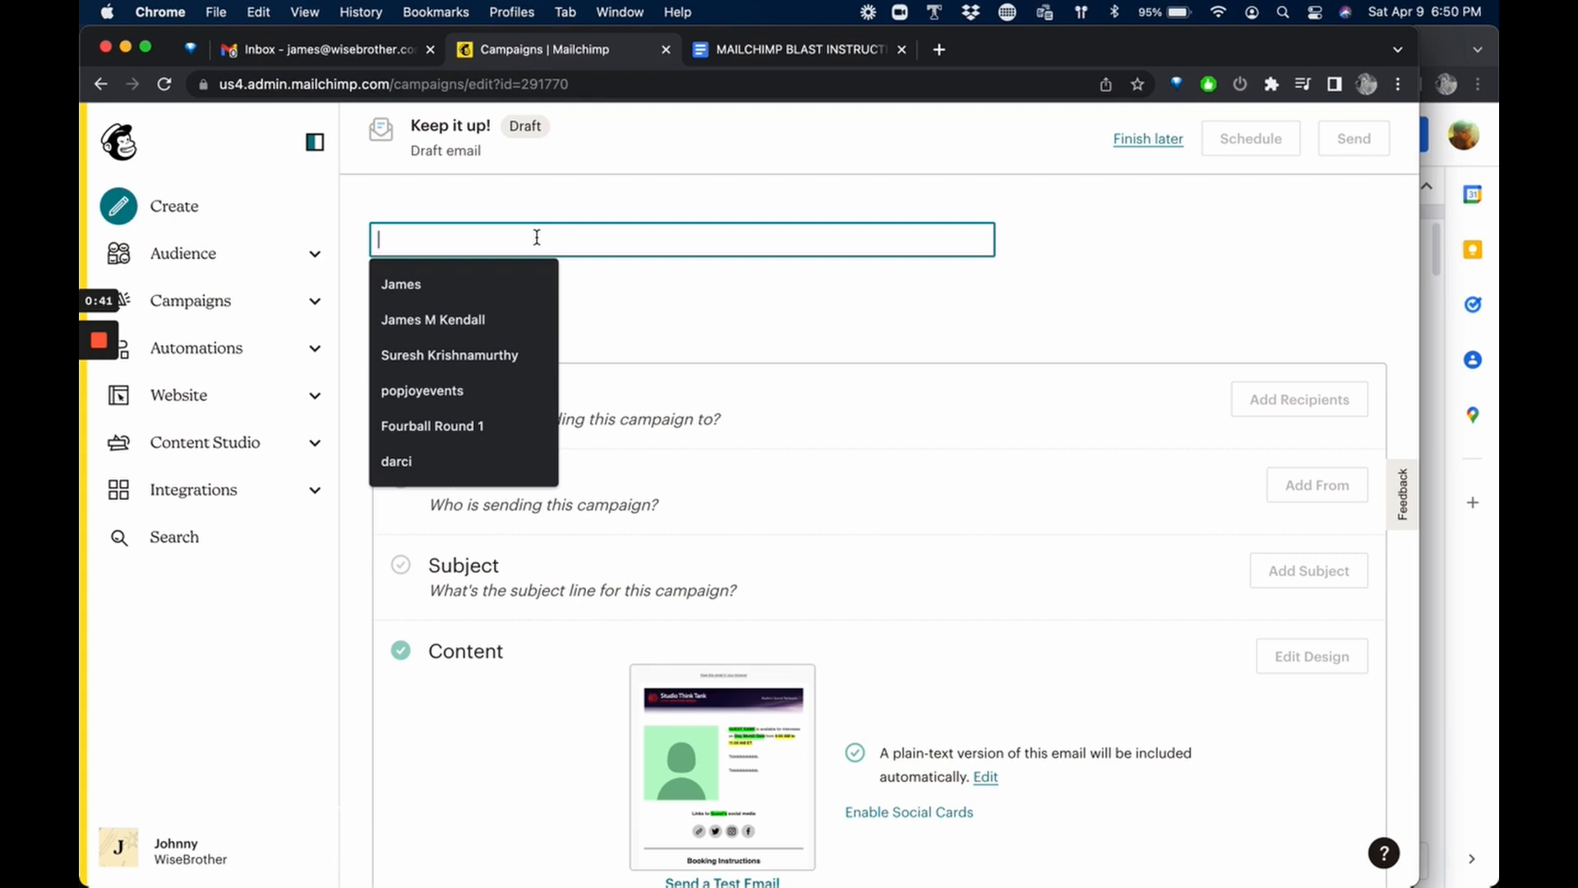
text(04-)
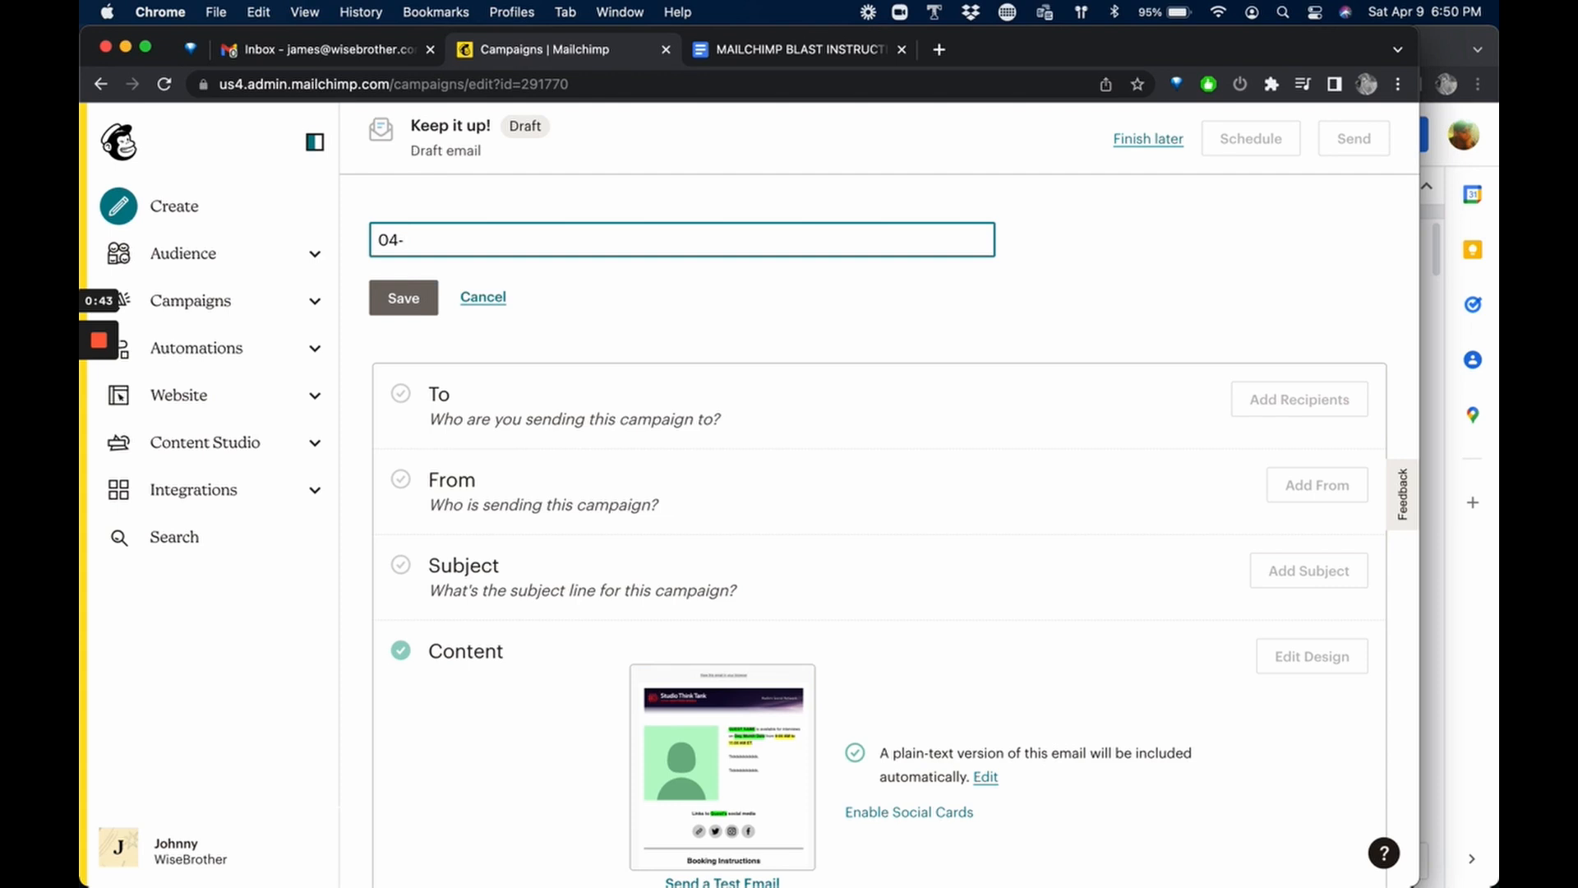
text(06-22 Interview Ja)
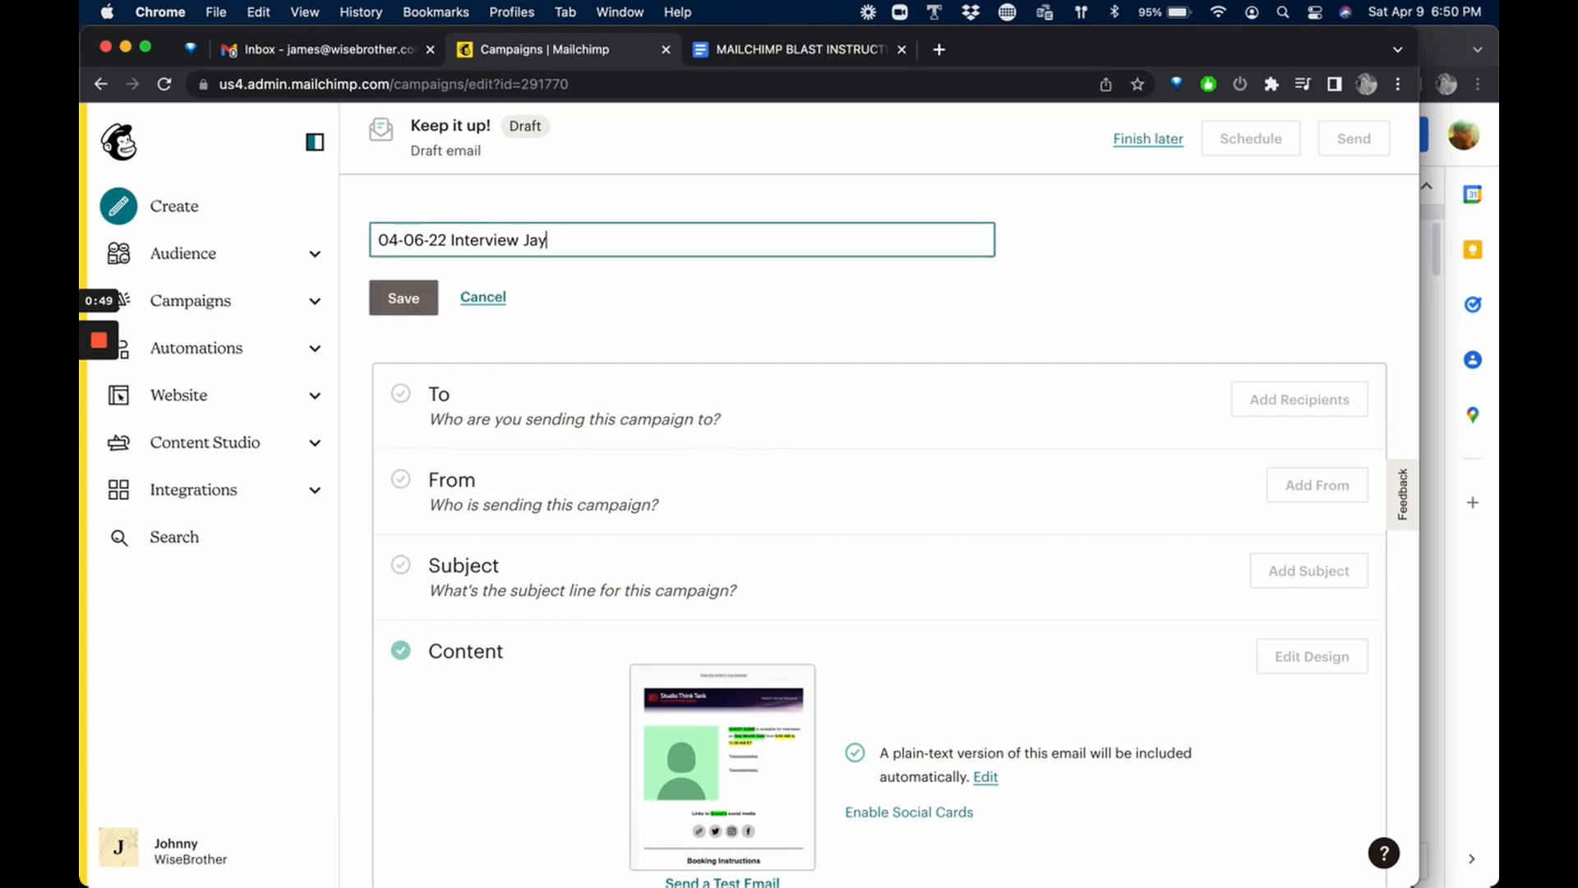
text(ne Seymo)
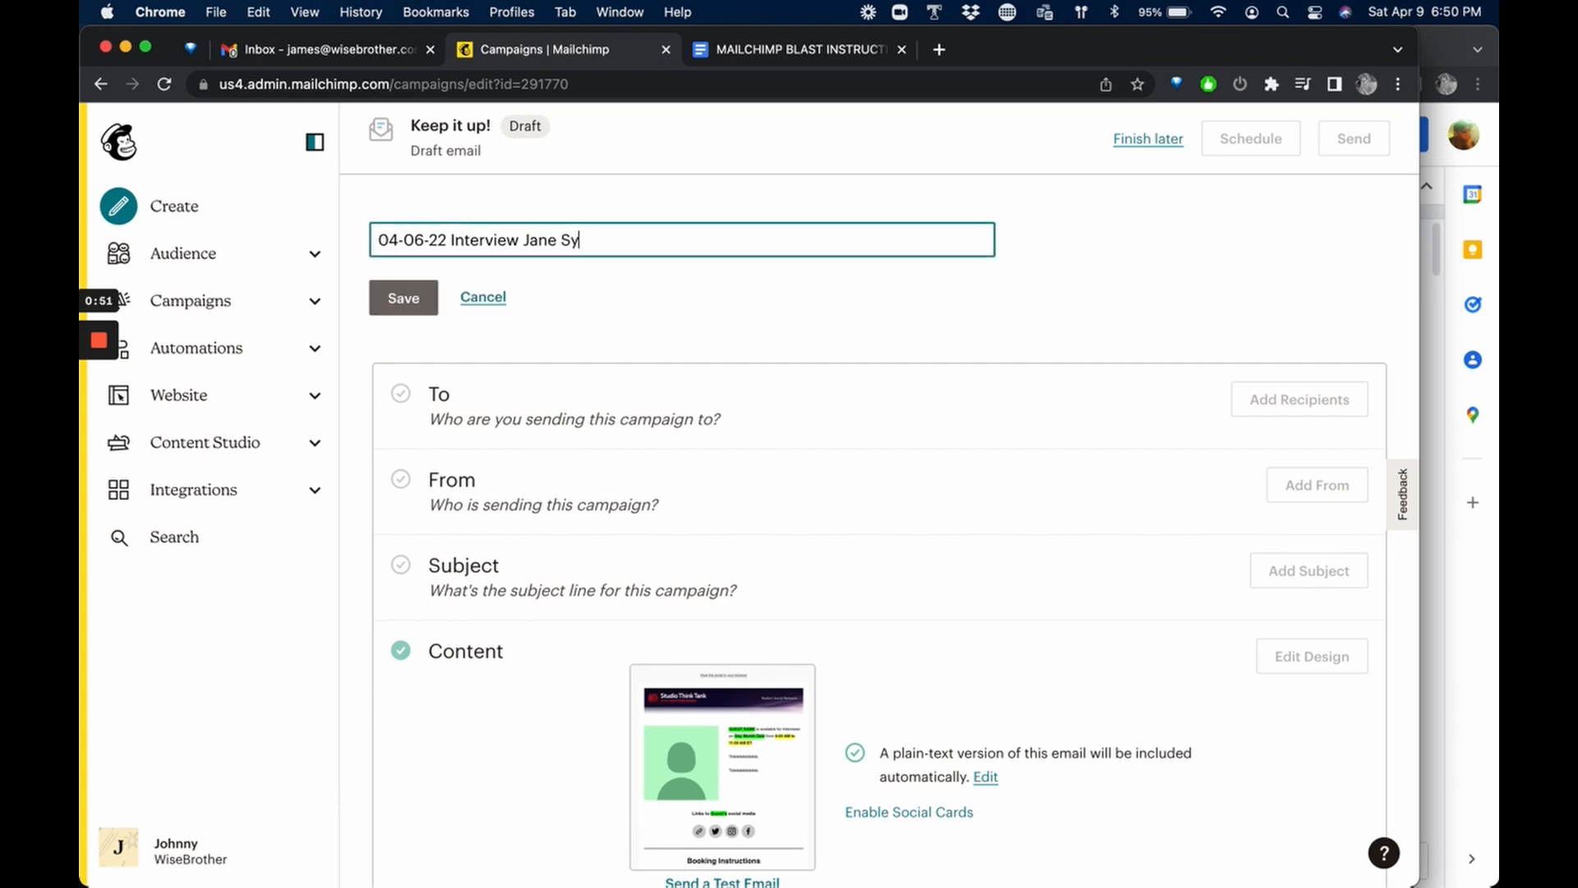
text(ur)
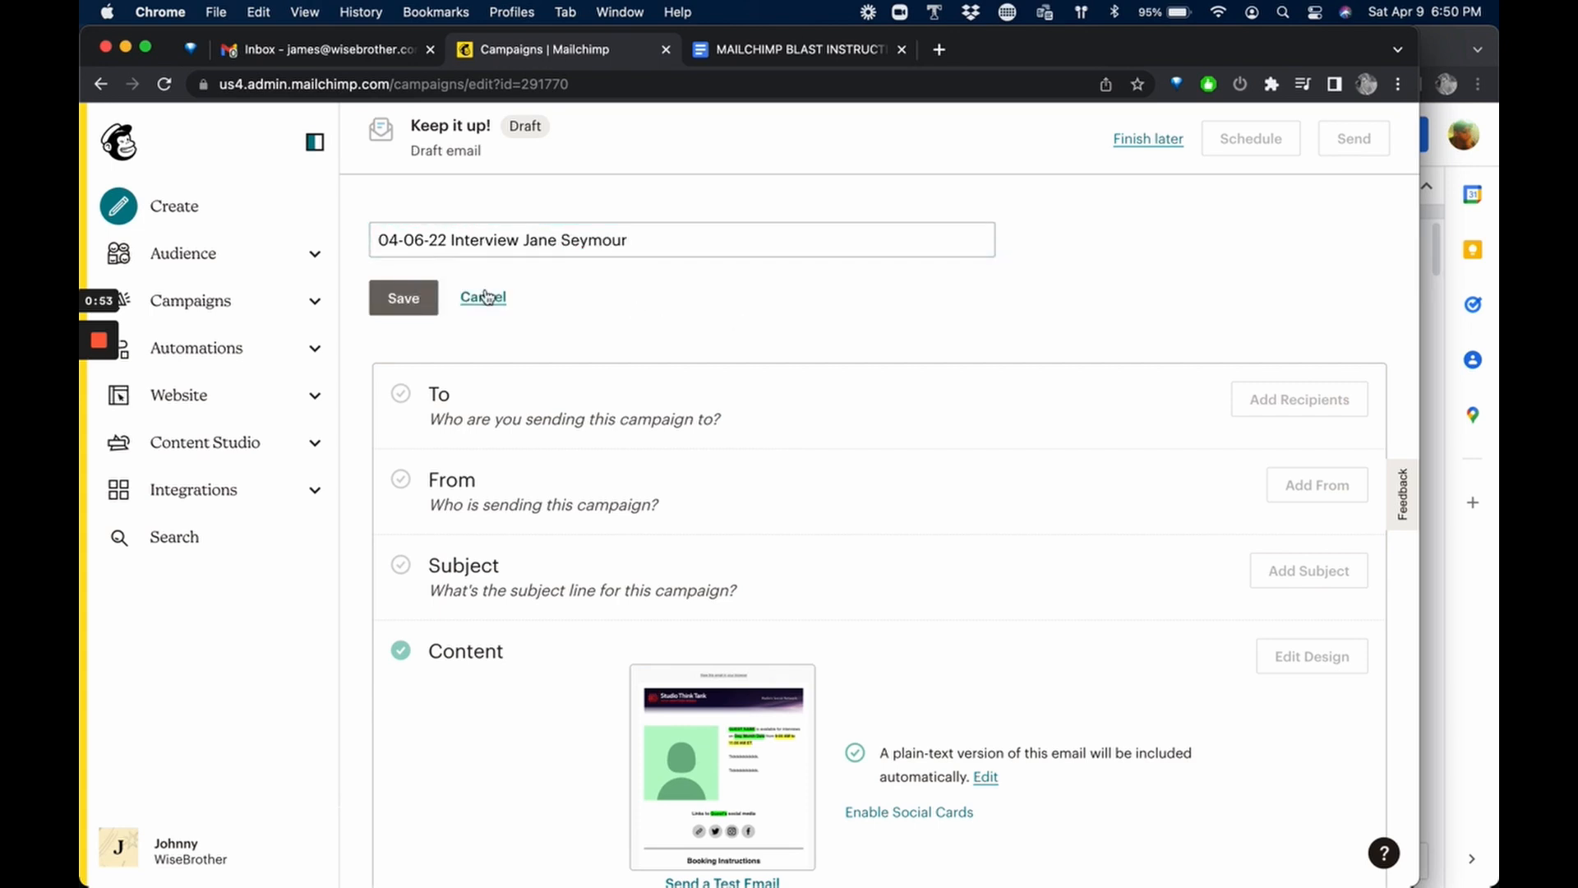
click(416, 304)
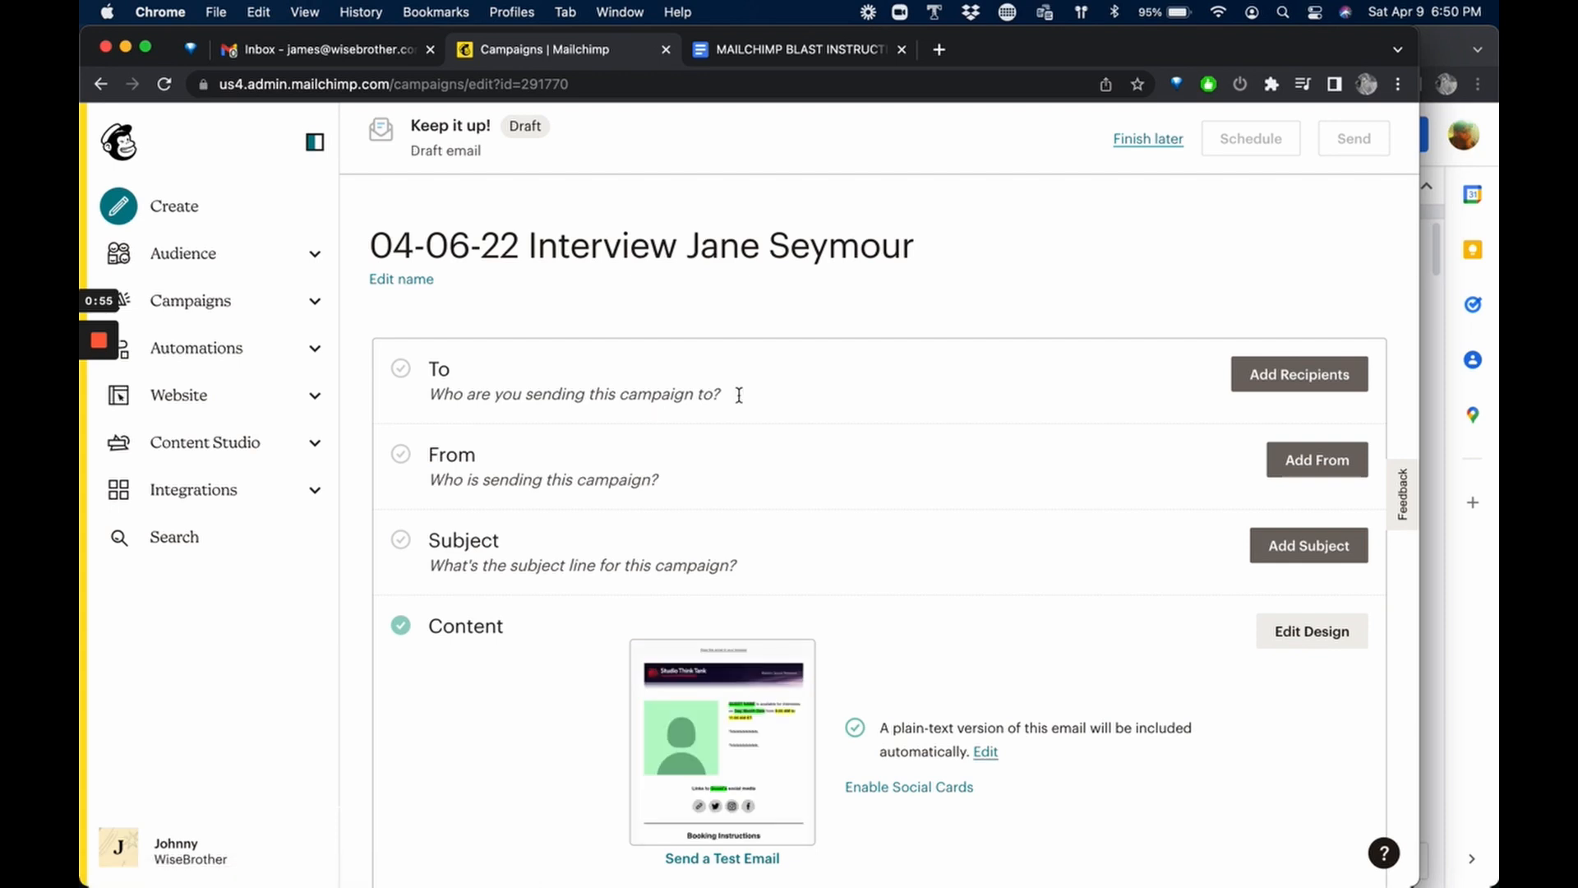
Choose Studio Think Tank Blast as the campaign's recipient audience.
click(1253, 376)
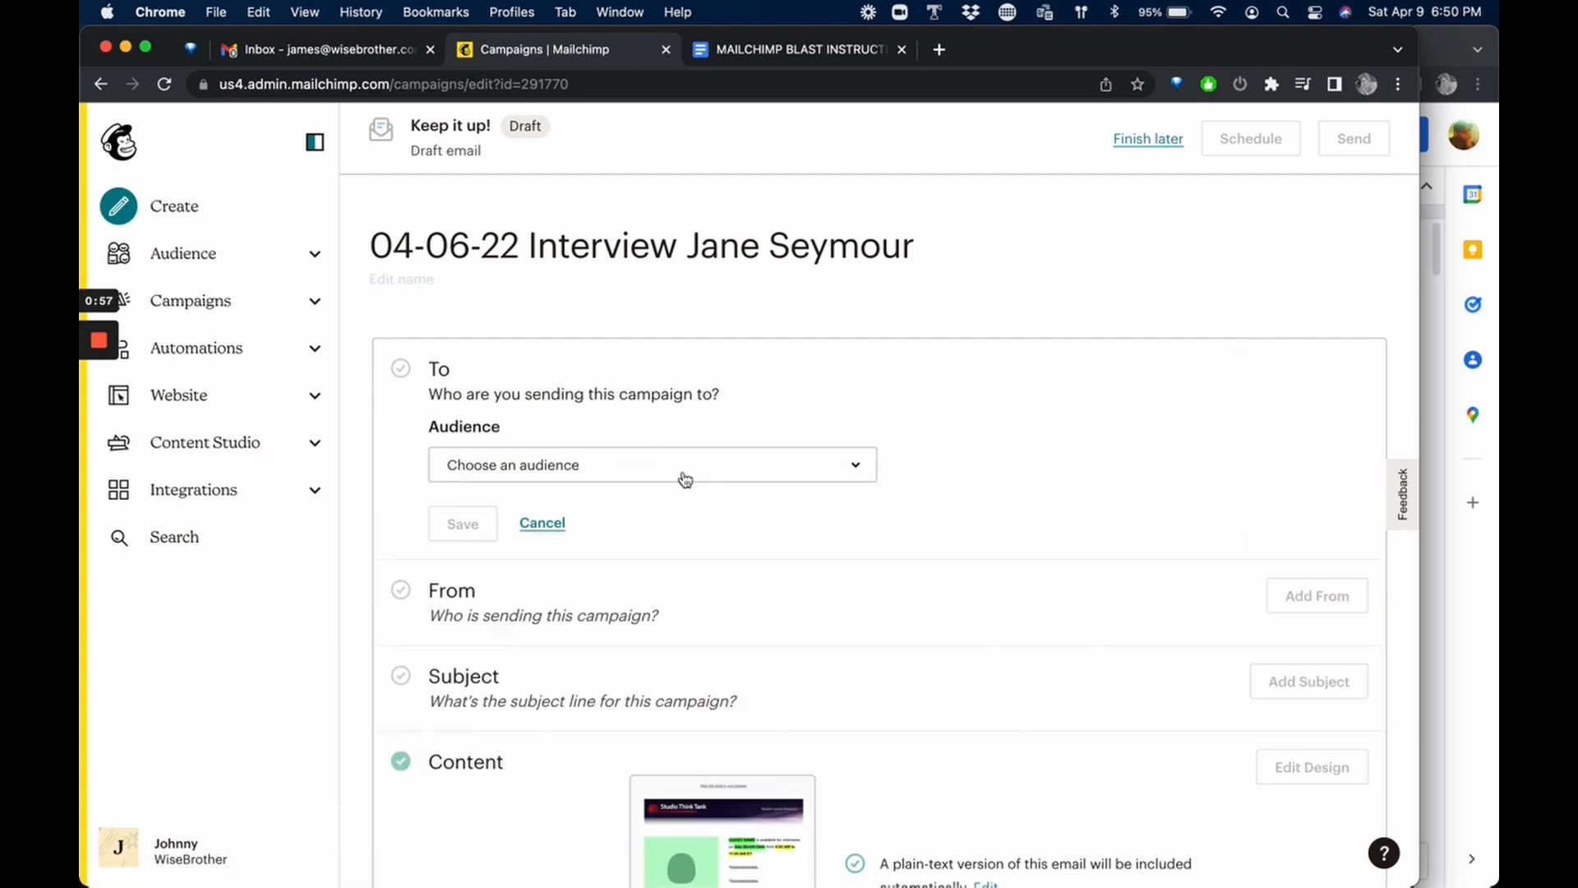
click(685, 477)
scroll(627, 657, down, 5)
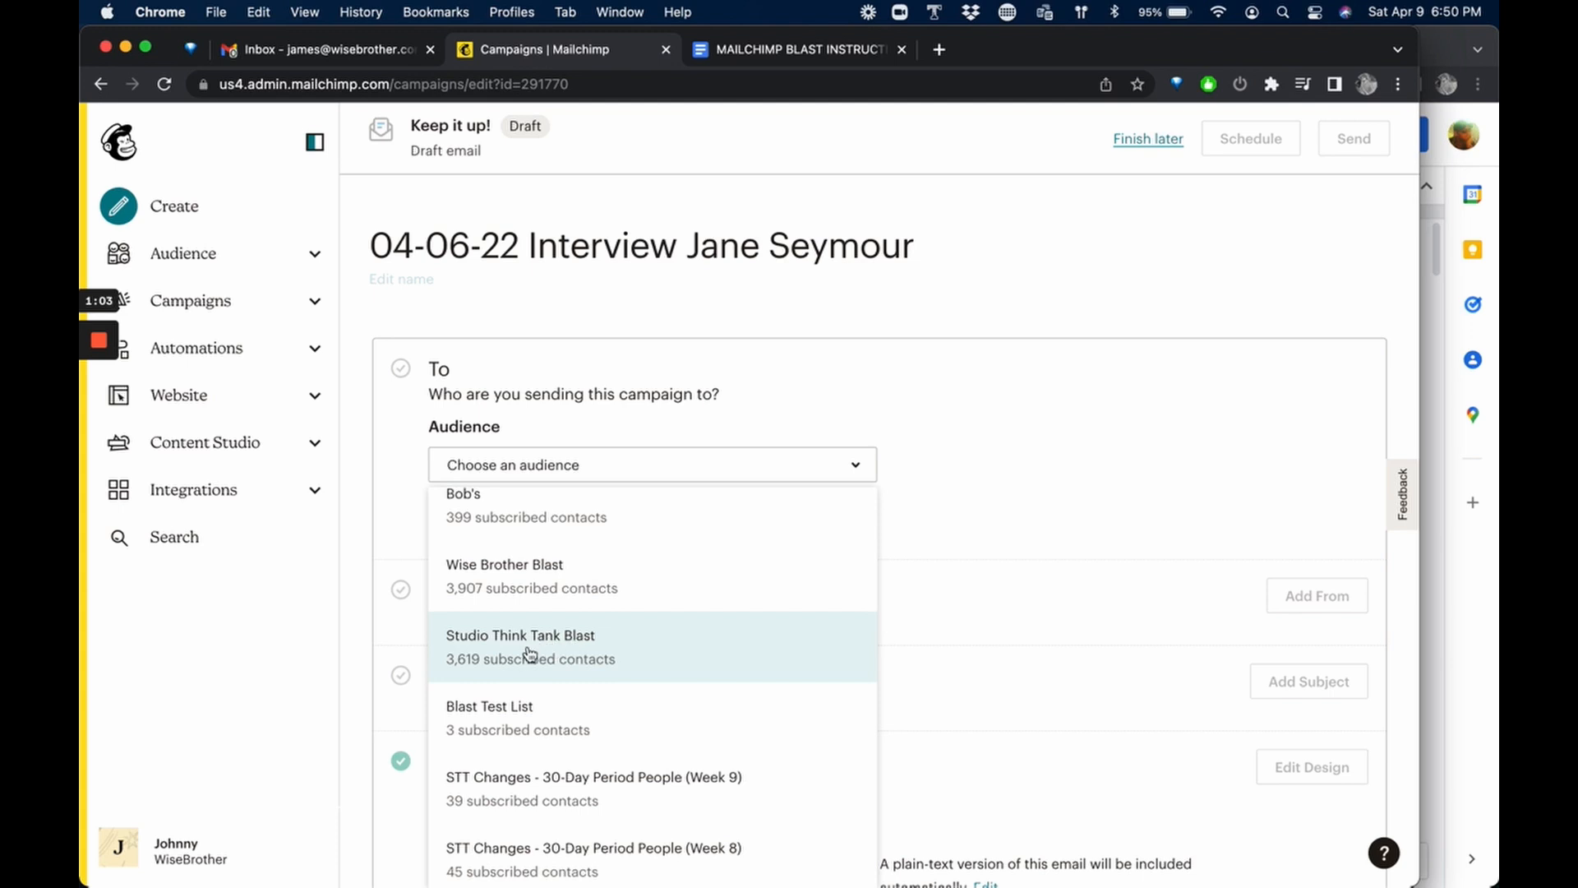
click(564, 645)
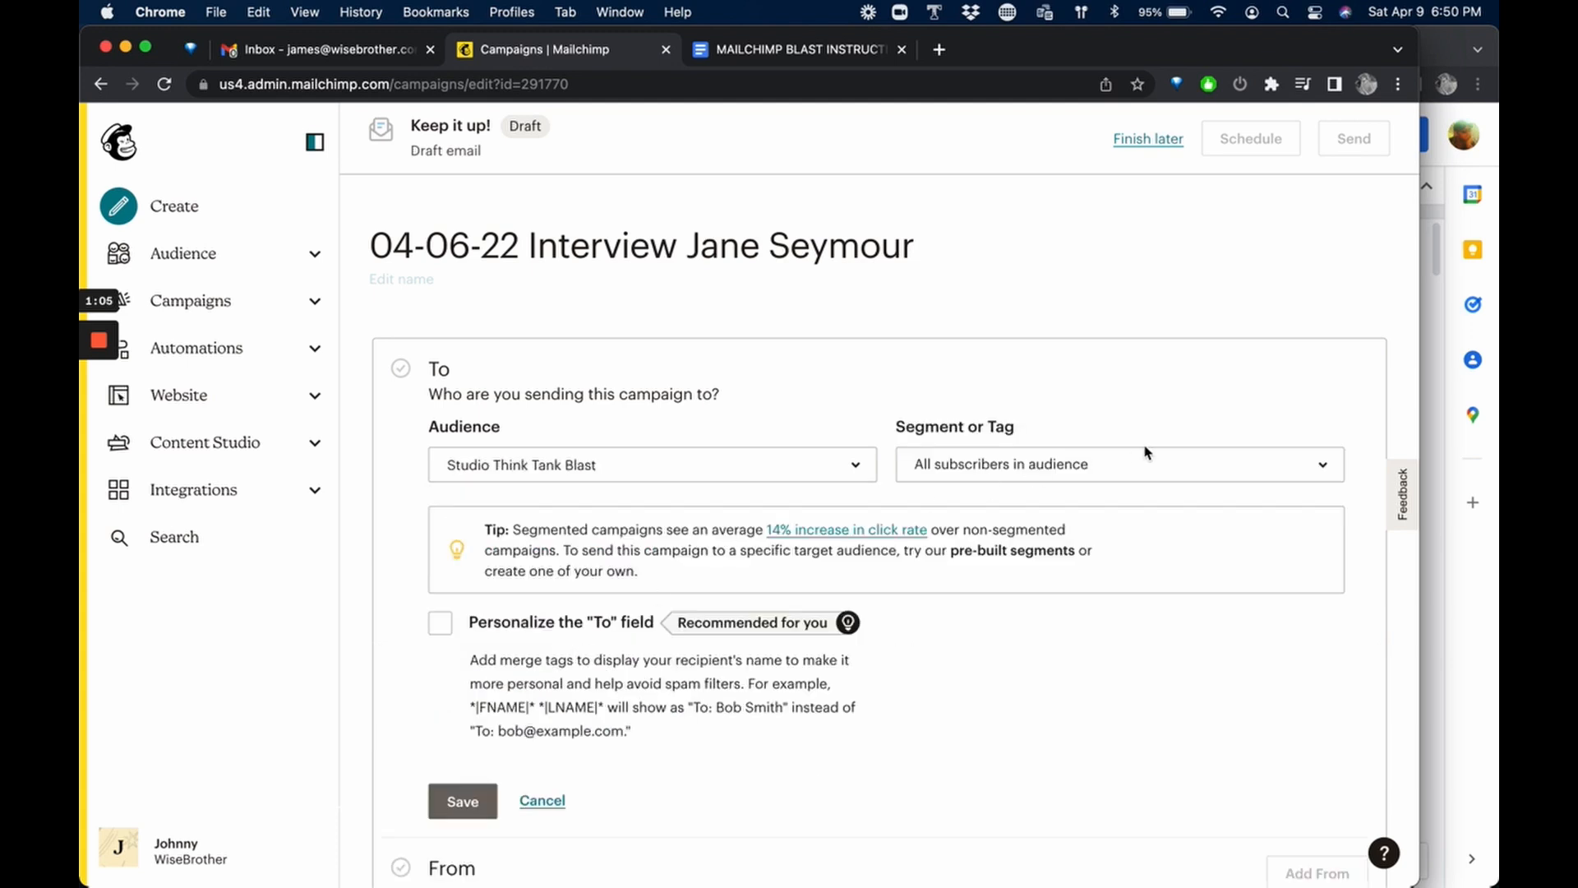
Personalize the "To" field with the *|FNAME|* *|LNAME|* merge tag and save the recipient settings.
scroll(1025, 701, down, 1)
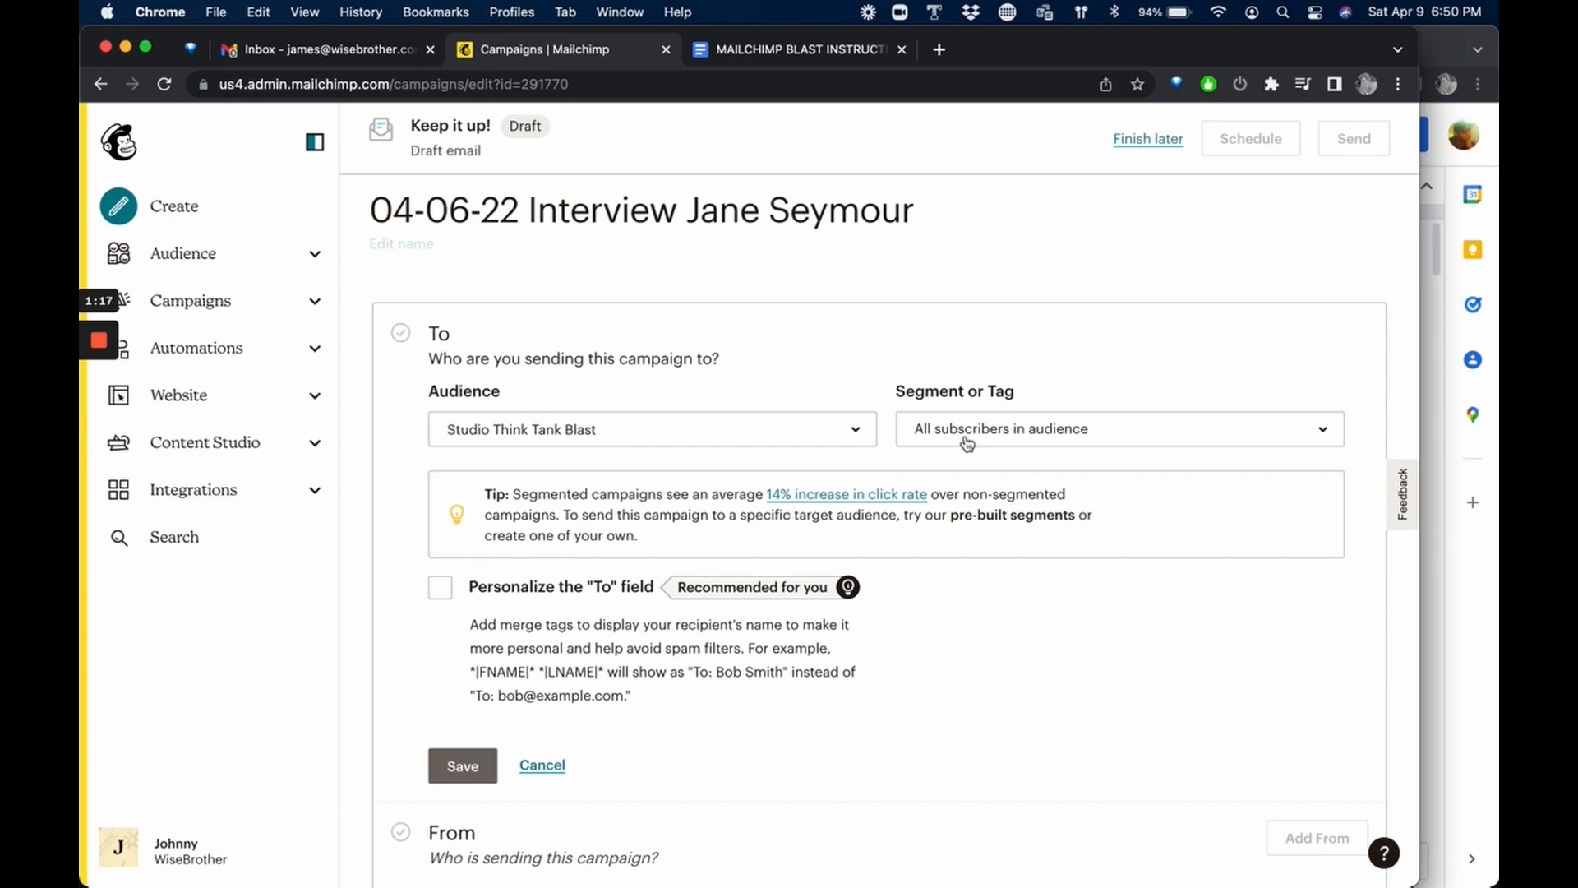
click(440, 588)
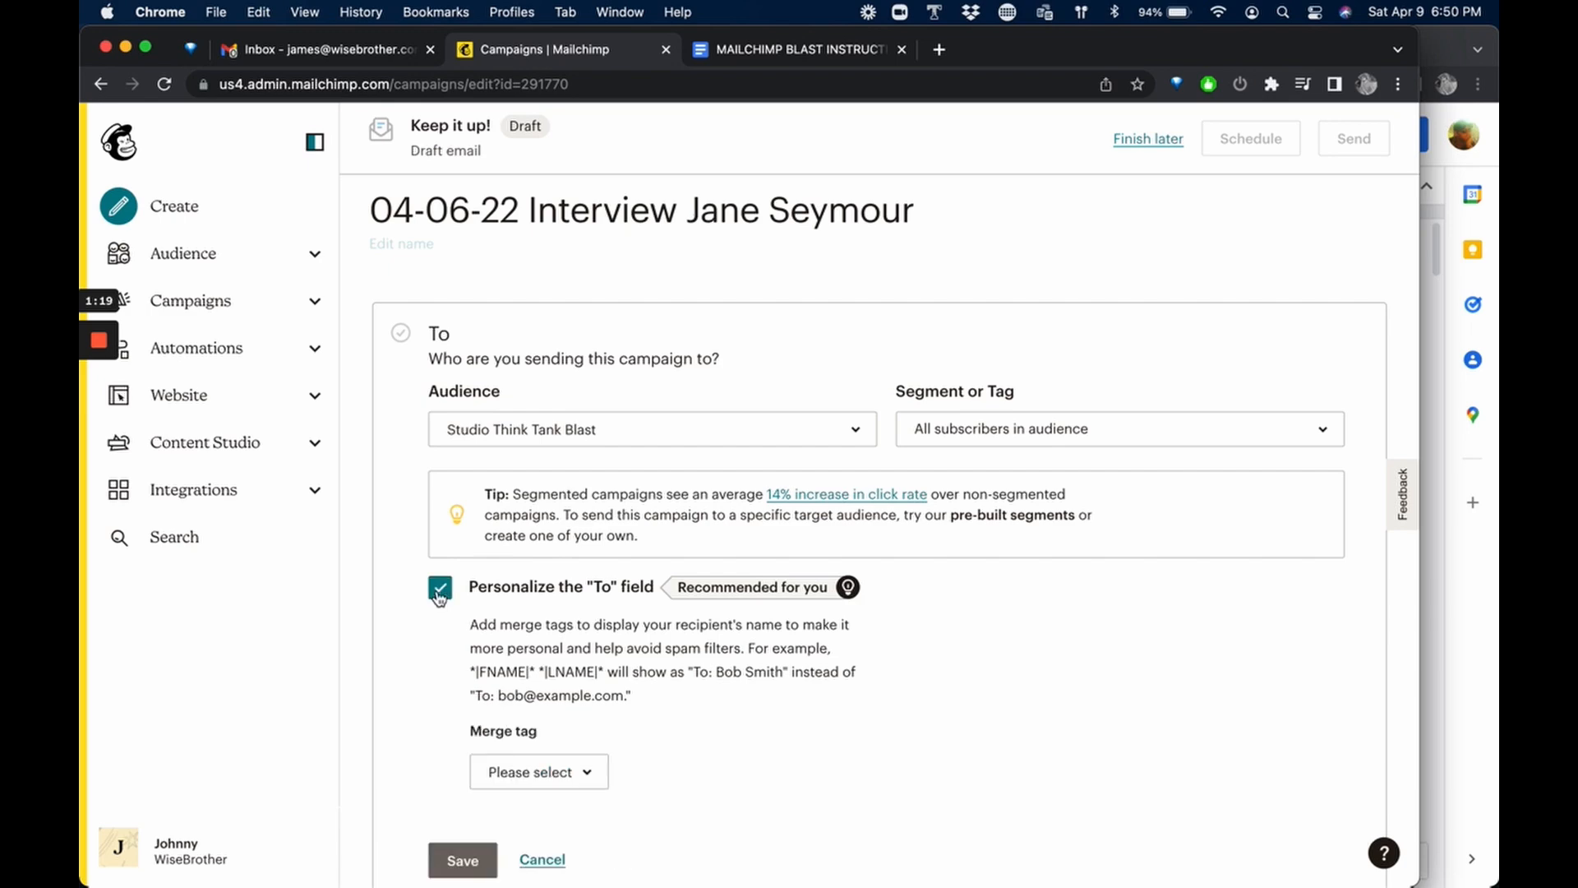
click(585, 770)
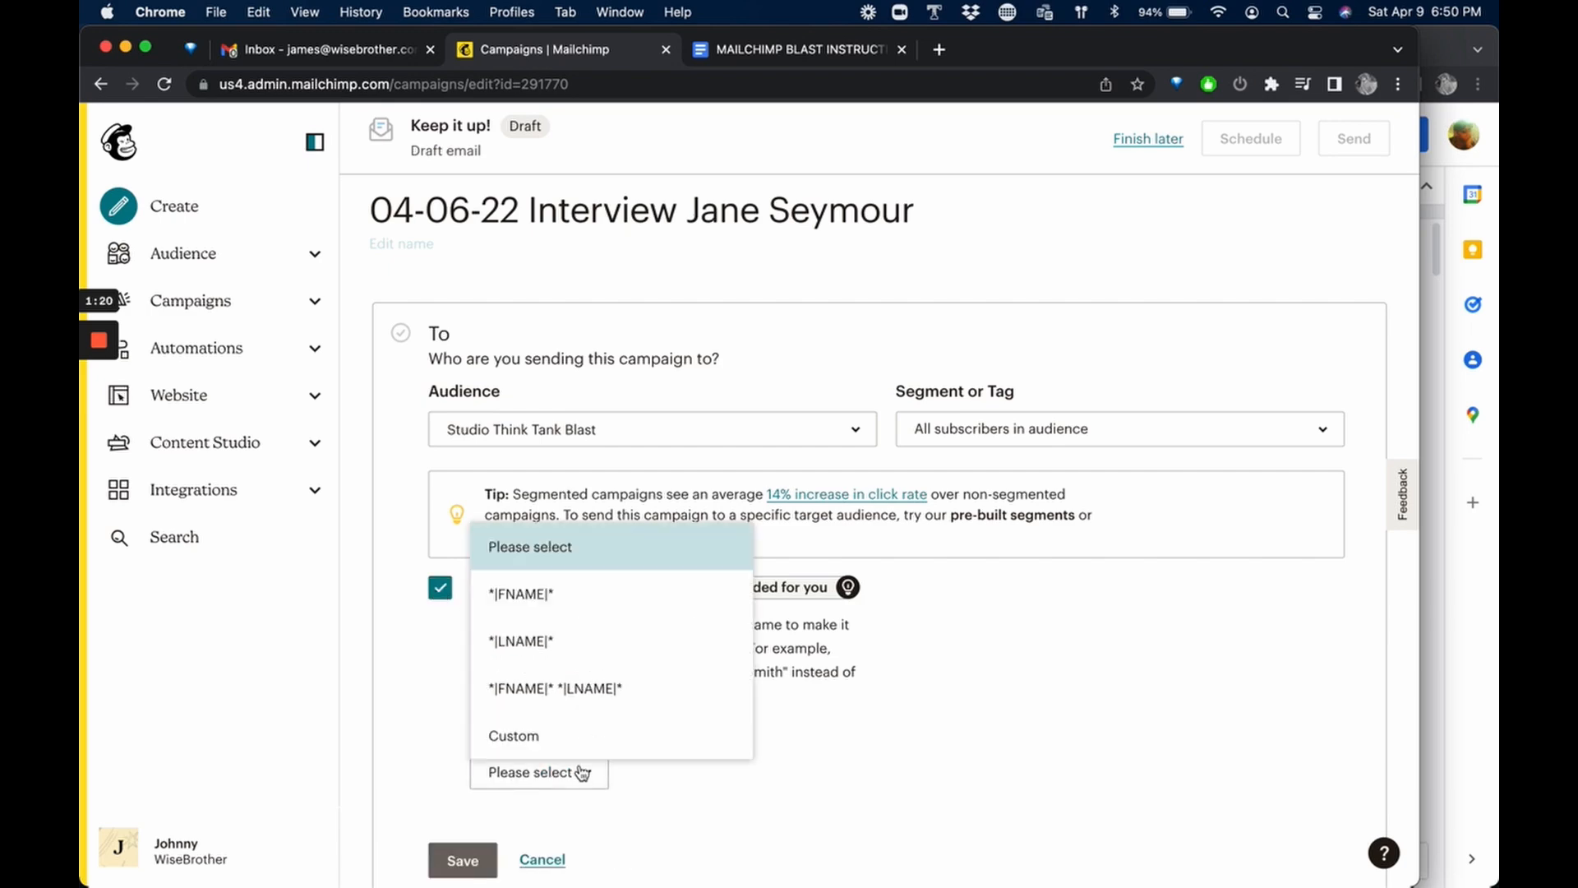
click(586, 690)
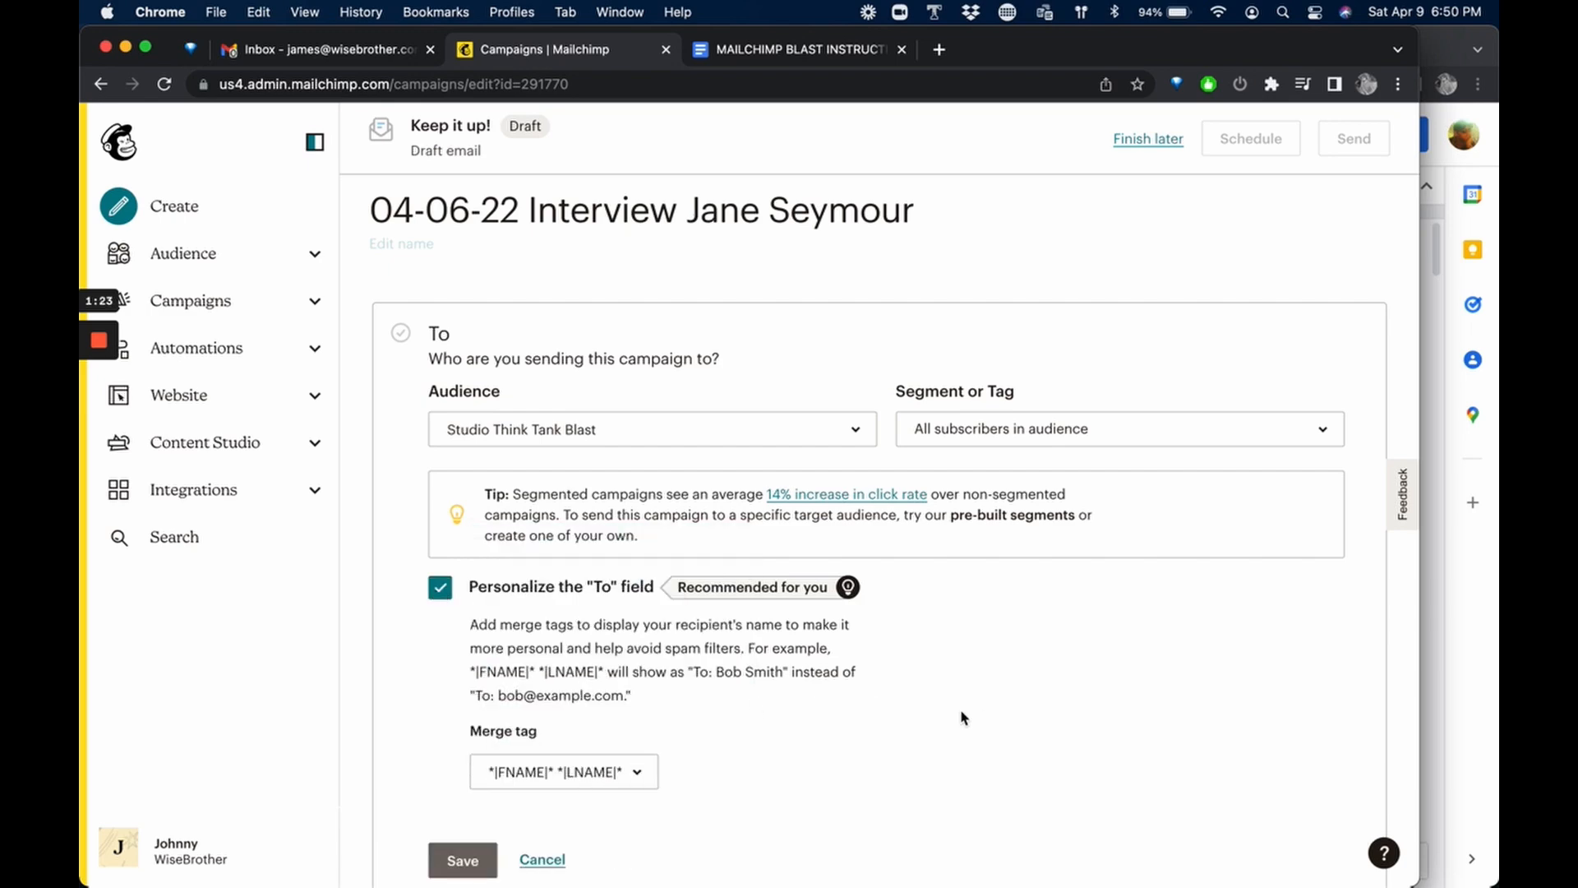
scroll(961, 717, down, 3)
click(461, 583)
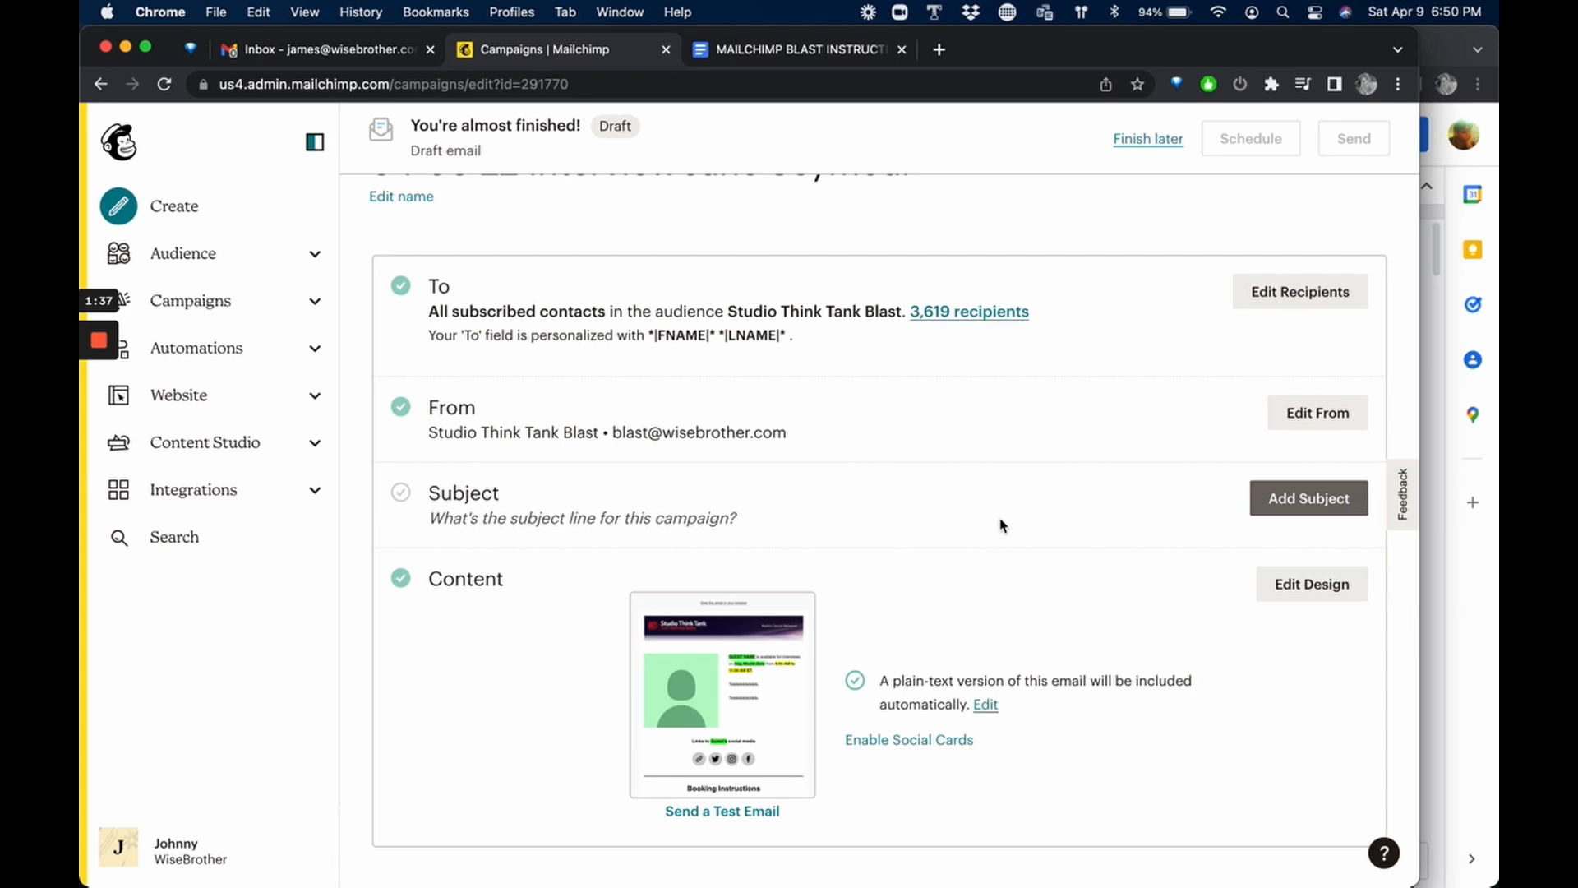
Add the subject line "Interview Jane Seymour" to the campaign and save it.
click(1285, 498)
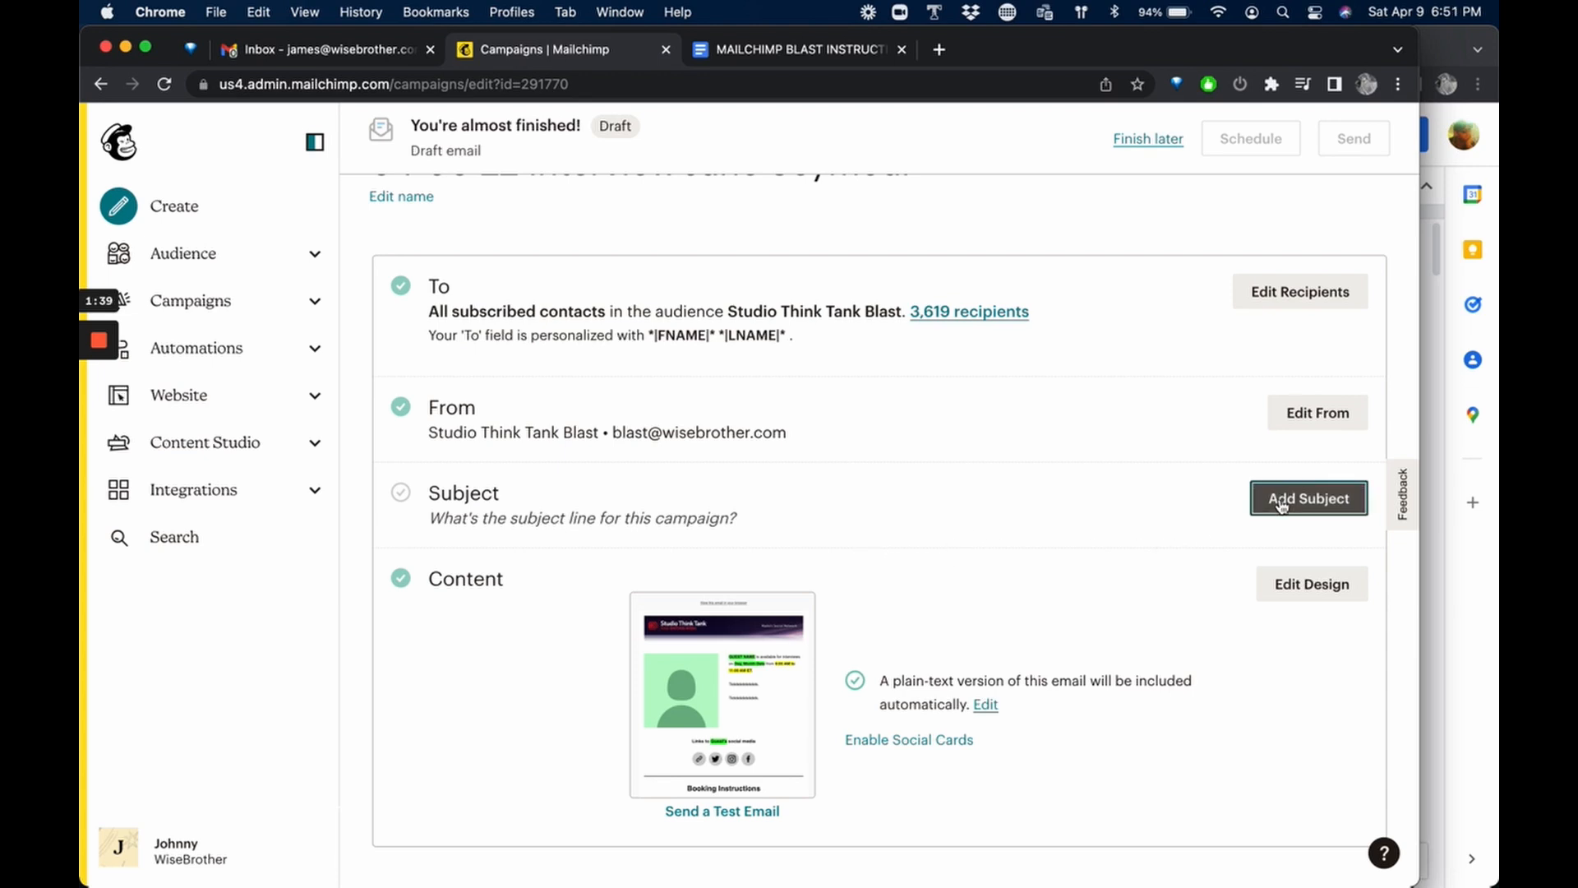
click(586, 622)
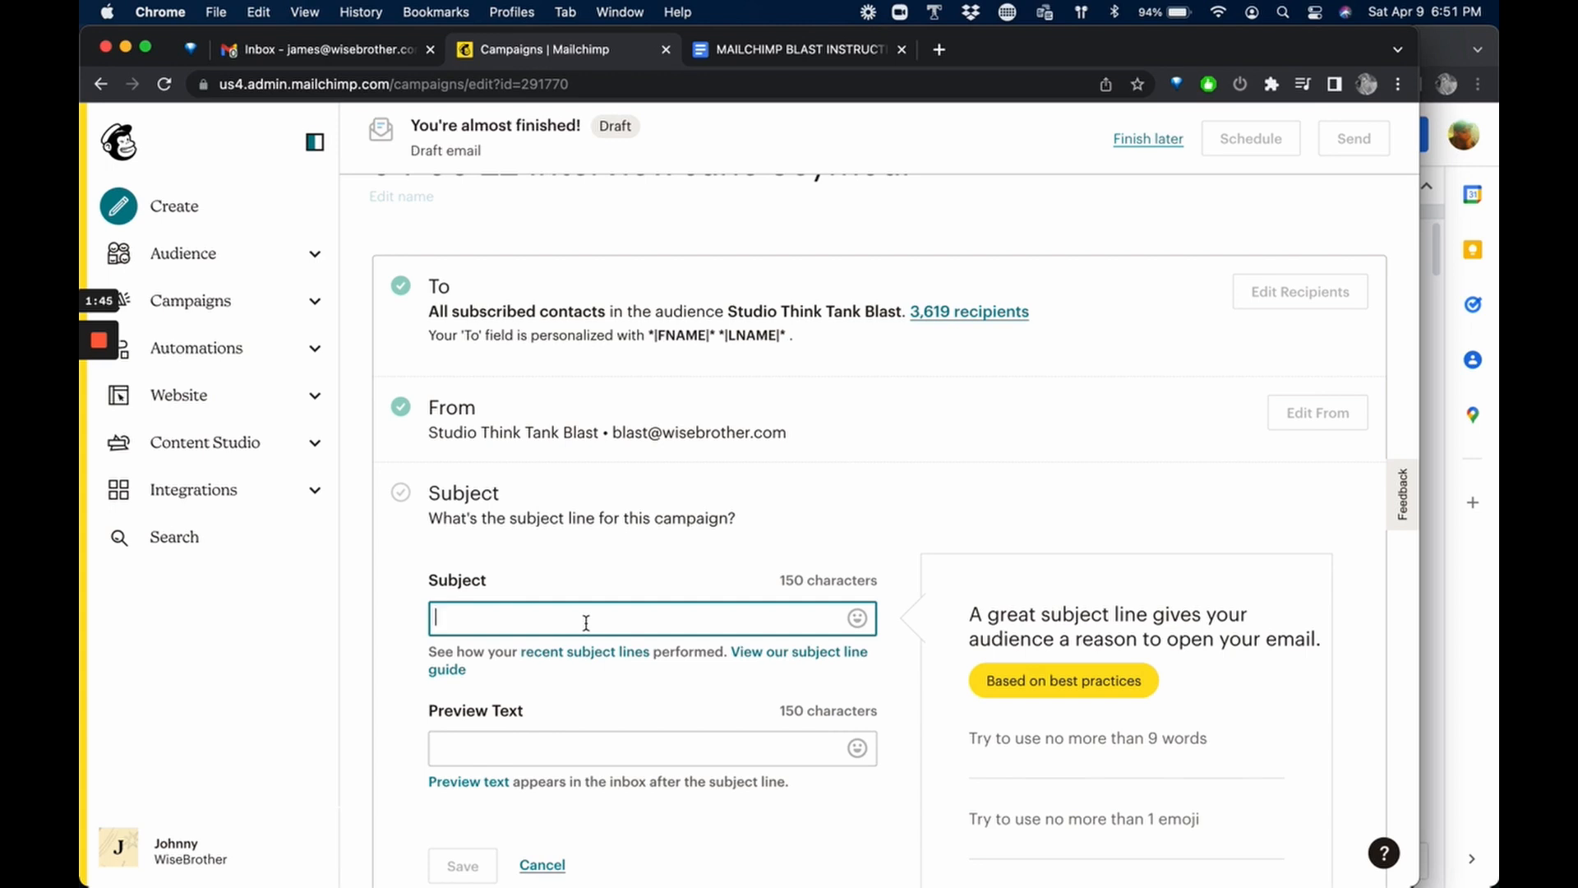
text(Inter)
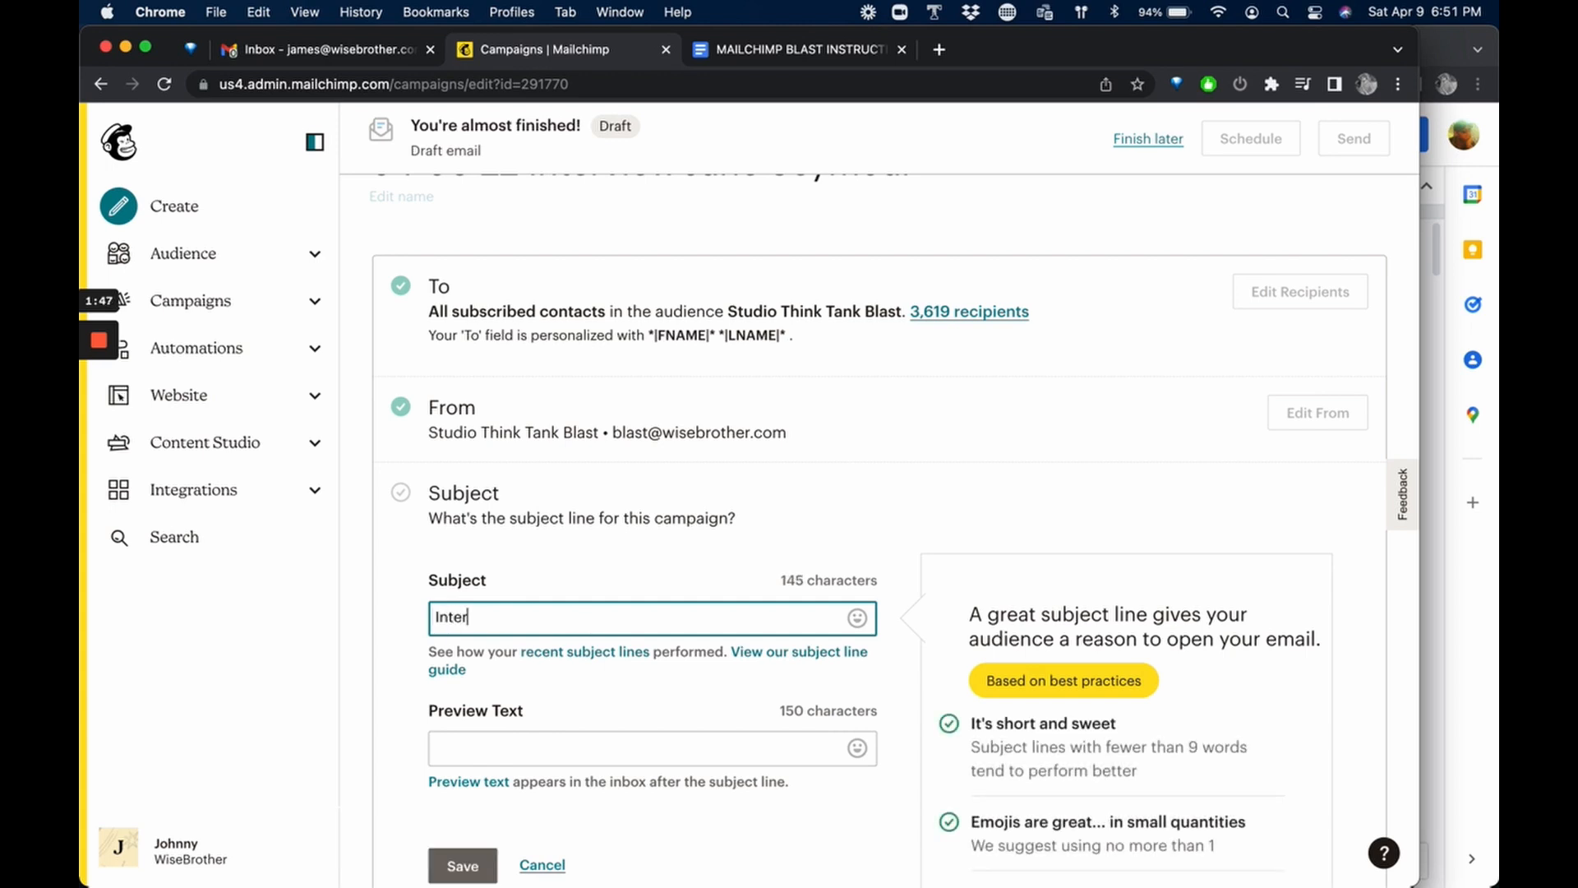
text(view Jane Suzi)
key(BackSpace)
key(BackSpace)
key(BackSpace)
text(eym)
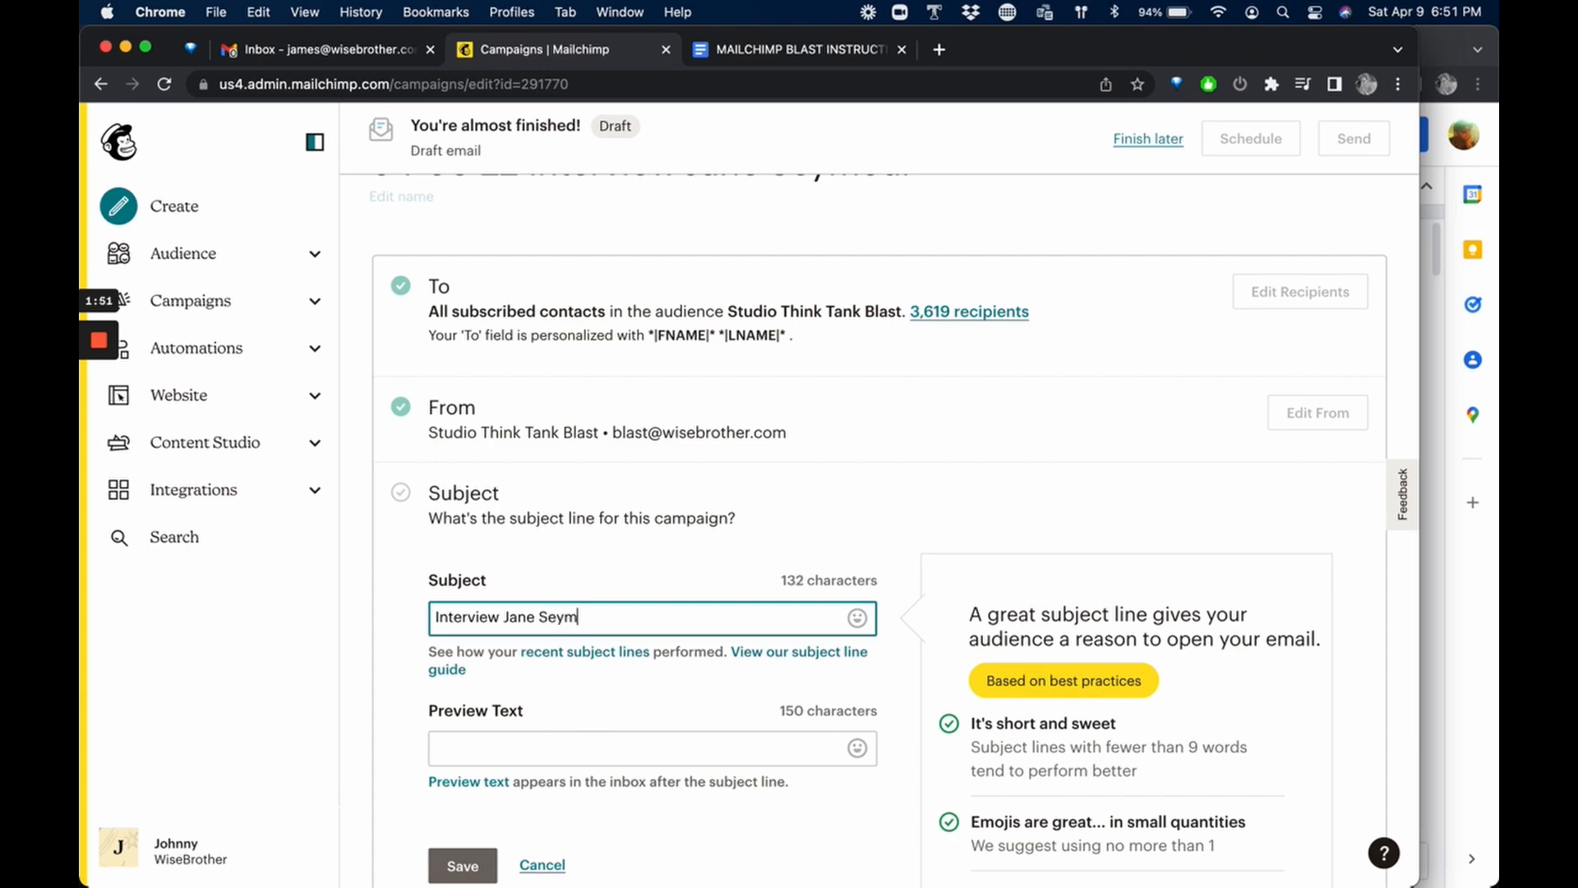
text(our)
click(891, 554)
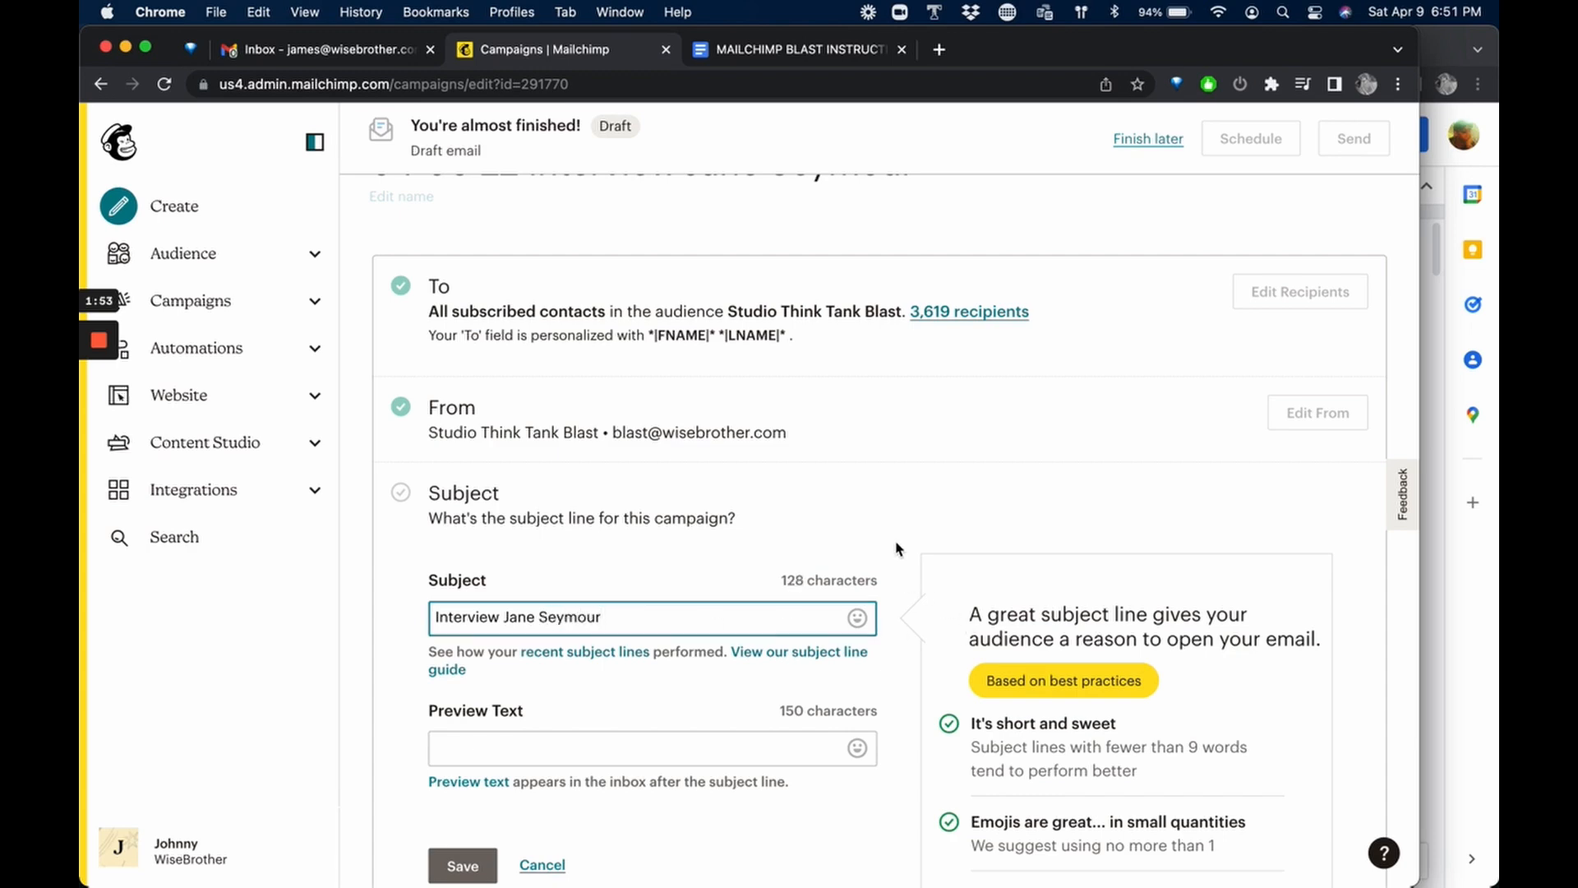
scroll(891, 553, down, 4)
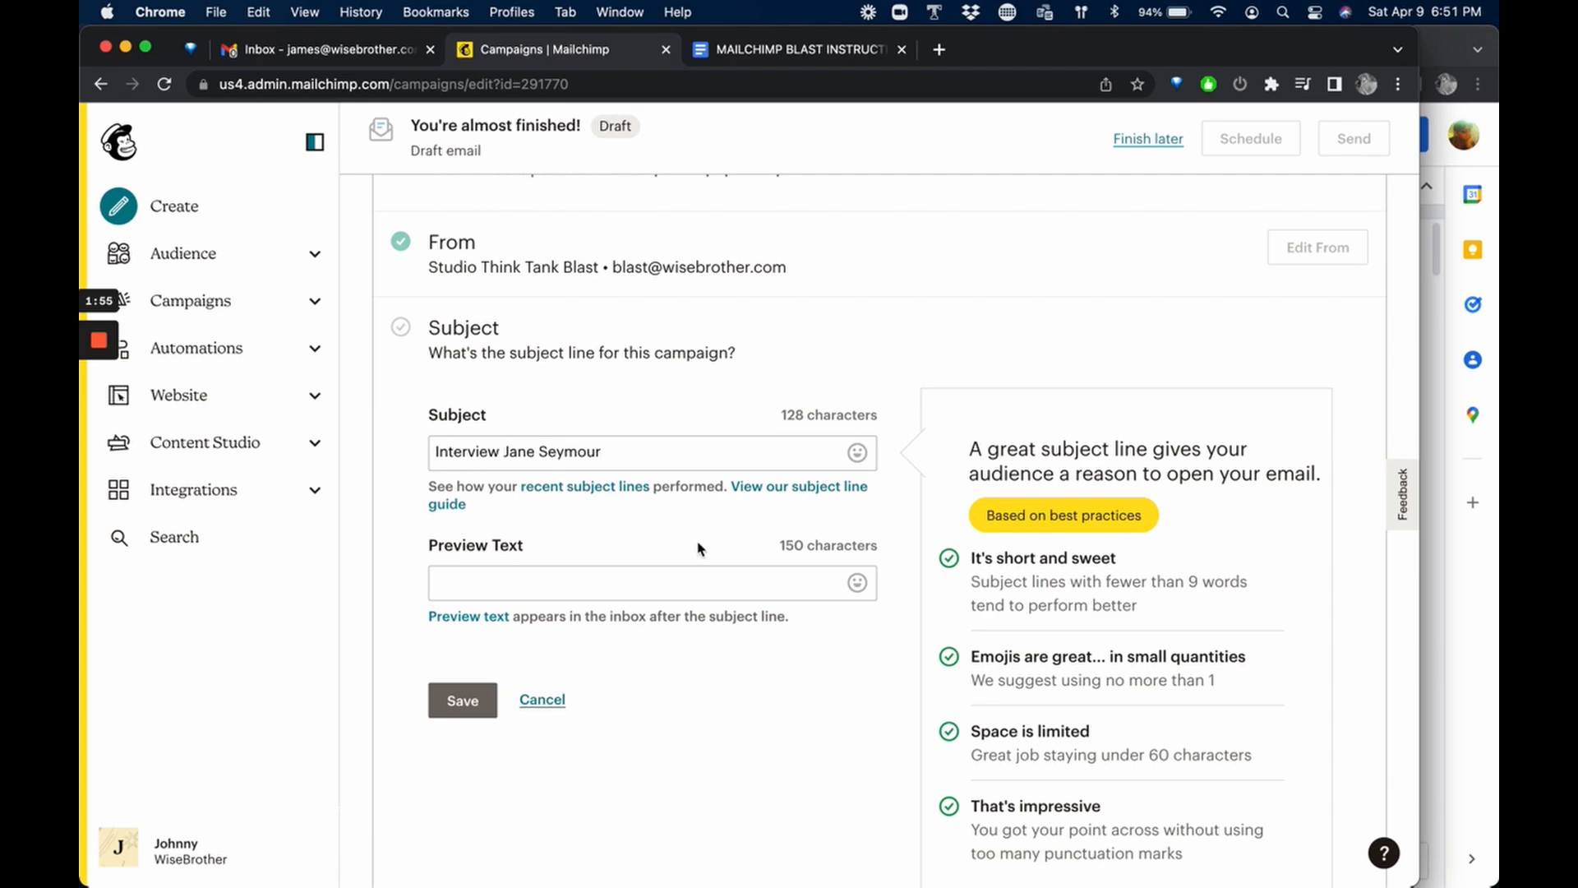
click(464, 704)
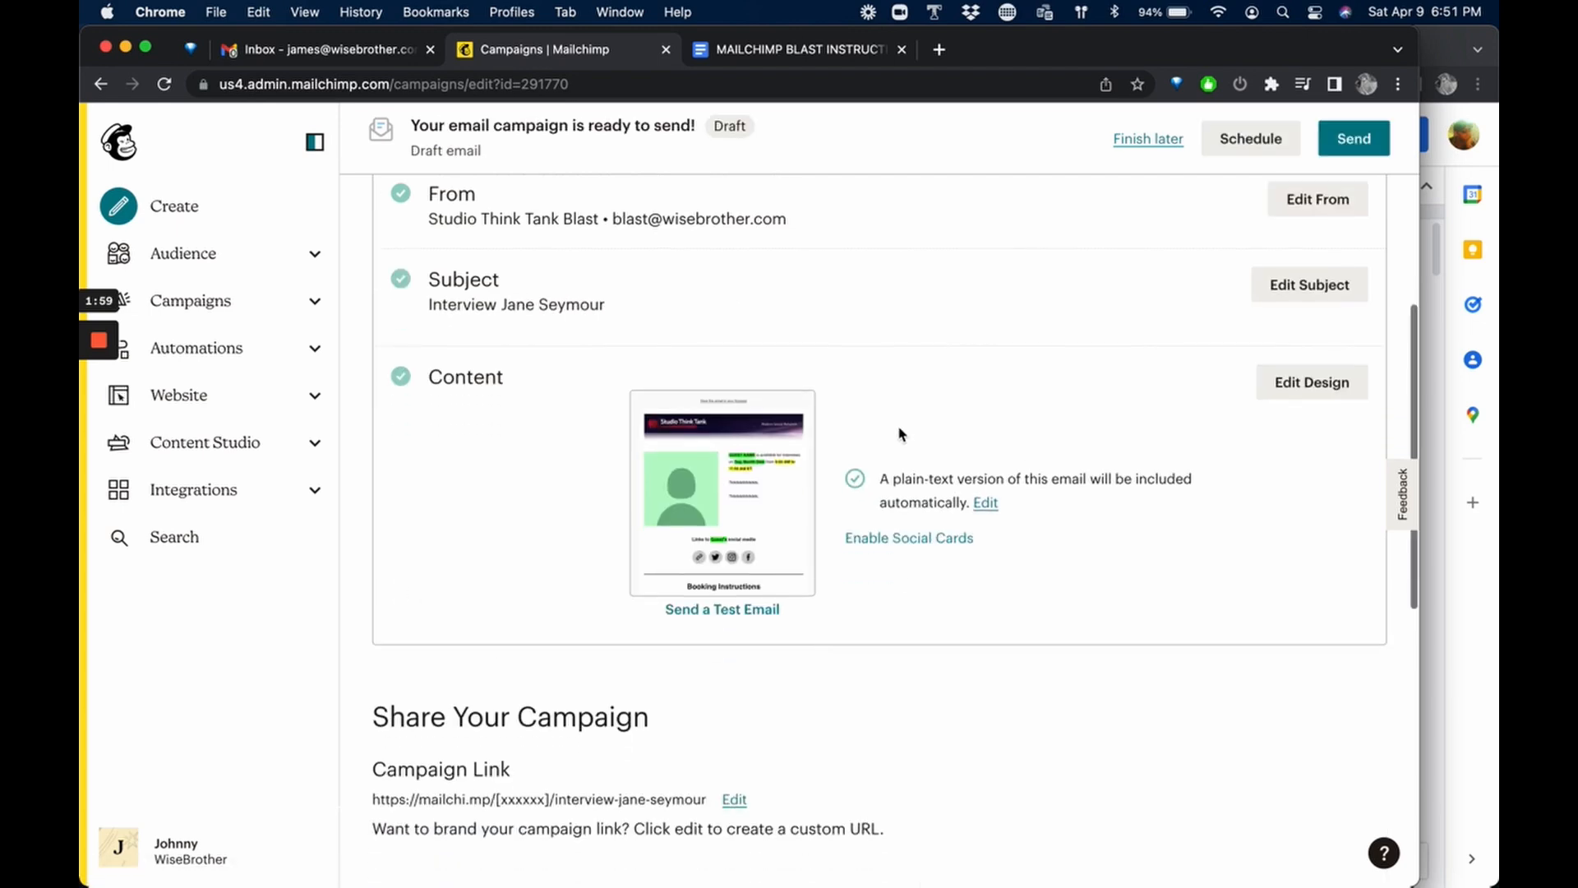
Open the email design and replace the green profile placeholder image with the stored photo of Jane Seymour.
scroll(986, 609, down, 3)
scroll(986, 609, up, 6)
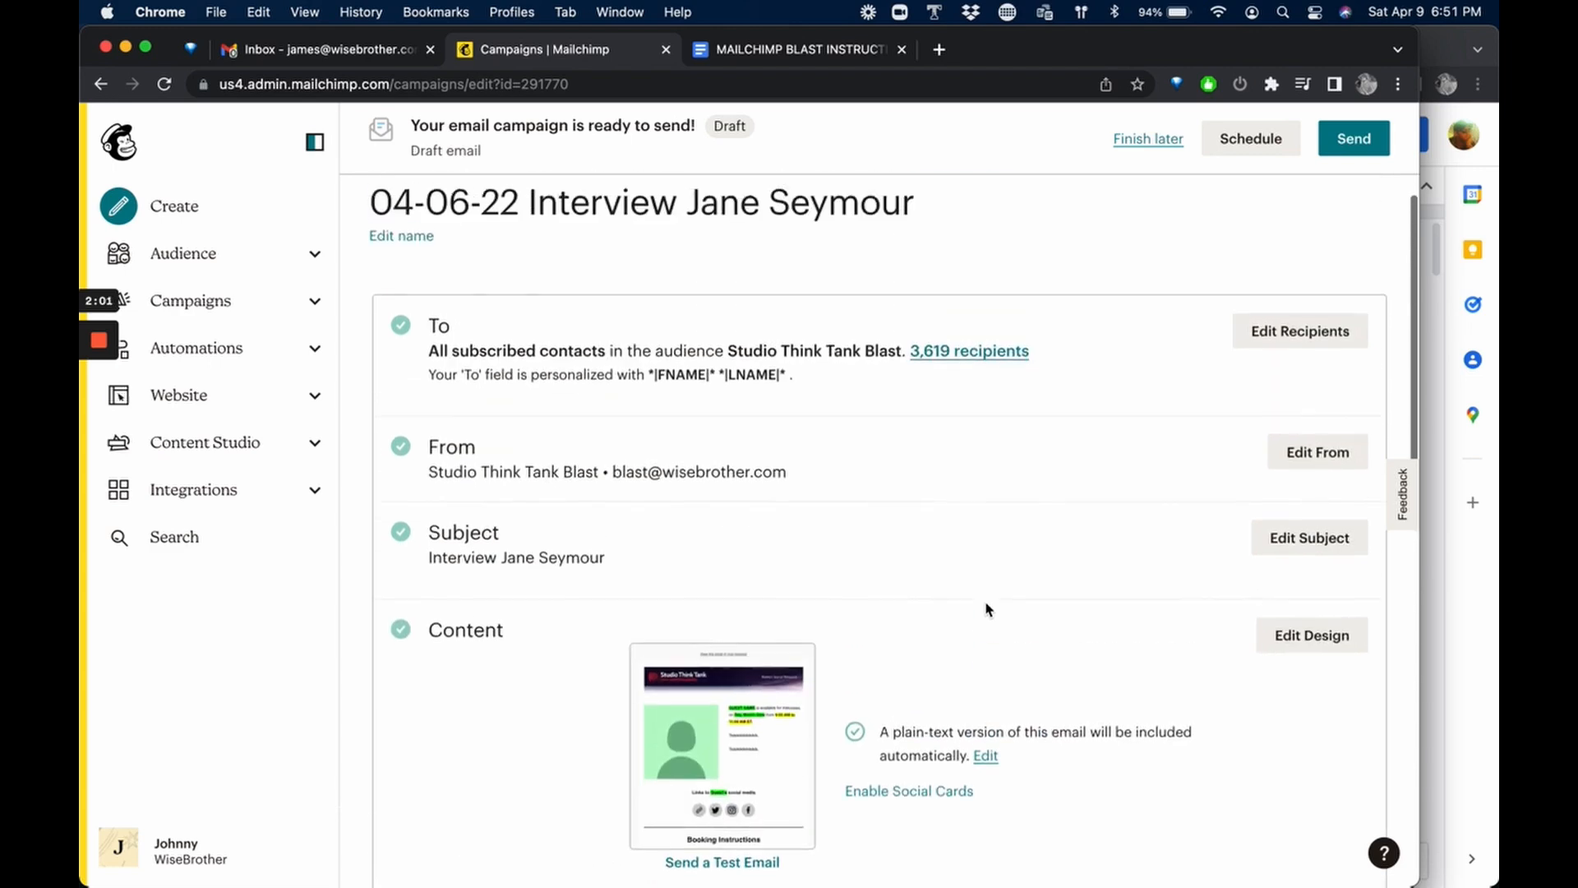
click(1313, 635)
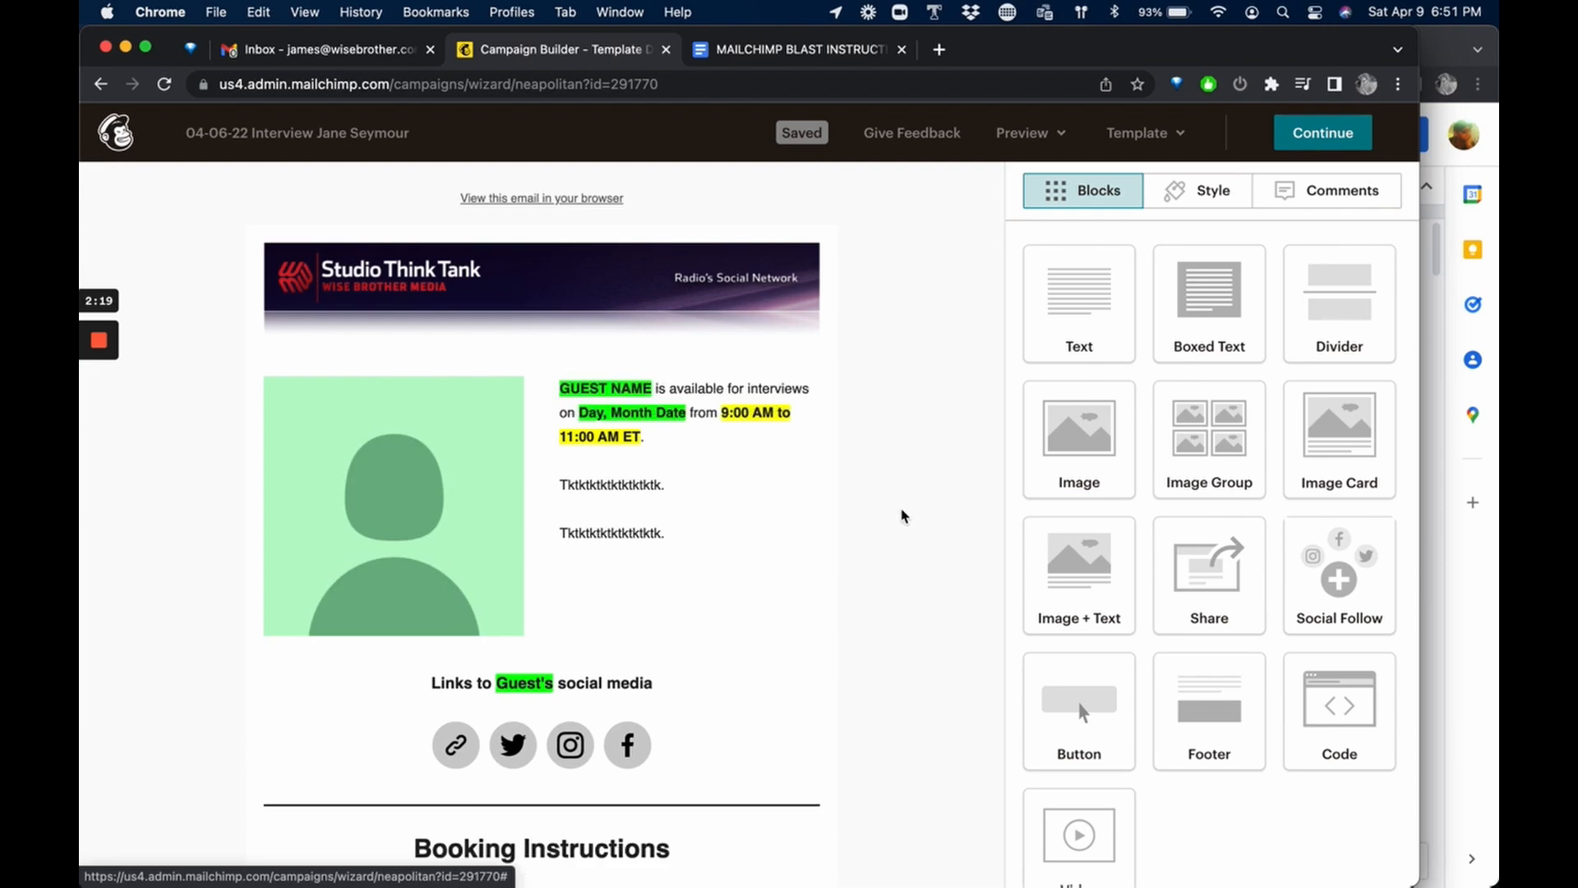
mouse_move(599, 420)
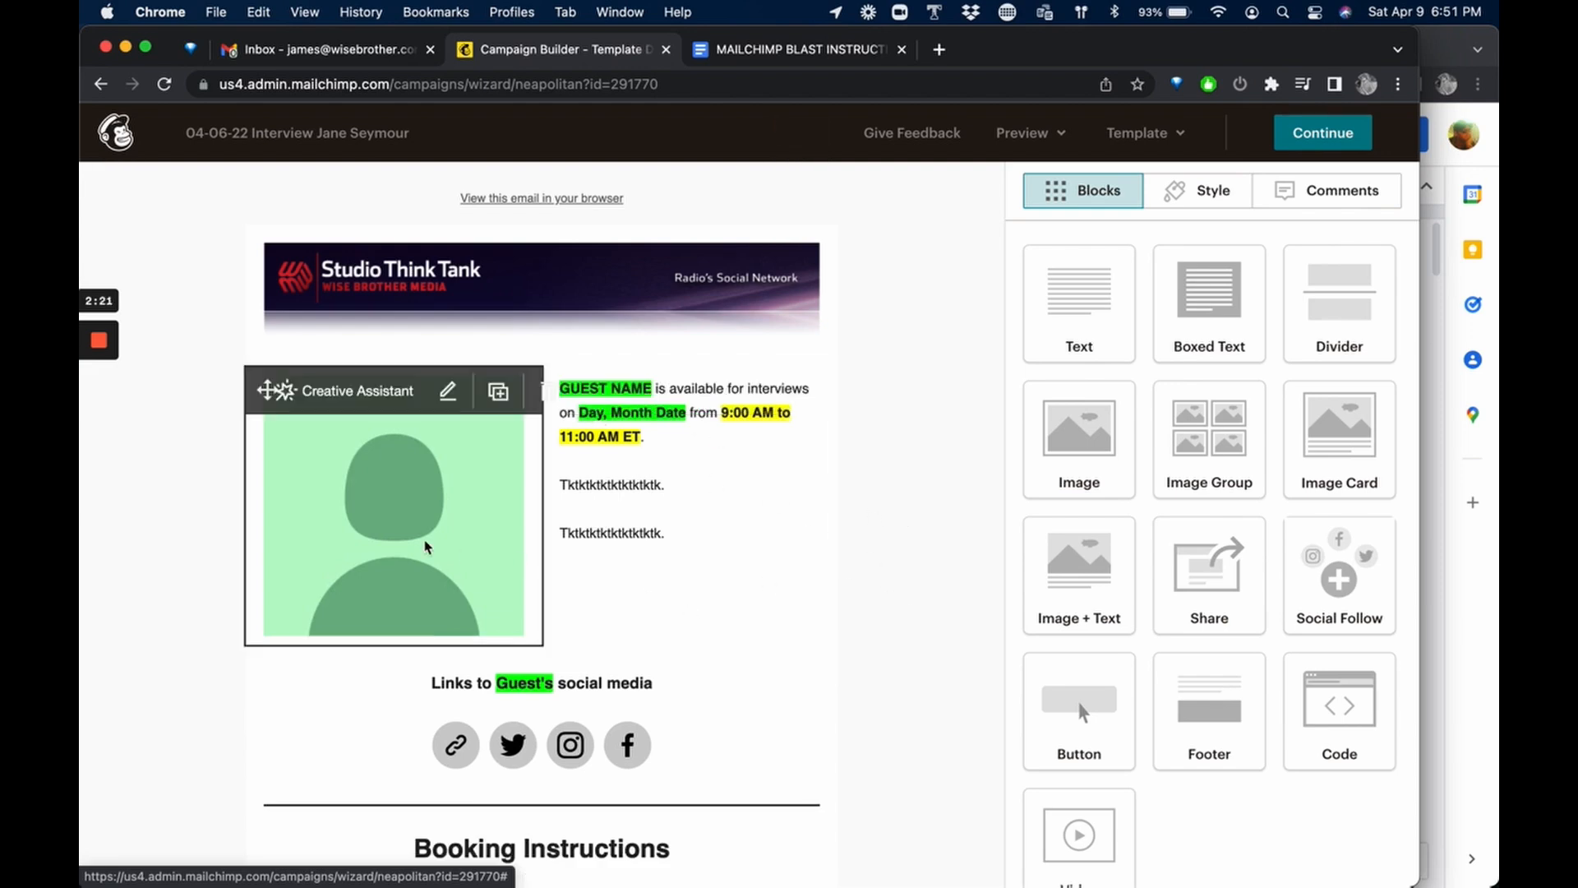
mouse_move(718, 510)
click(456, 511)
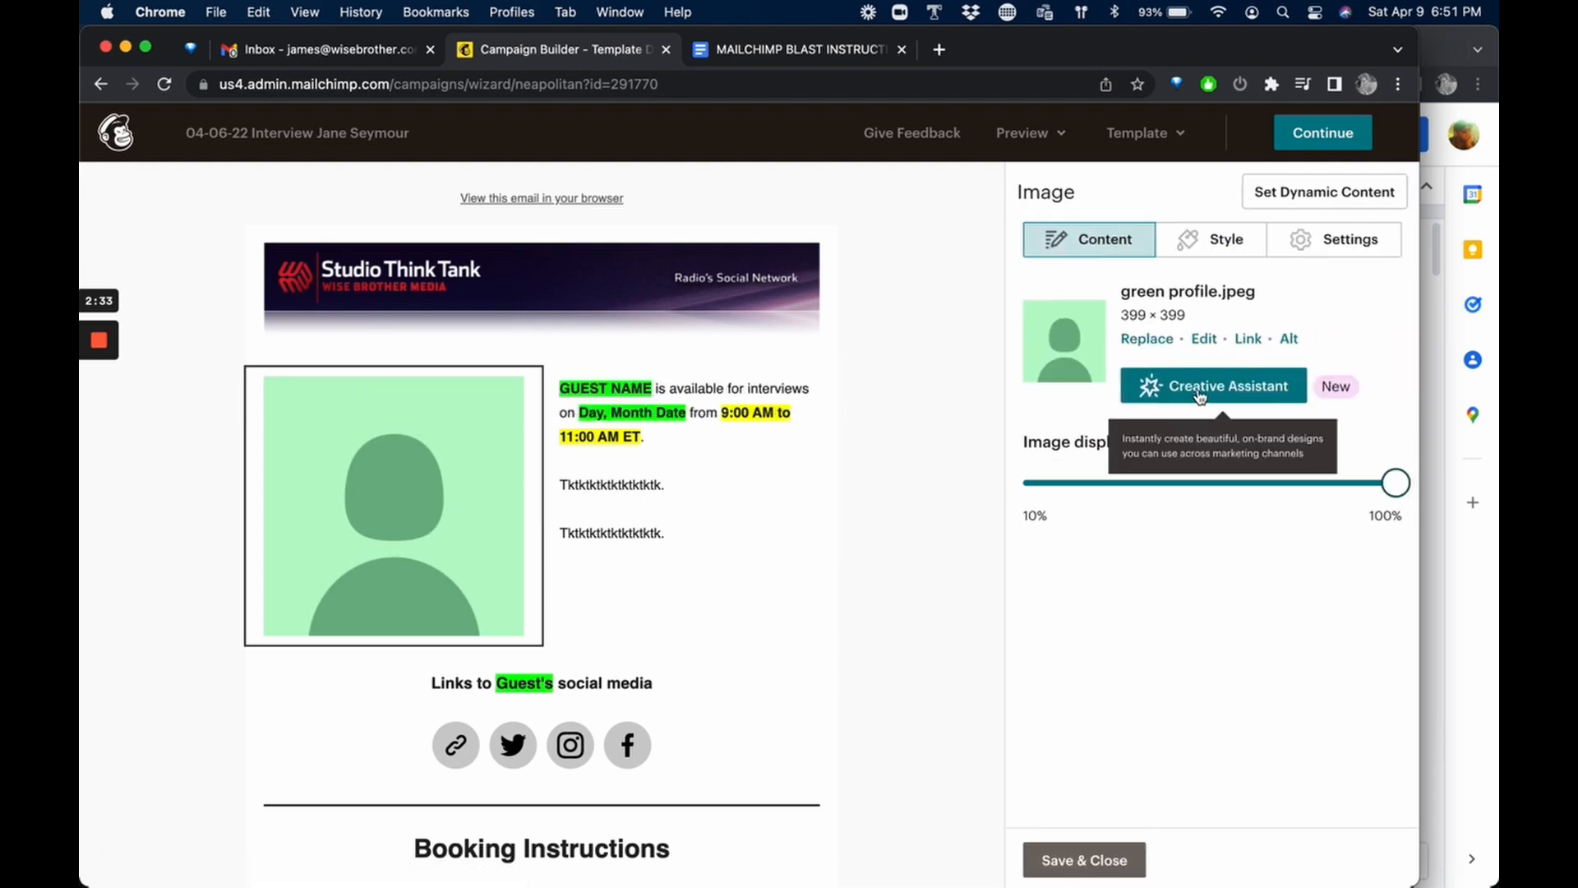
click(1144, 342)
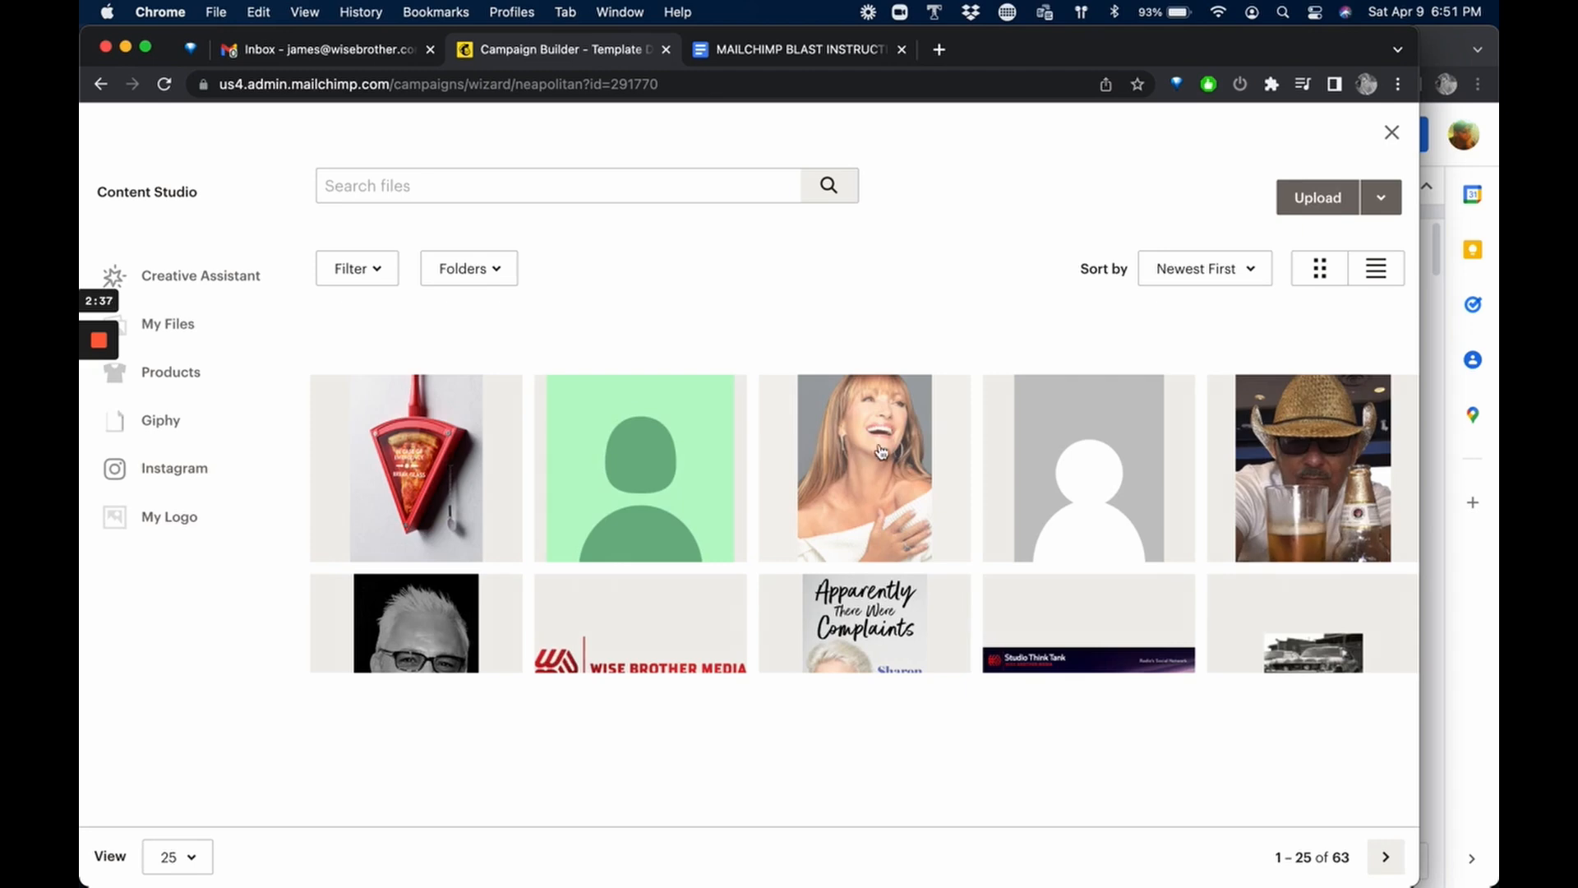
click(877, 451)
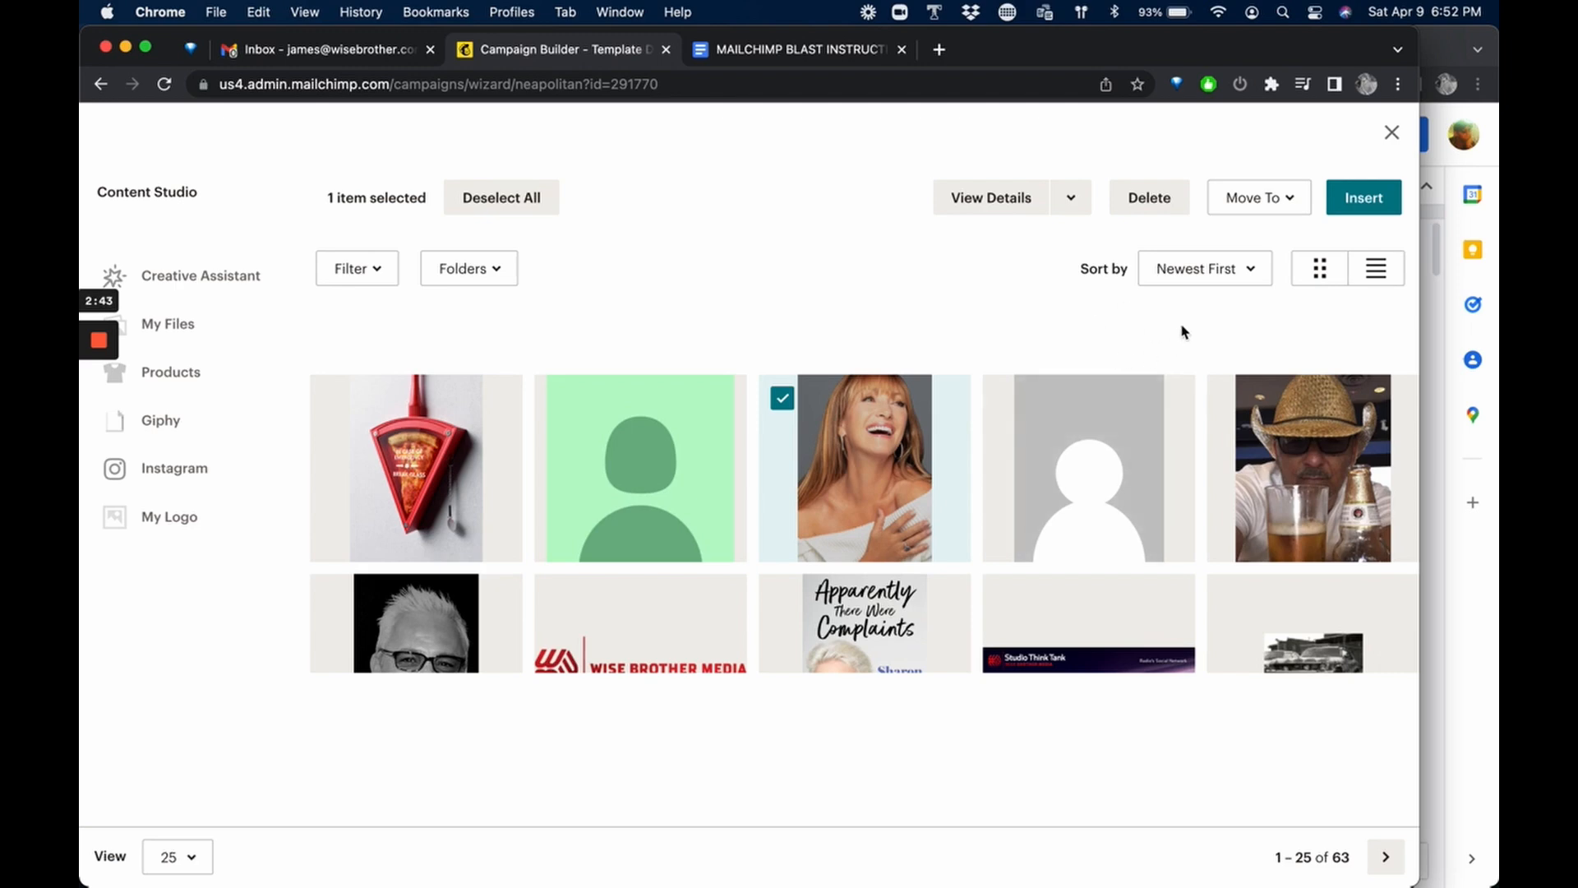
click(782, 399)
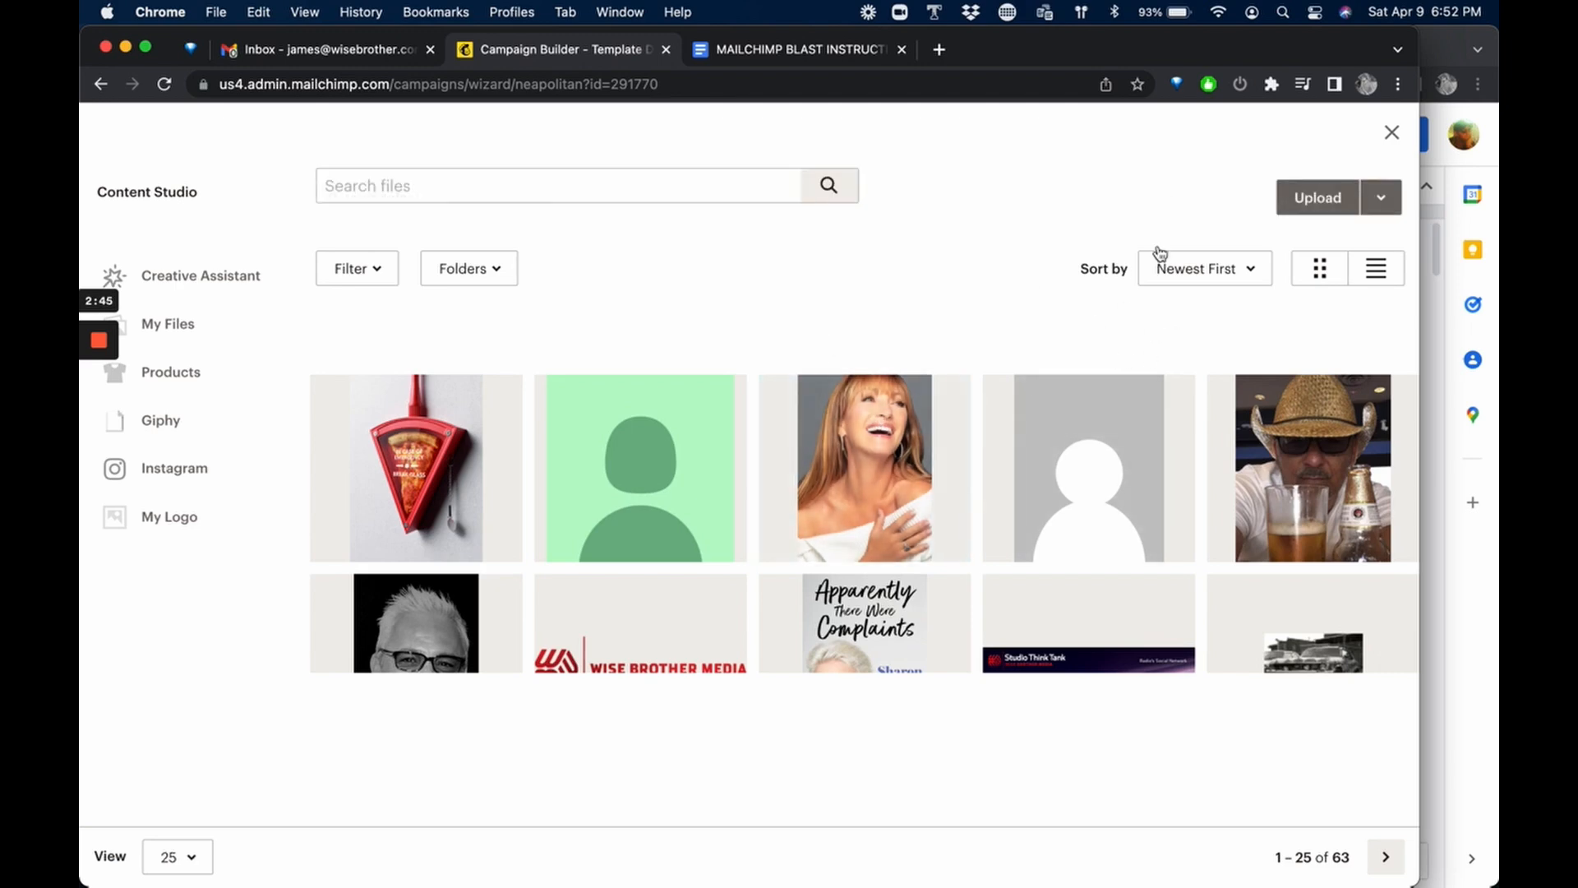
click(859, 443)
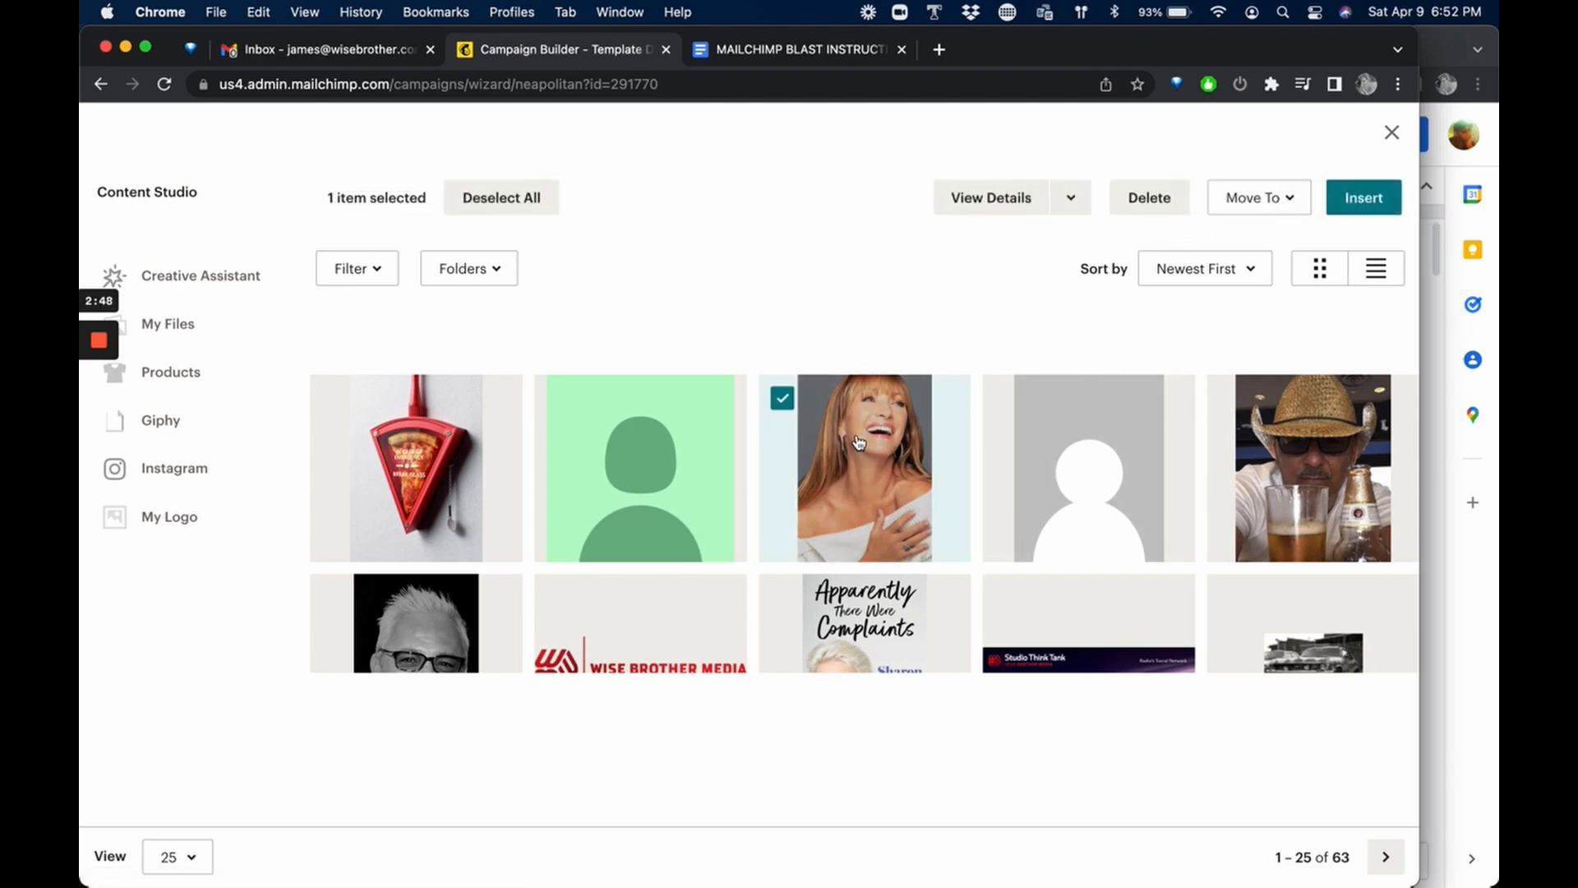
click(1362, 198)
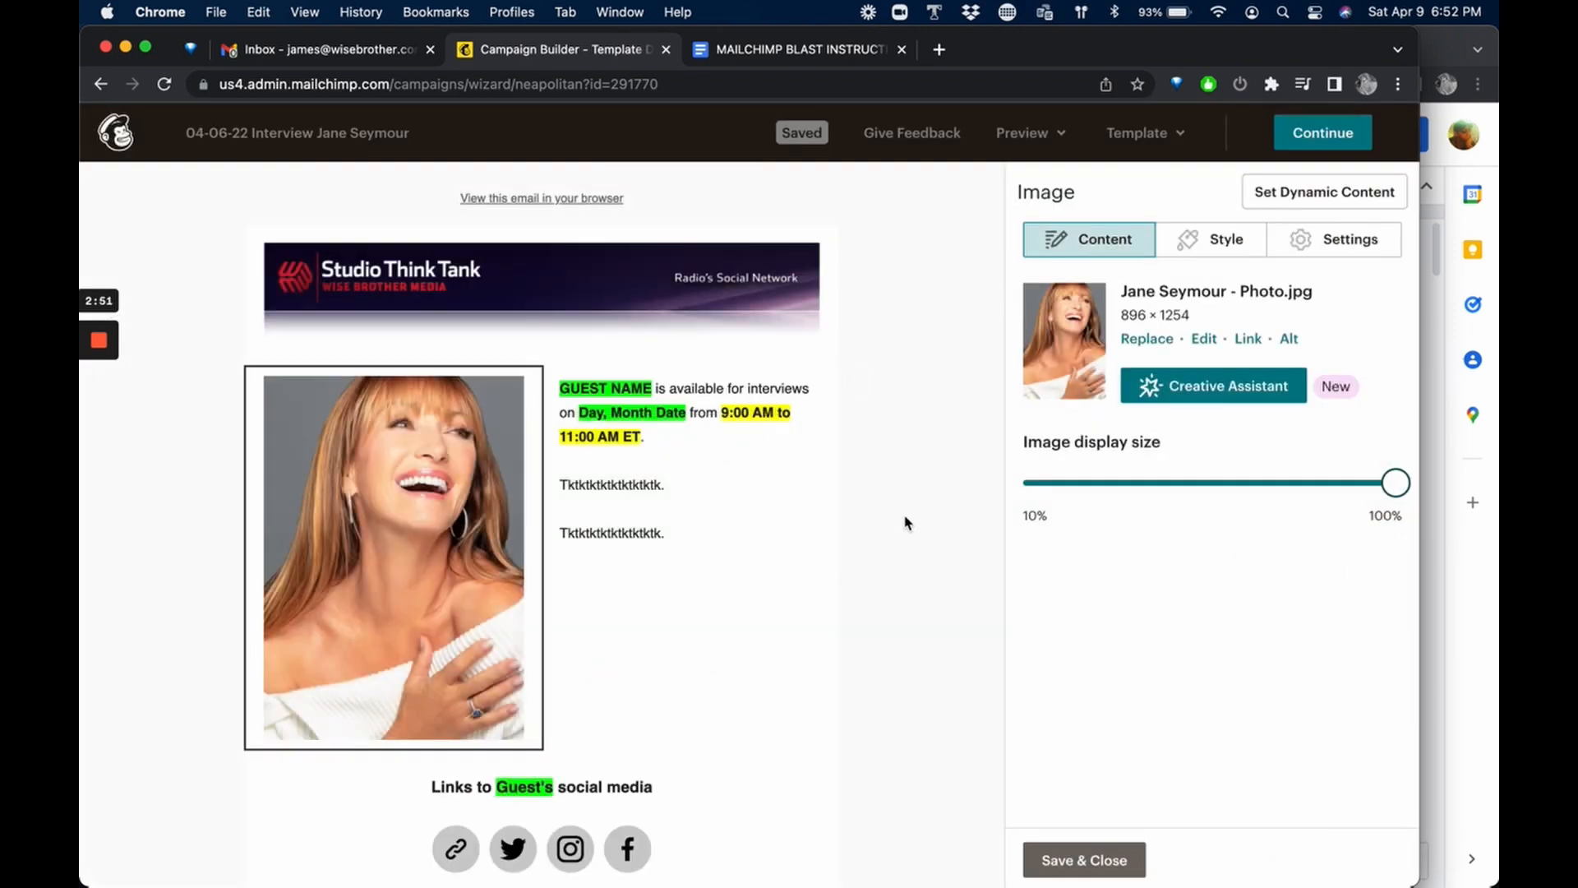
Open the text block beside the photo and replace the GUEST NAME placeholder with JANE SEYMOUR.
click(687, 467)
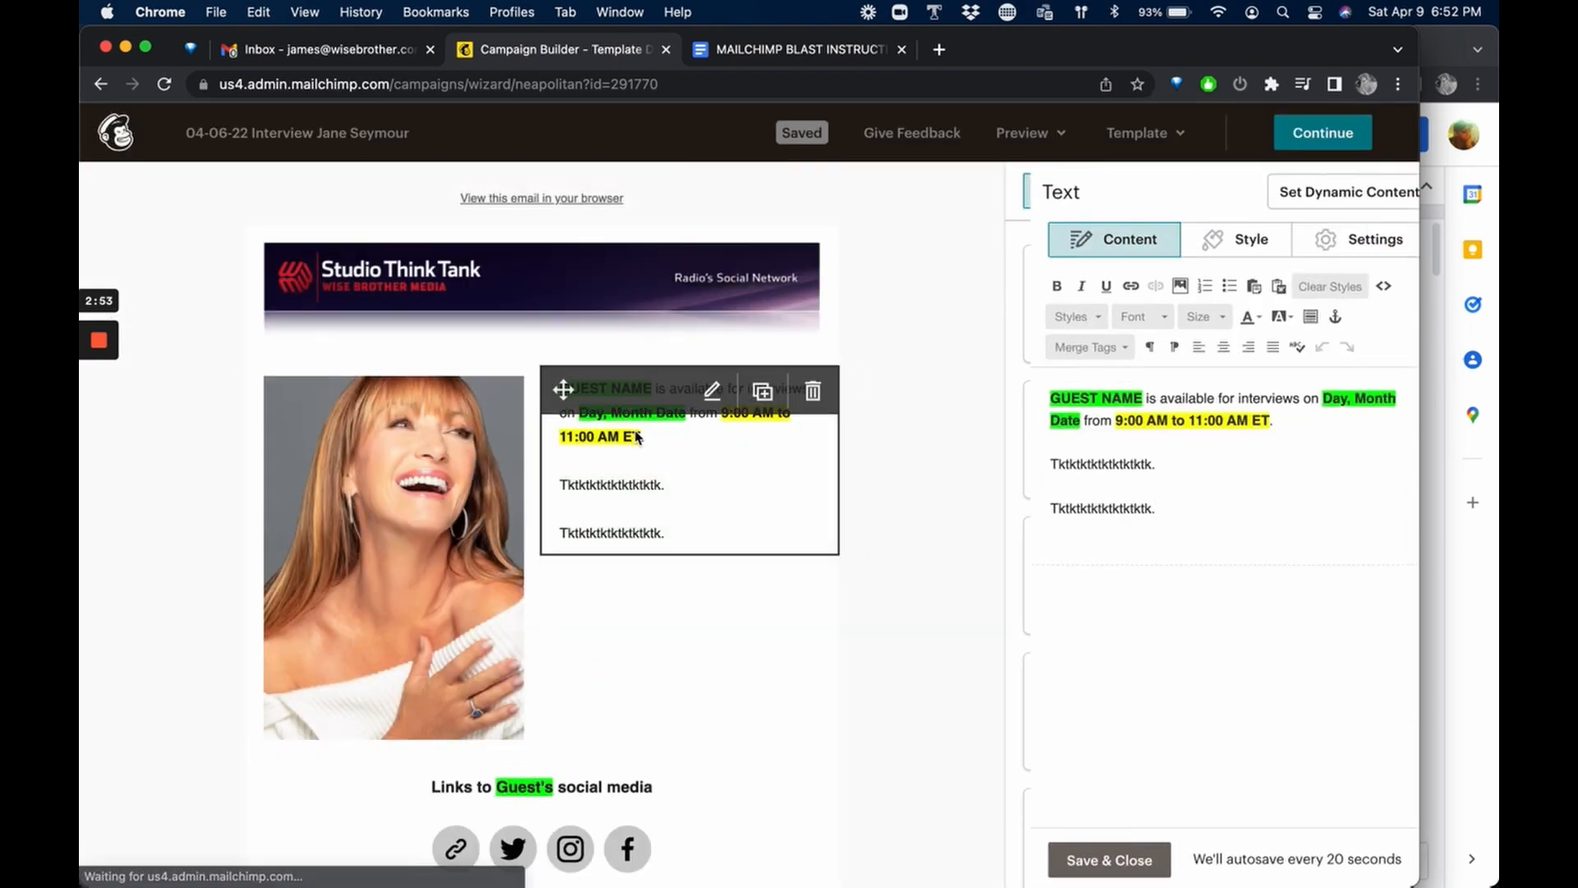
drag(1117, 394, 1024, 398)
text(JANE SE)
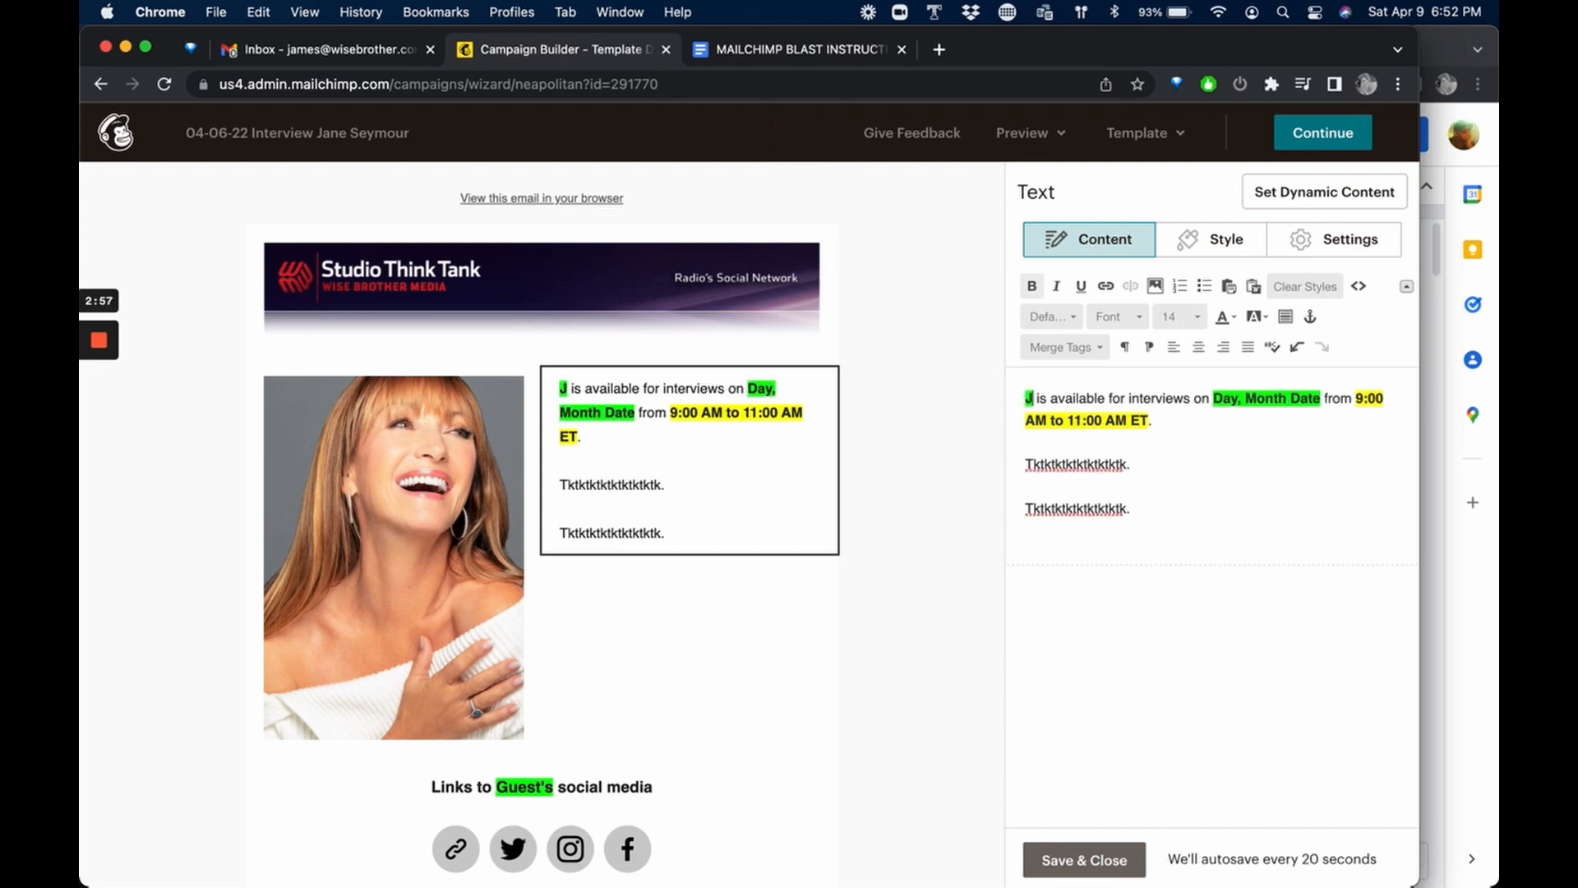
text(YMOUR)
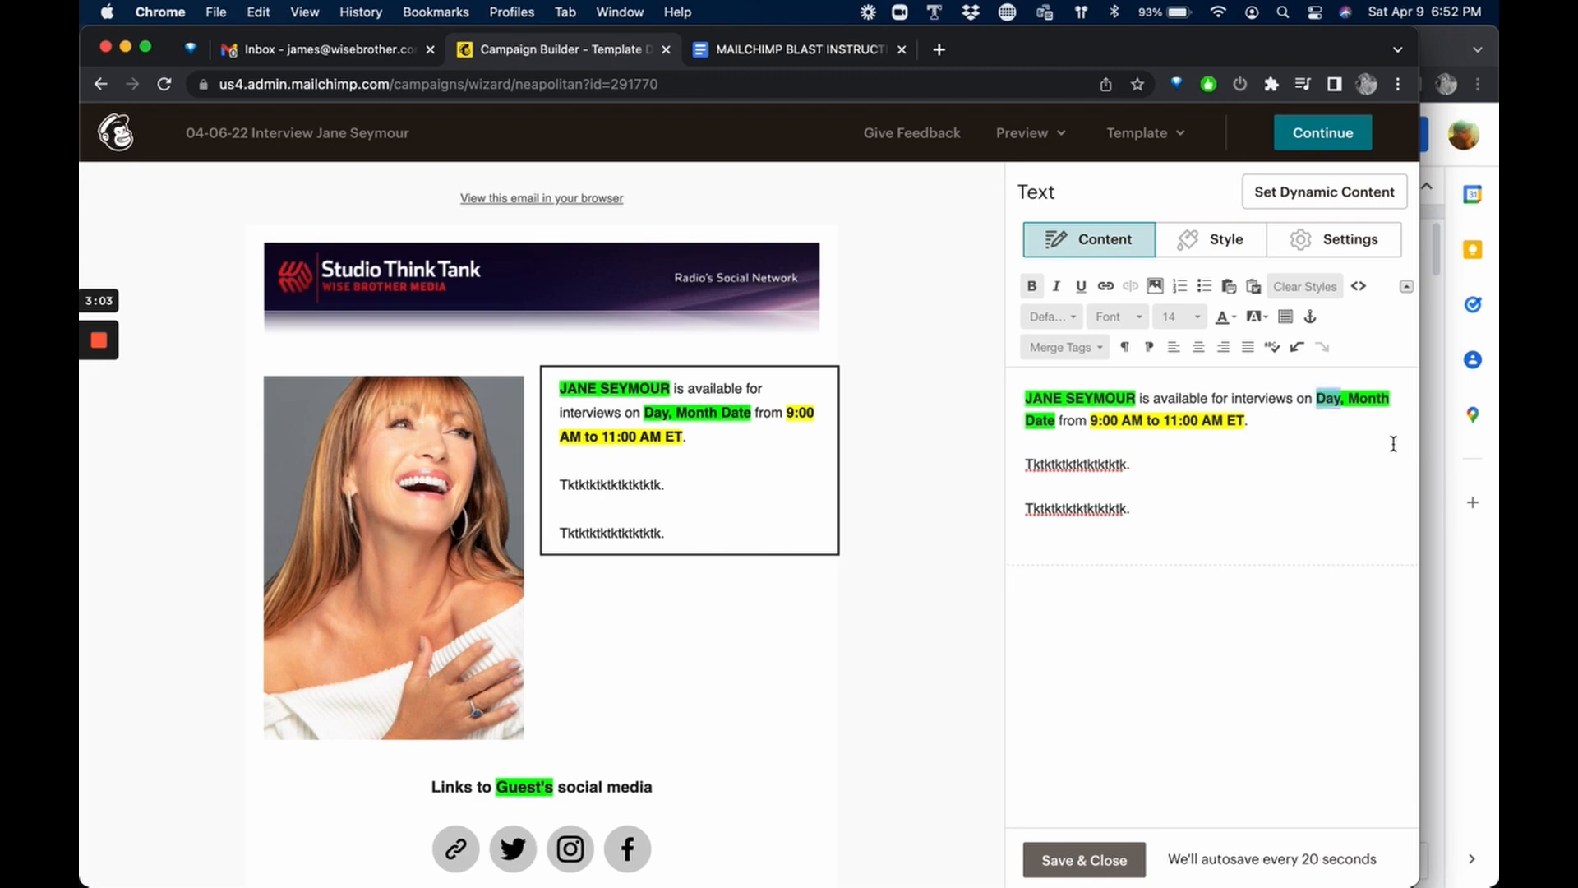
text(April 1)
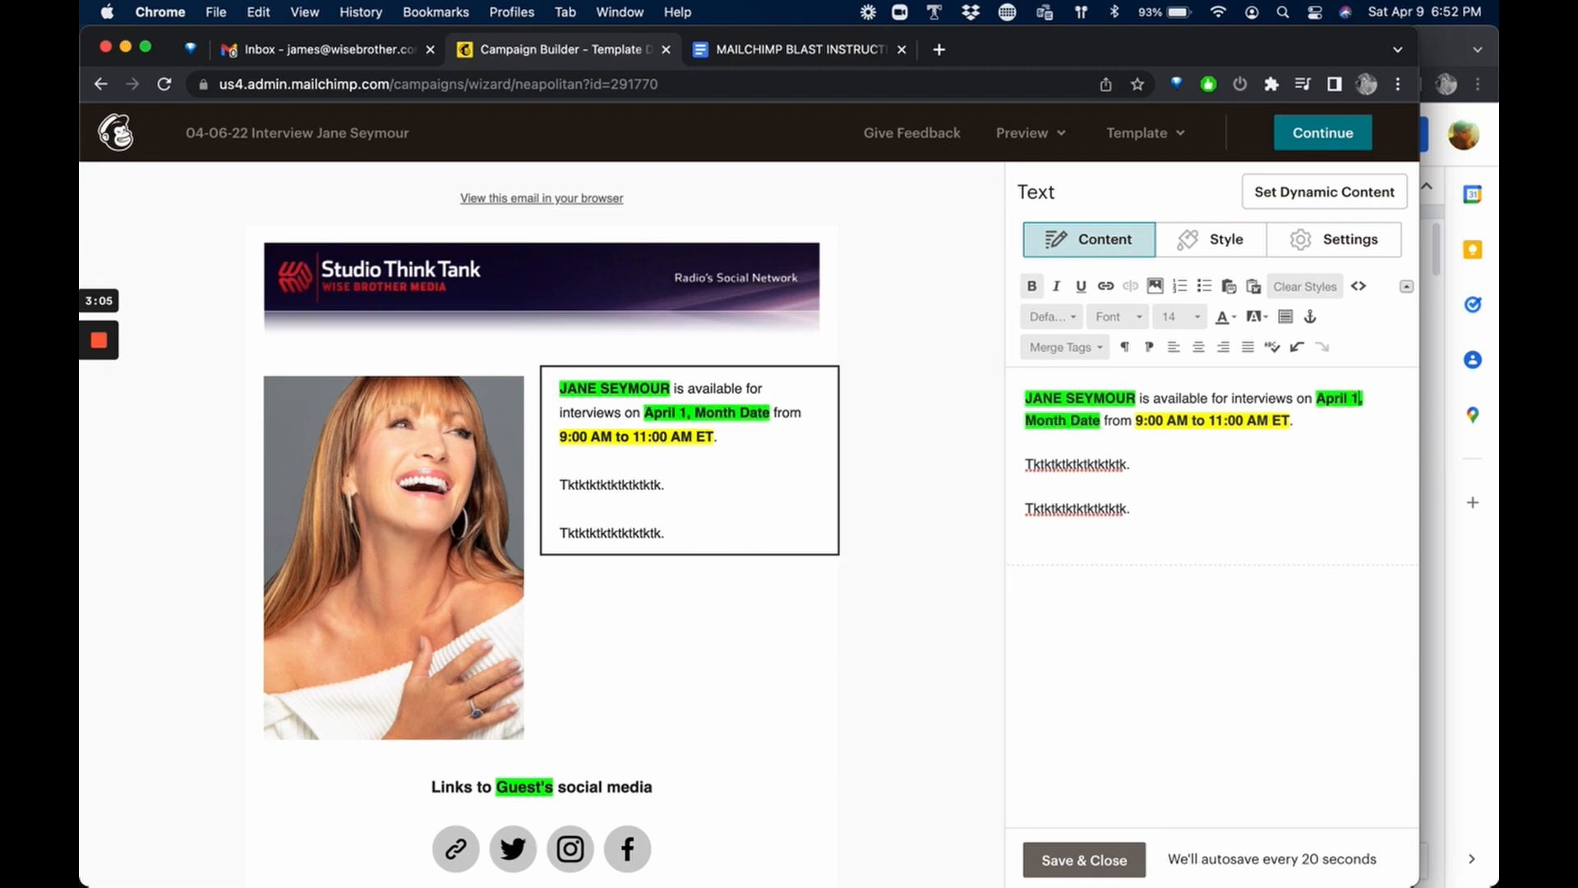
key(BackSpace)
key(BackSpace)
key(BackSpace)
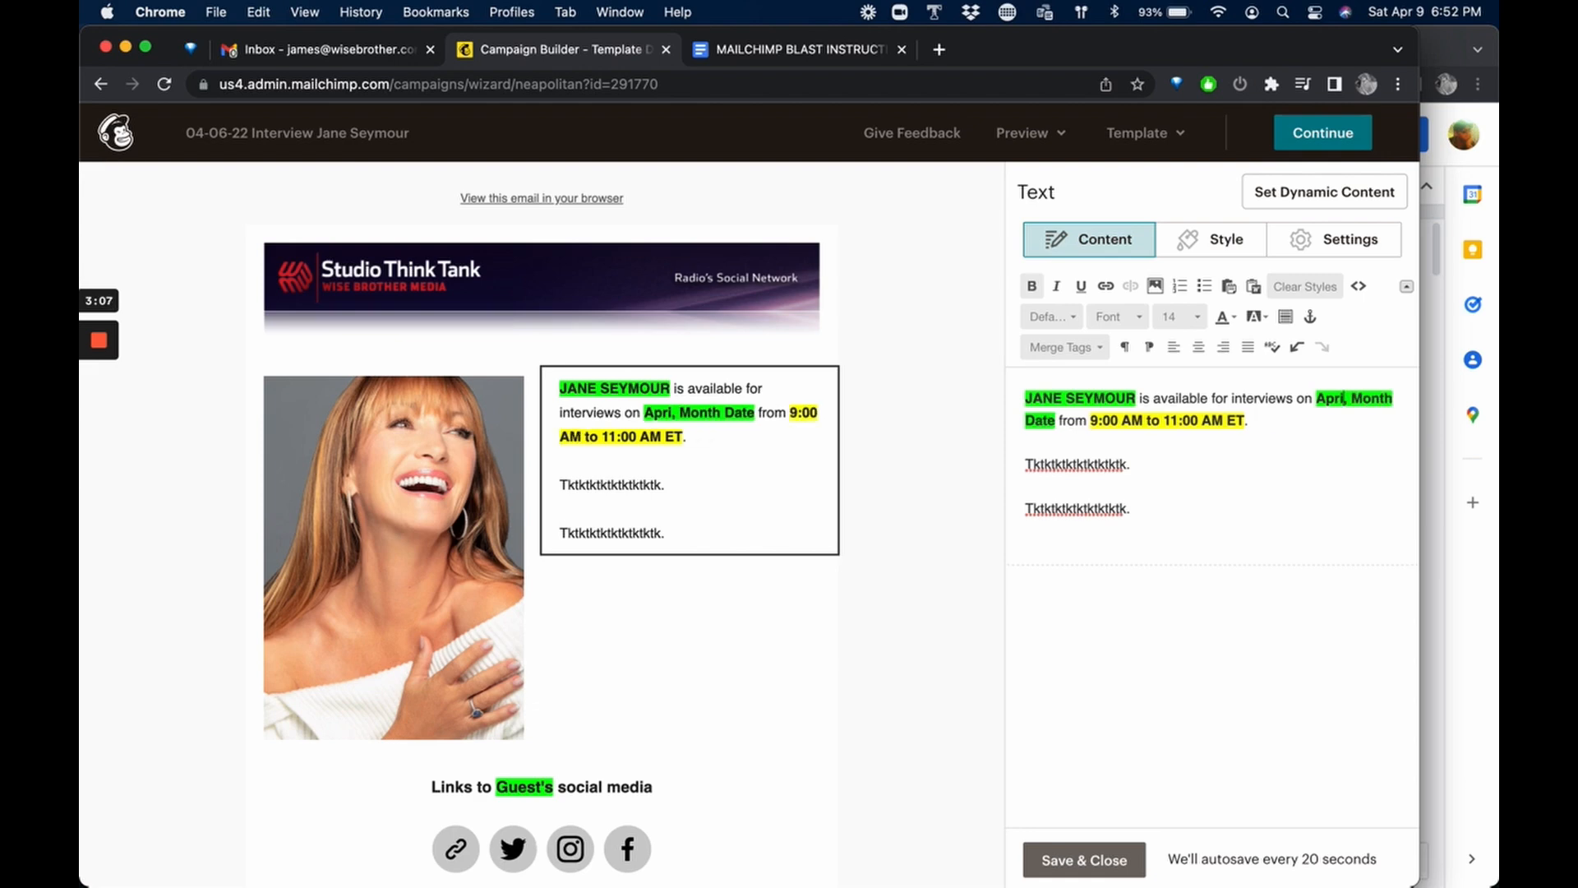
key(BackSpace)
key(BackSpace)
key(BackSpace)
key(BackSpace)
Replace the day and date placeholders in the opening sentence with Wednesday and April 13th.
text(We)
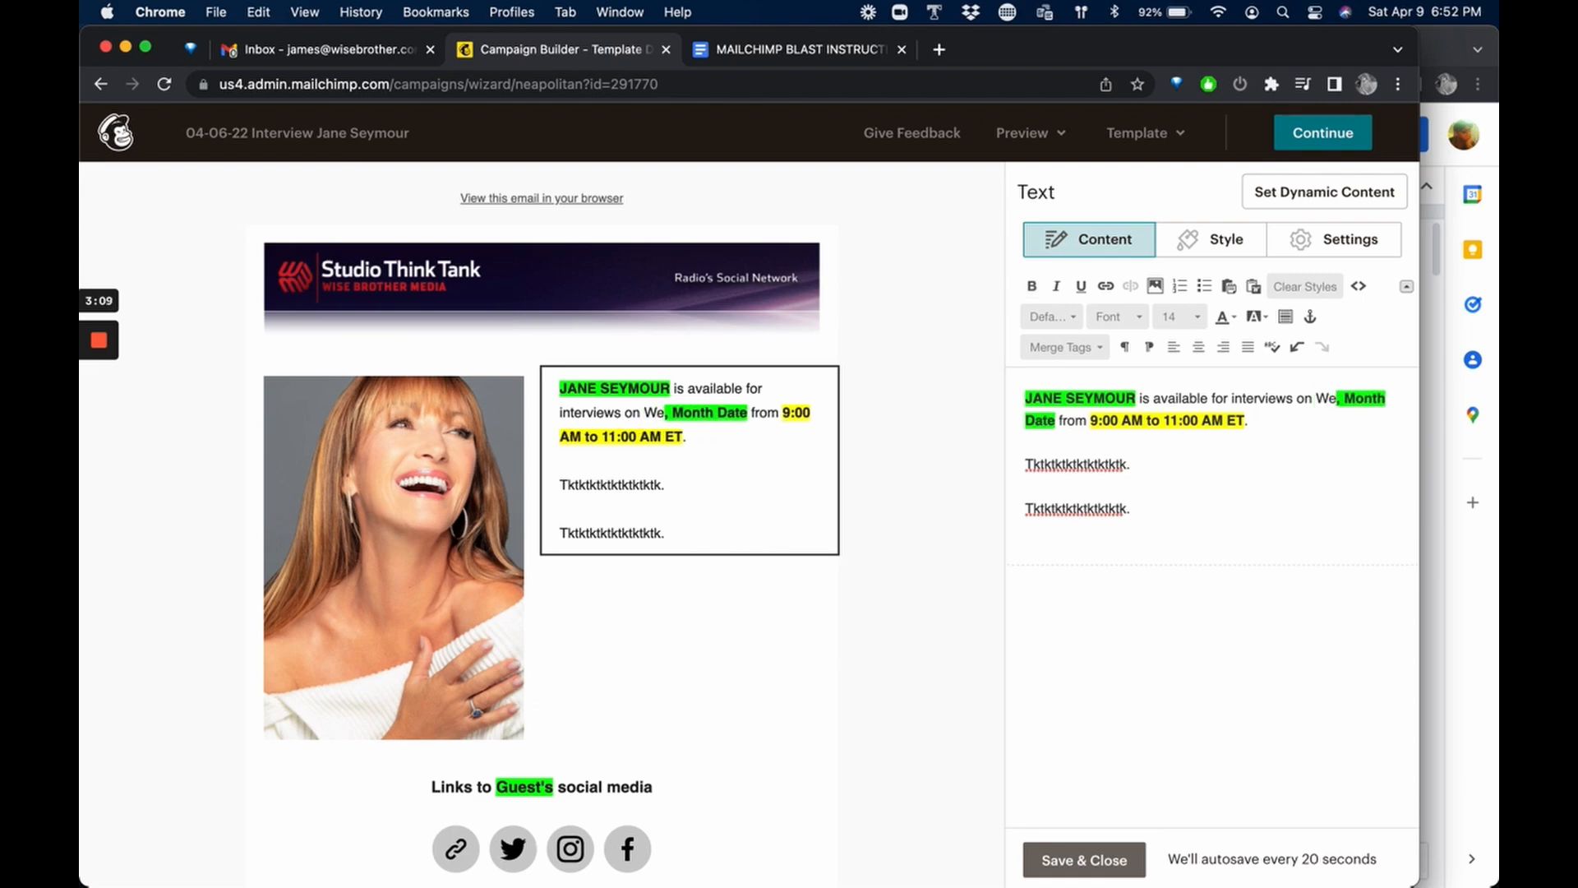
text(dnesday)
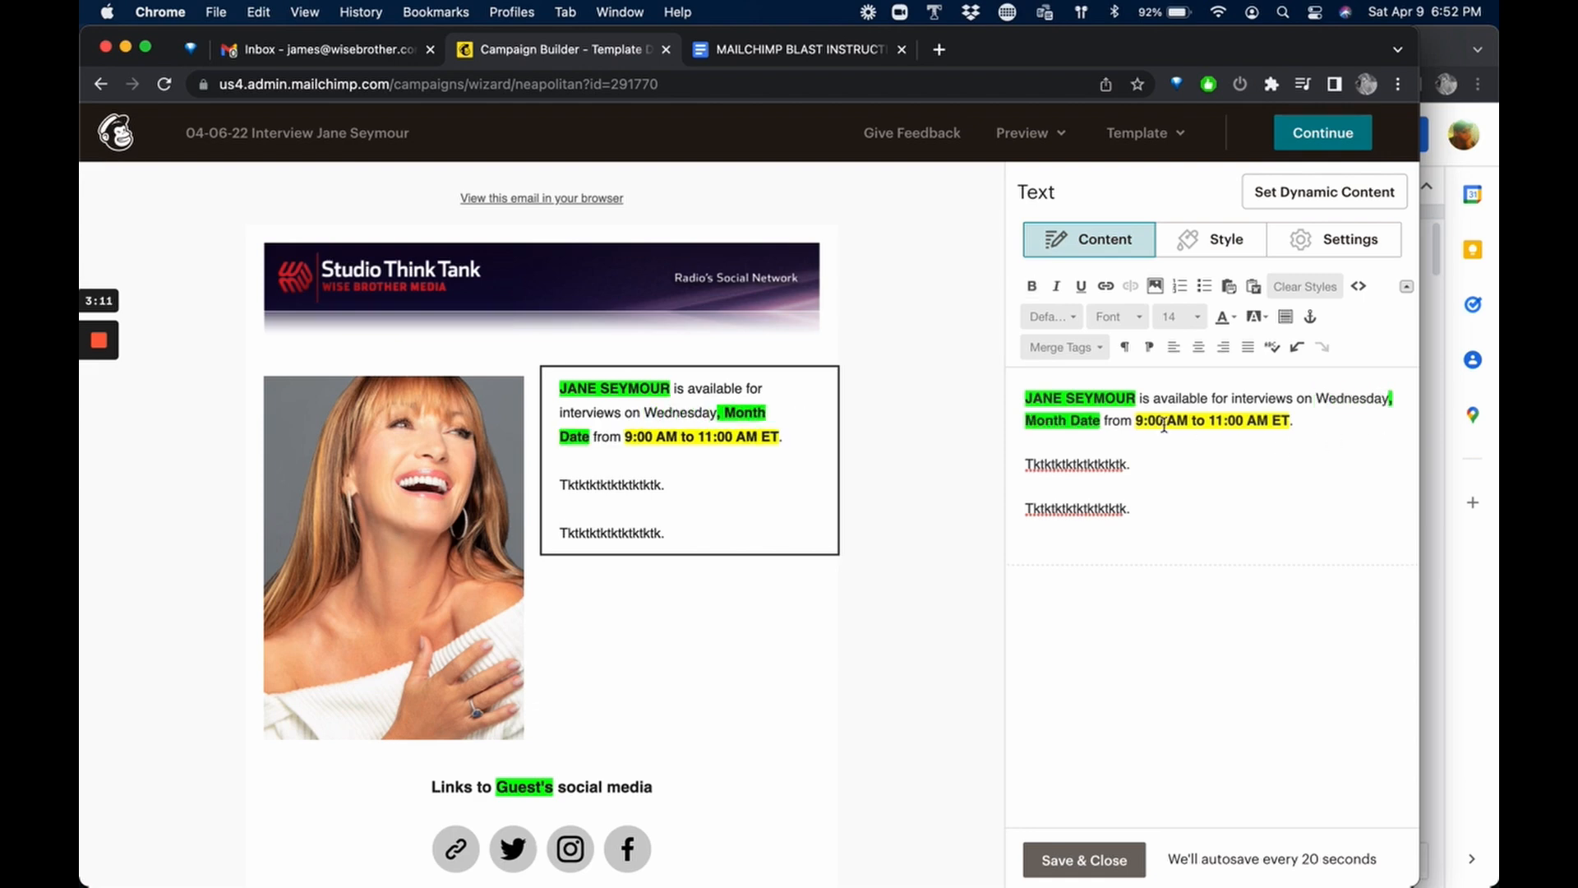
drag(1026, 419, 1101, 420)
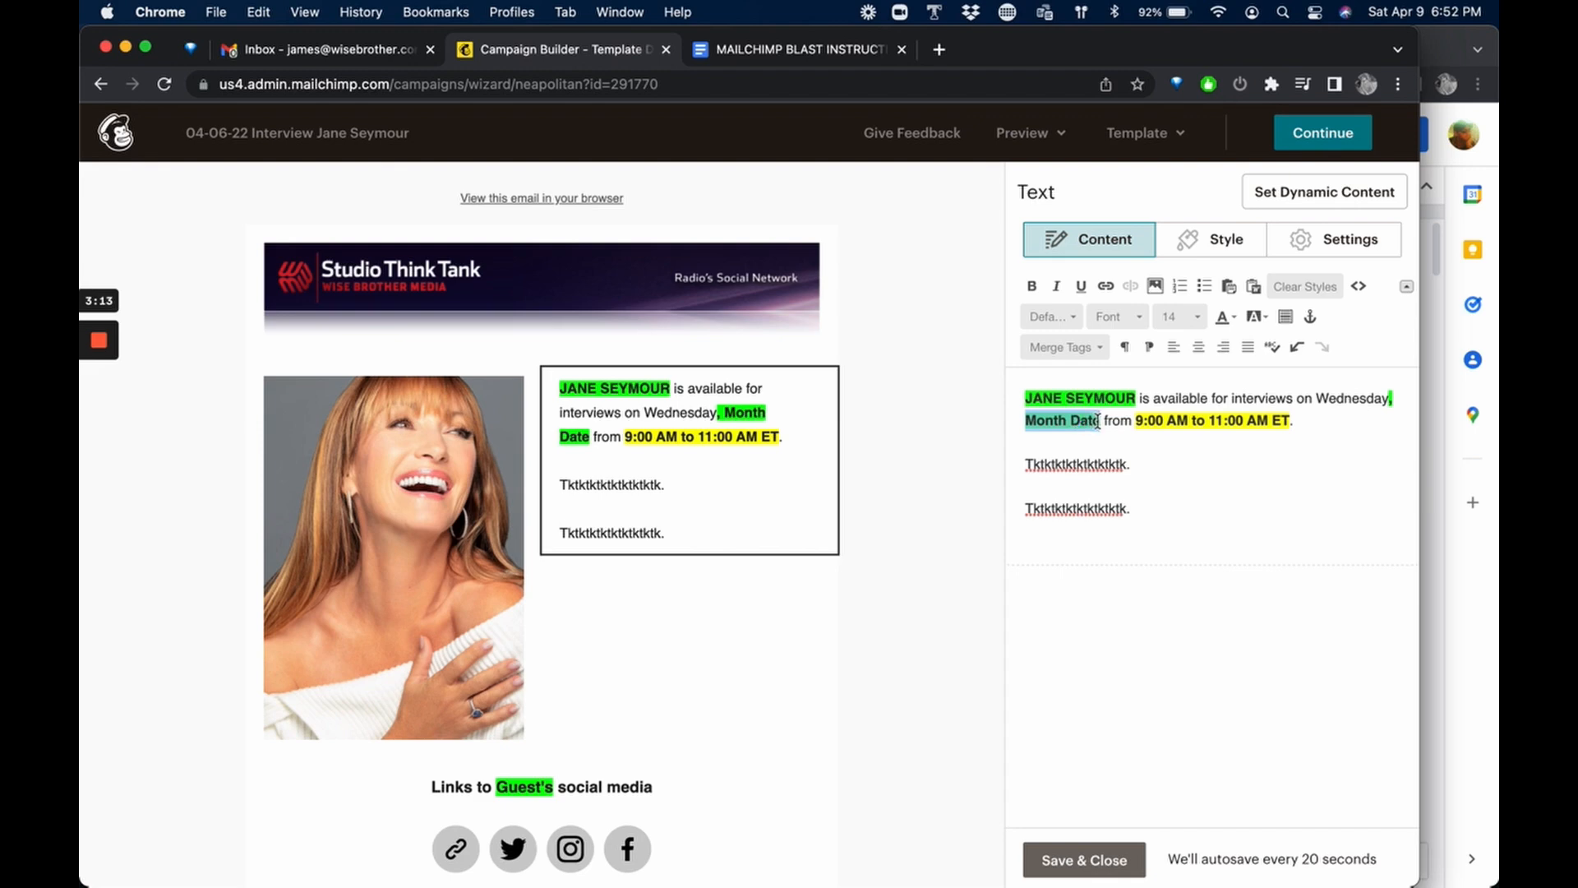
text(April 13th)
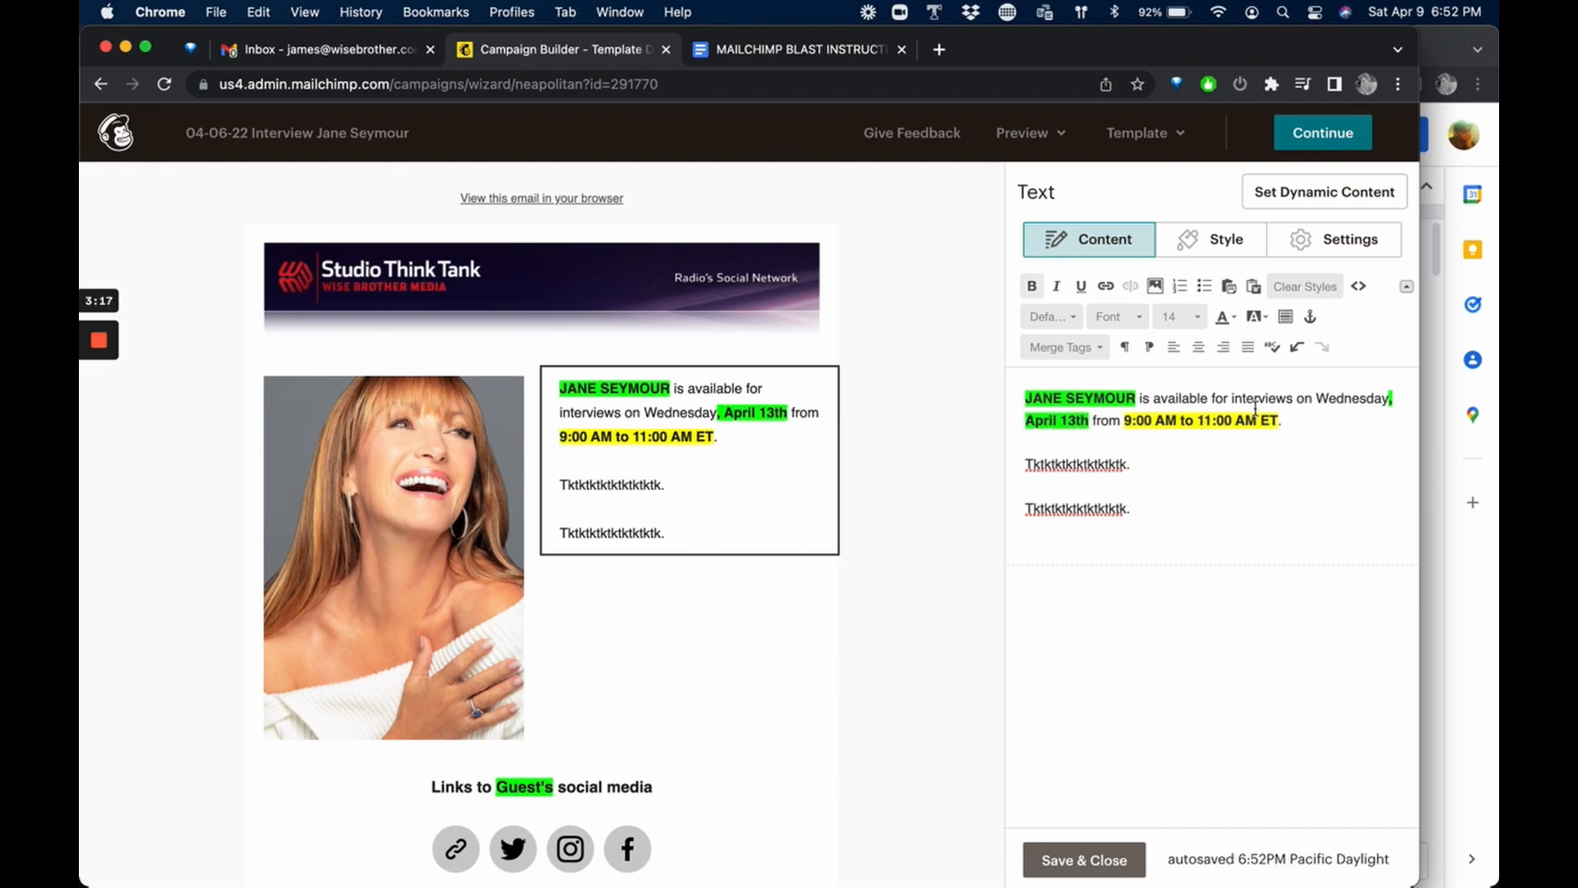
Remove the green and yellow highlighting from the opening availability sentence by setting its background color to Automatic.
drag(1022, 398, 1292, 419)
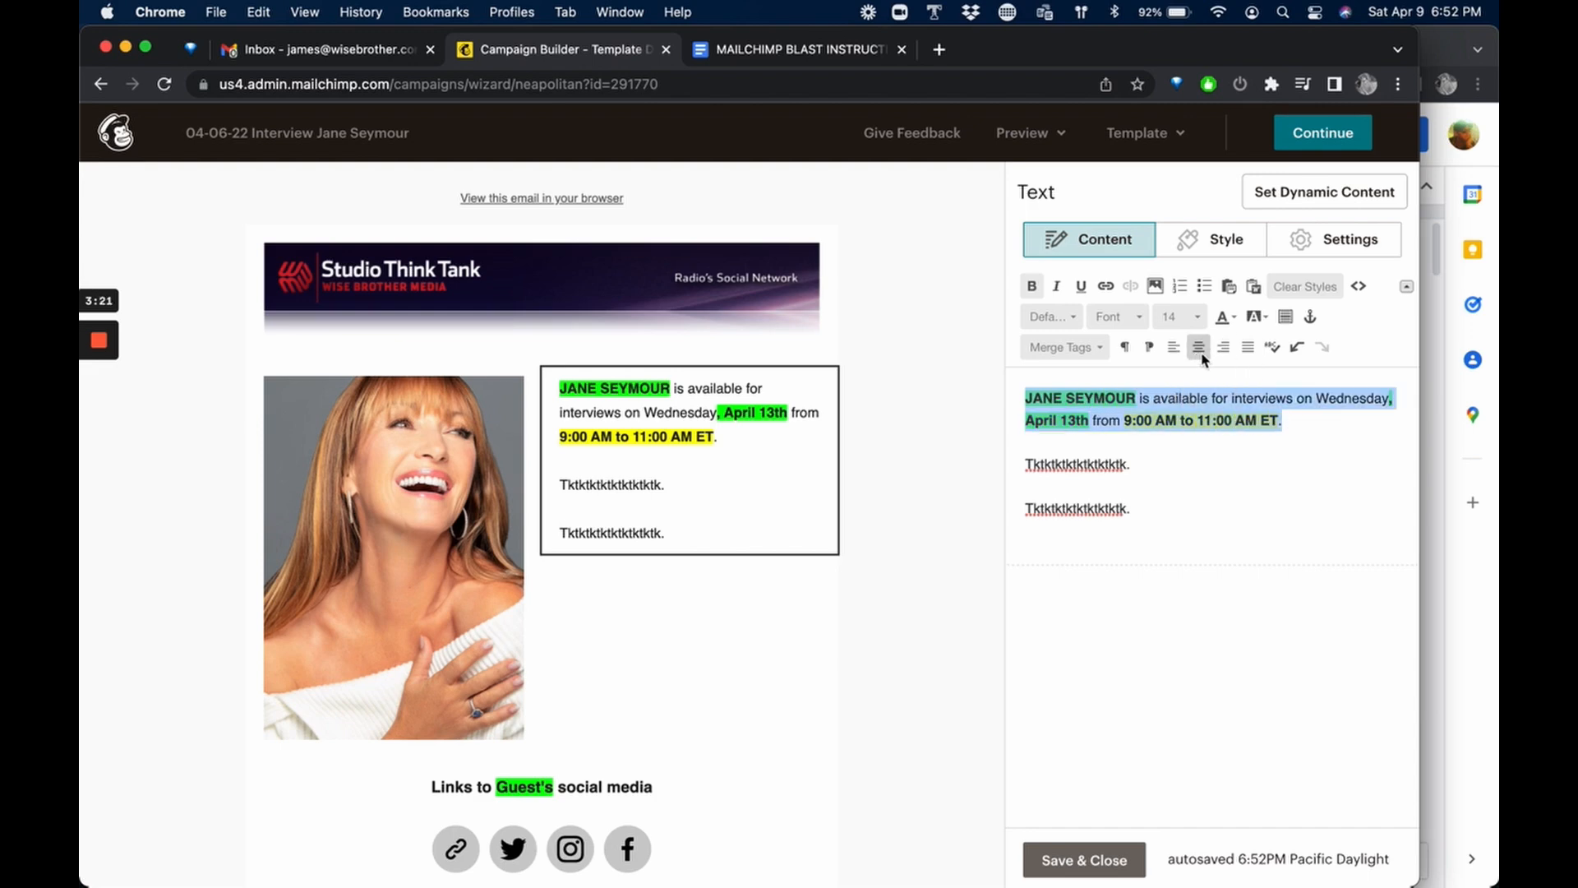
click(1261, 323)
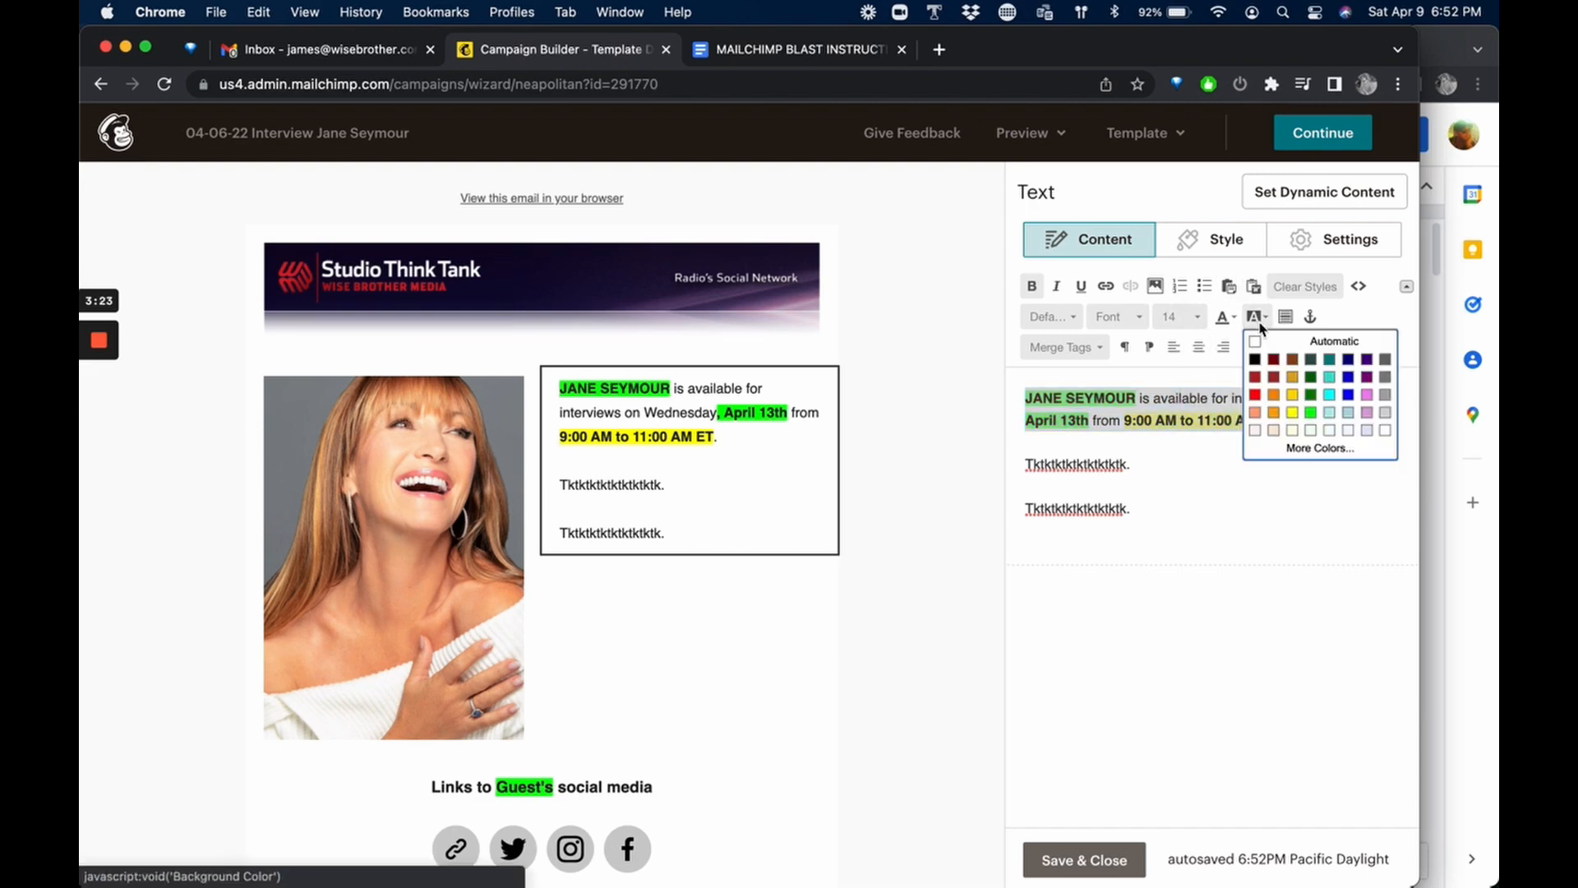
click(1269, 347)
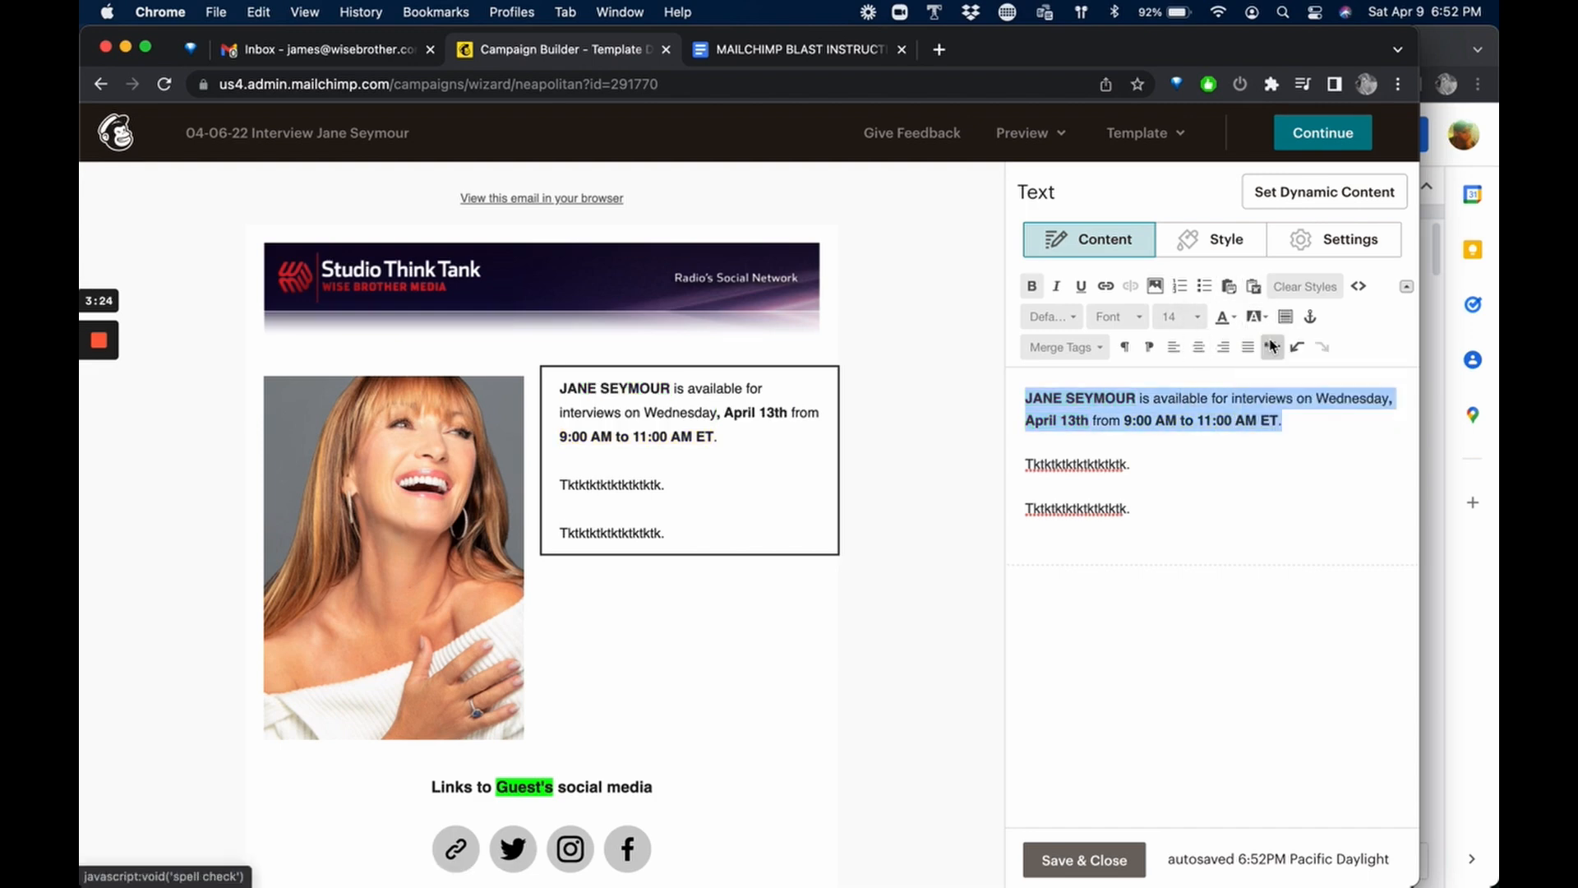
Replace both filler paragraphs with the three-paragraph Jane Seymour bio copied from the Stupid News Pull File in Google Docs.
click(1136, 510)
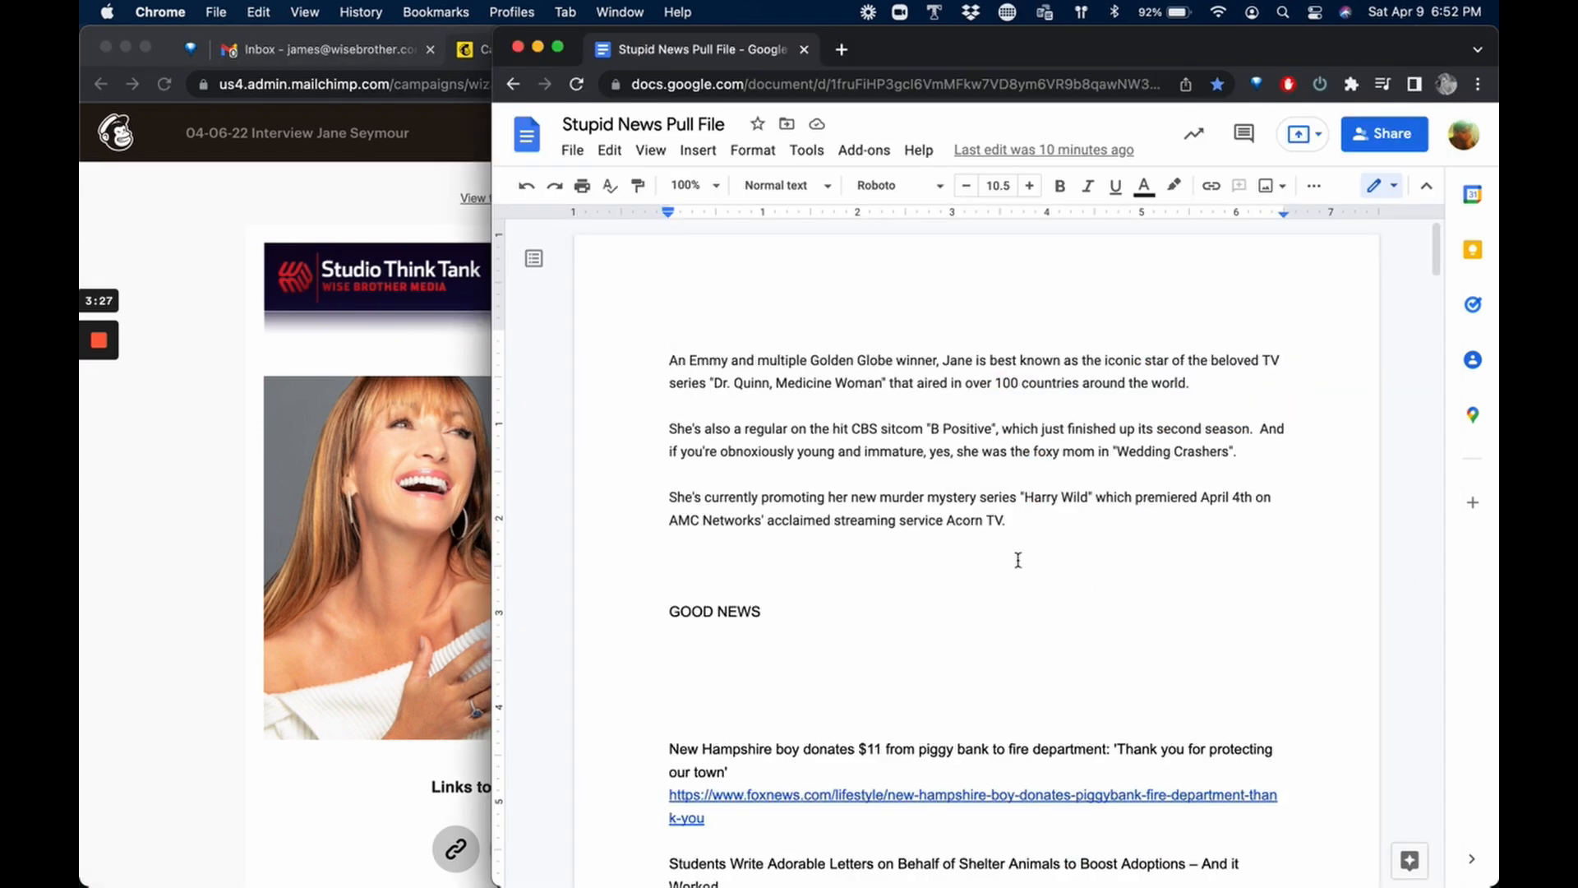
drag(1028, 511, 639, 350)
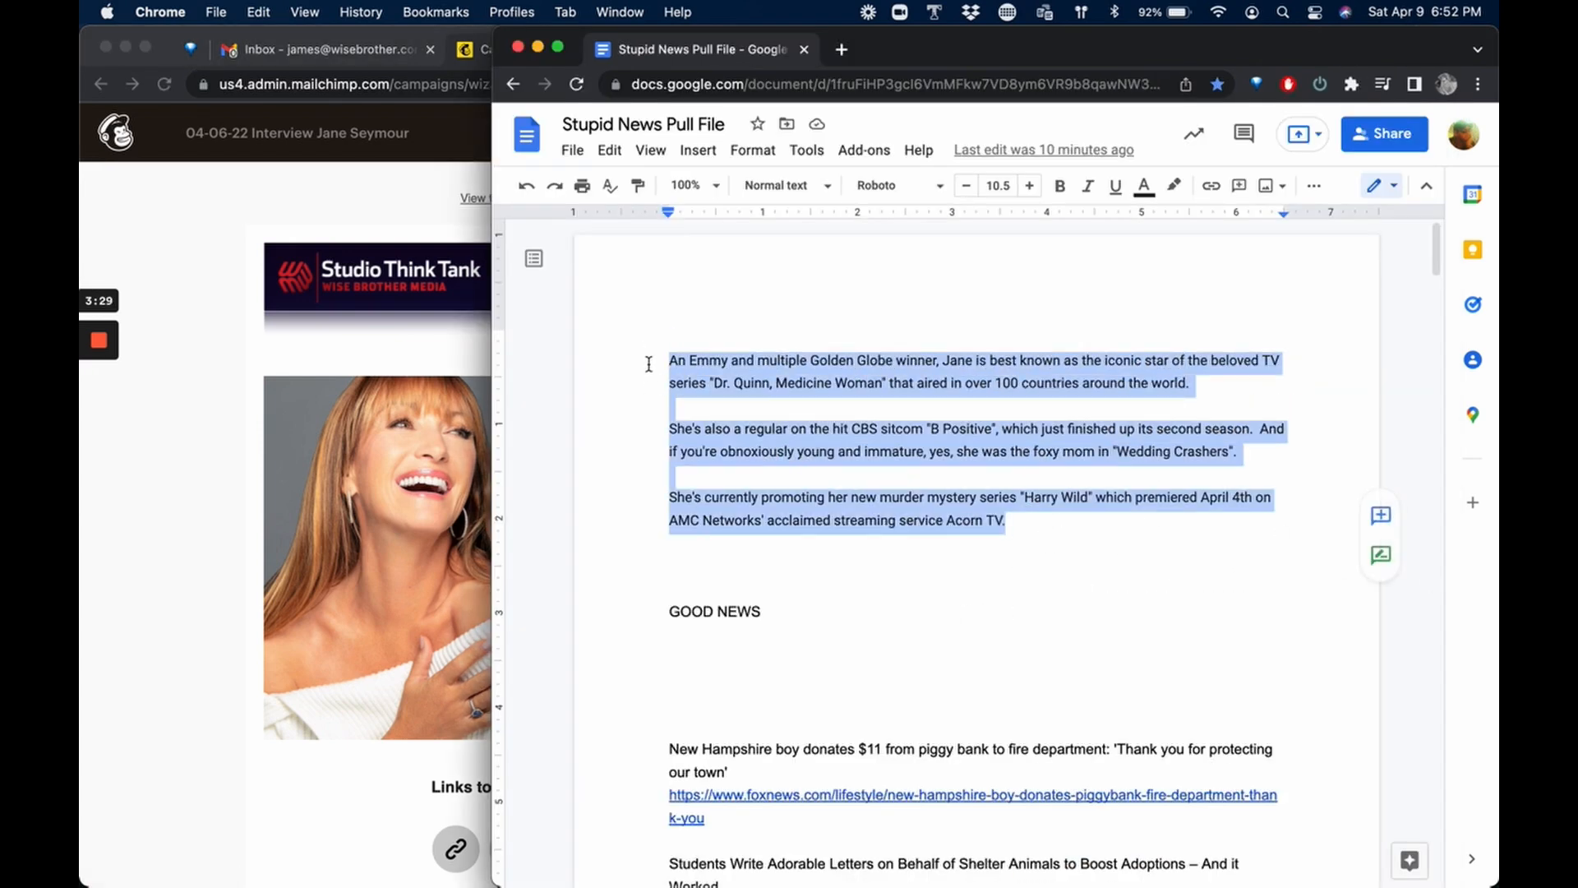
key(super+c)
click(320, 464)
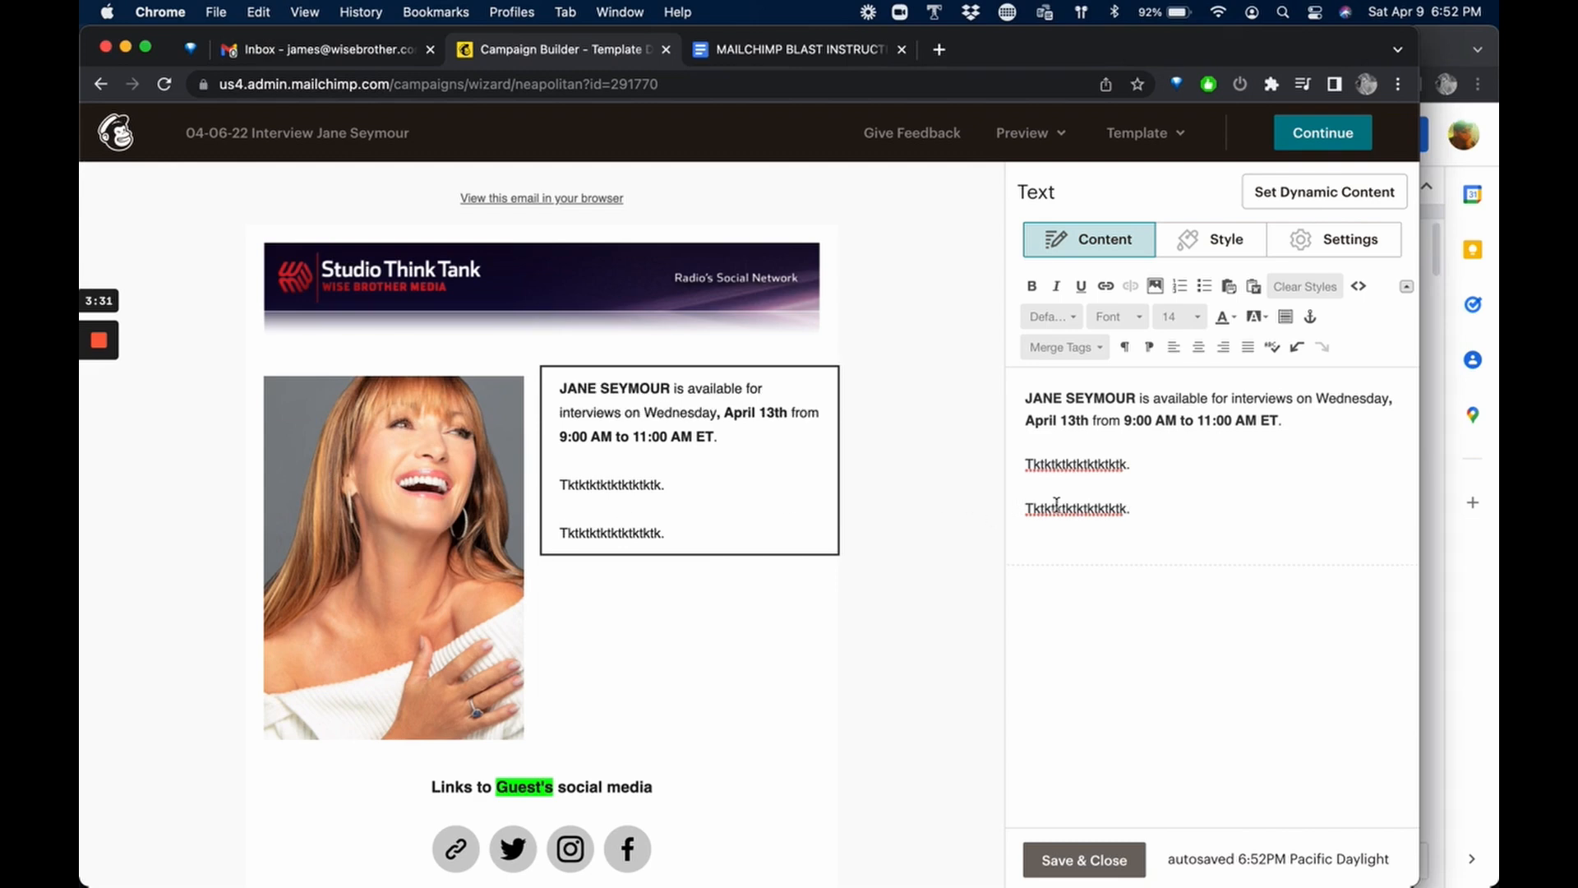
drag(1150, 510, 1004, 471)
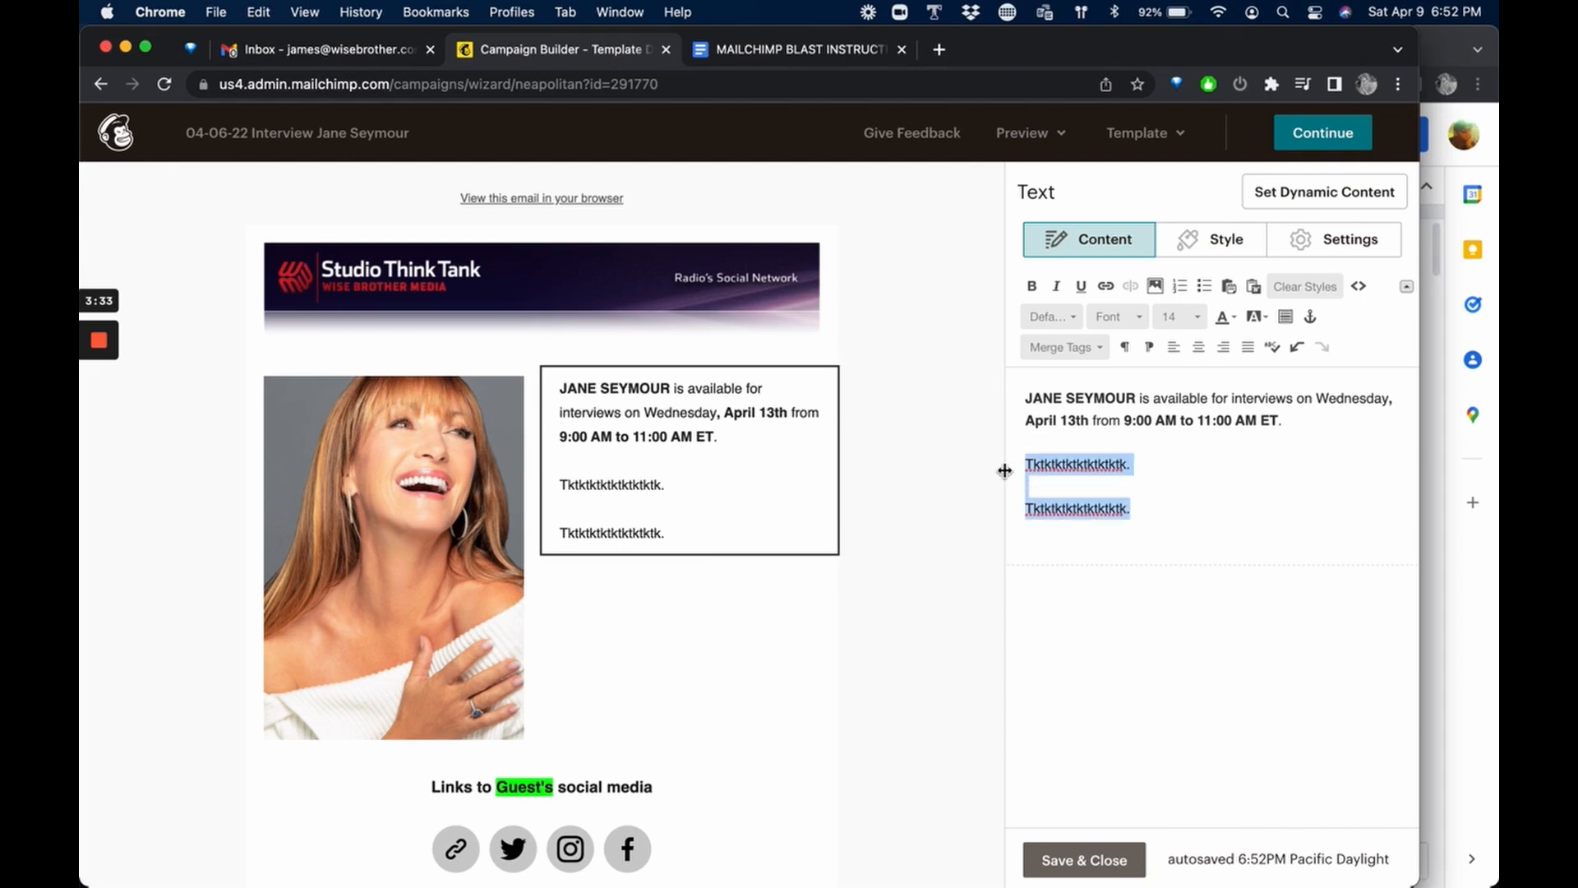
key(super+v)
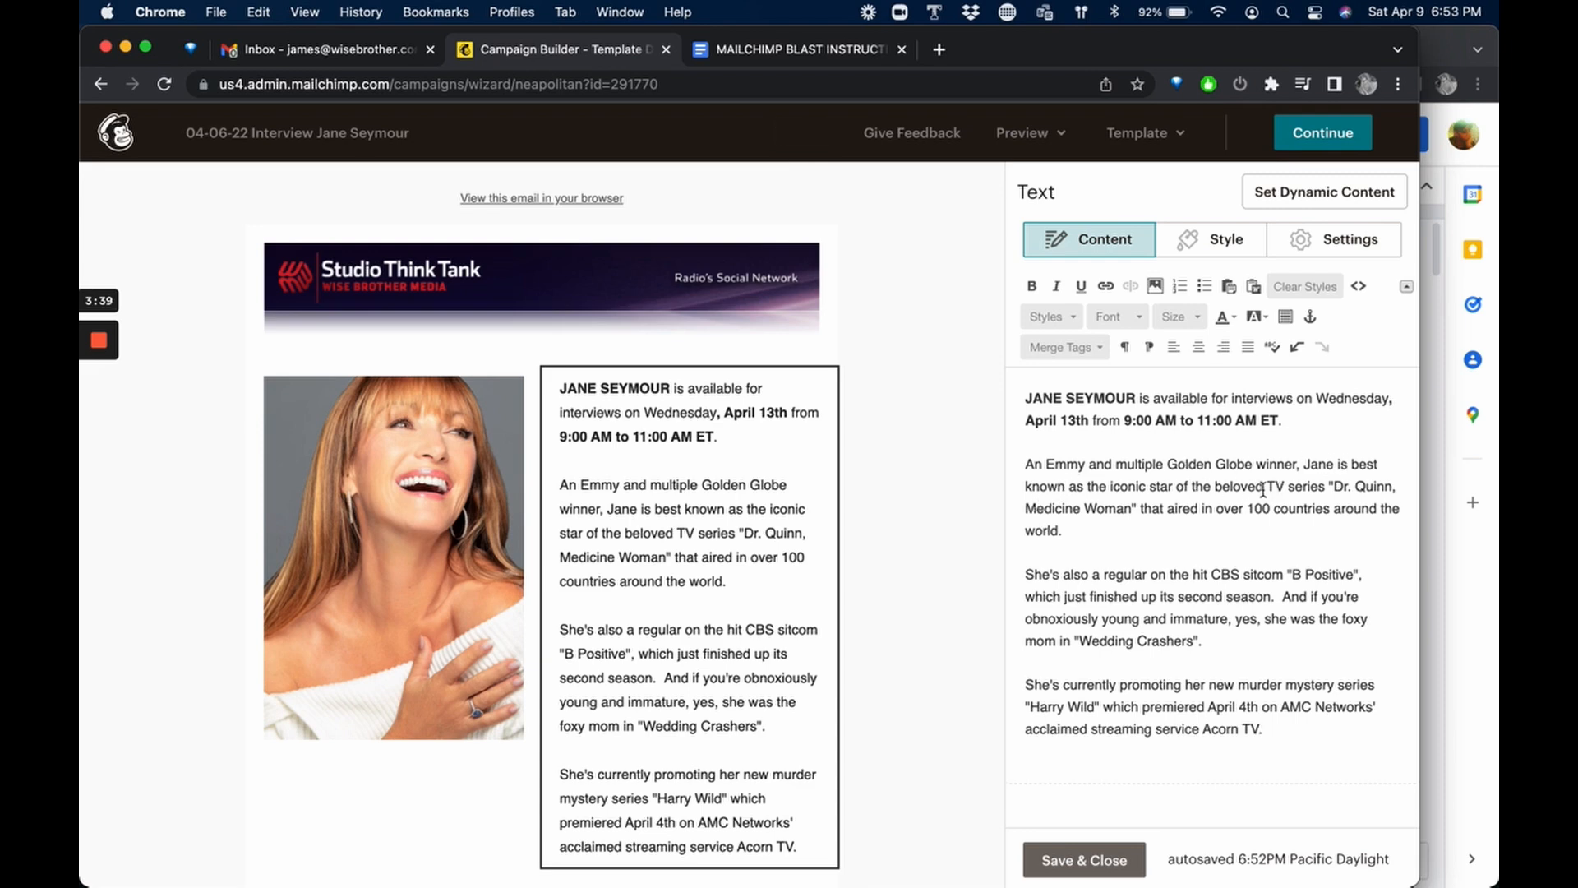
Make the show titles "Dr. Quinn, Medicine Woman" and "B Positive" bold and italic in the bio text.
drag(1328, 486, 1135, 517)
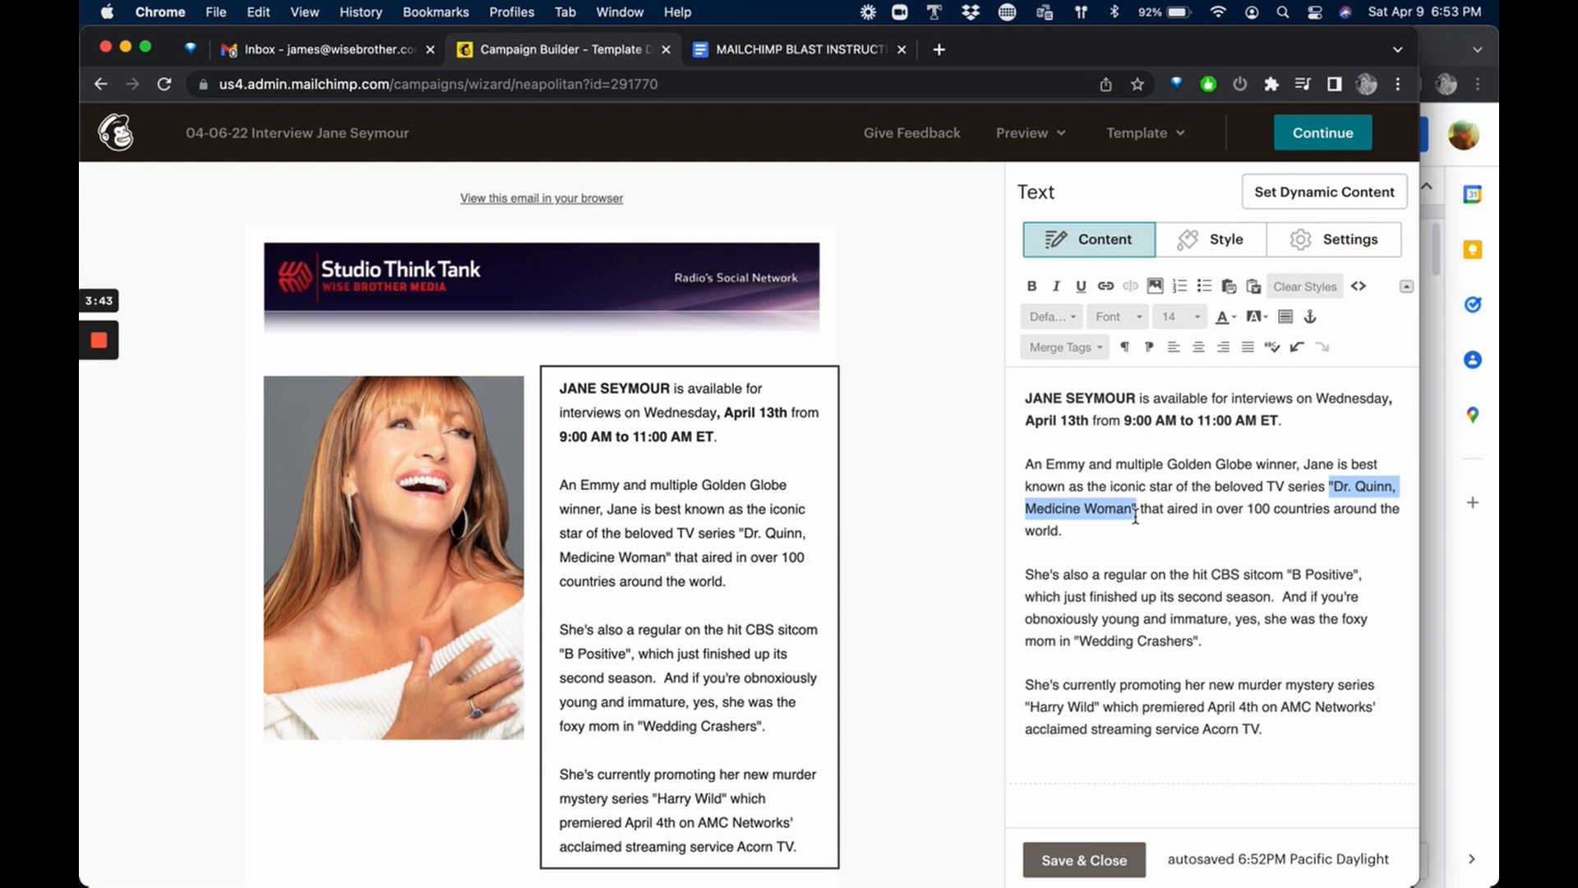
key(super+b)
key(super+i)
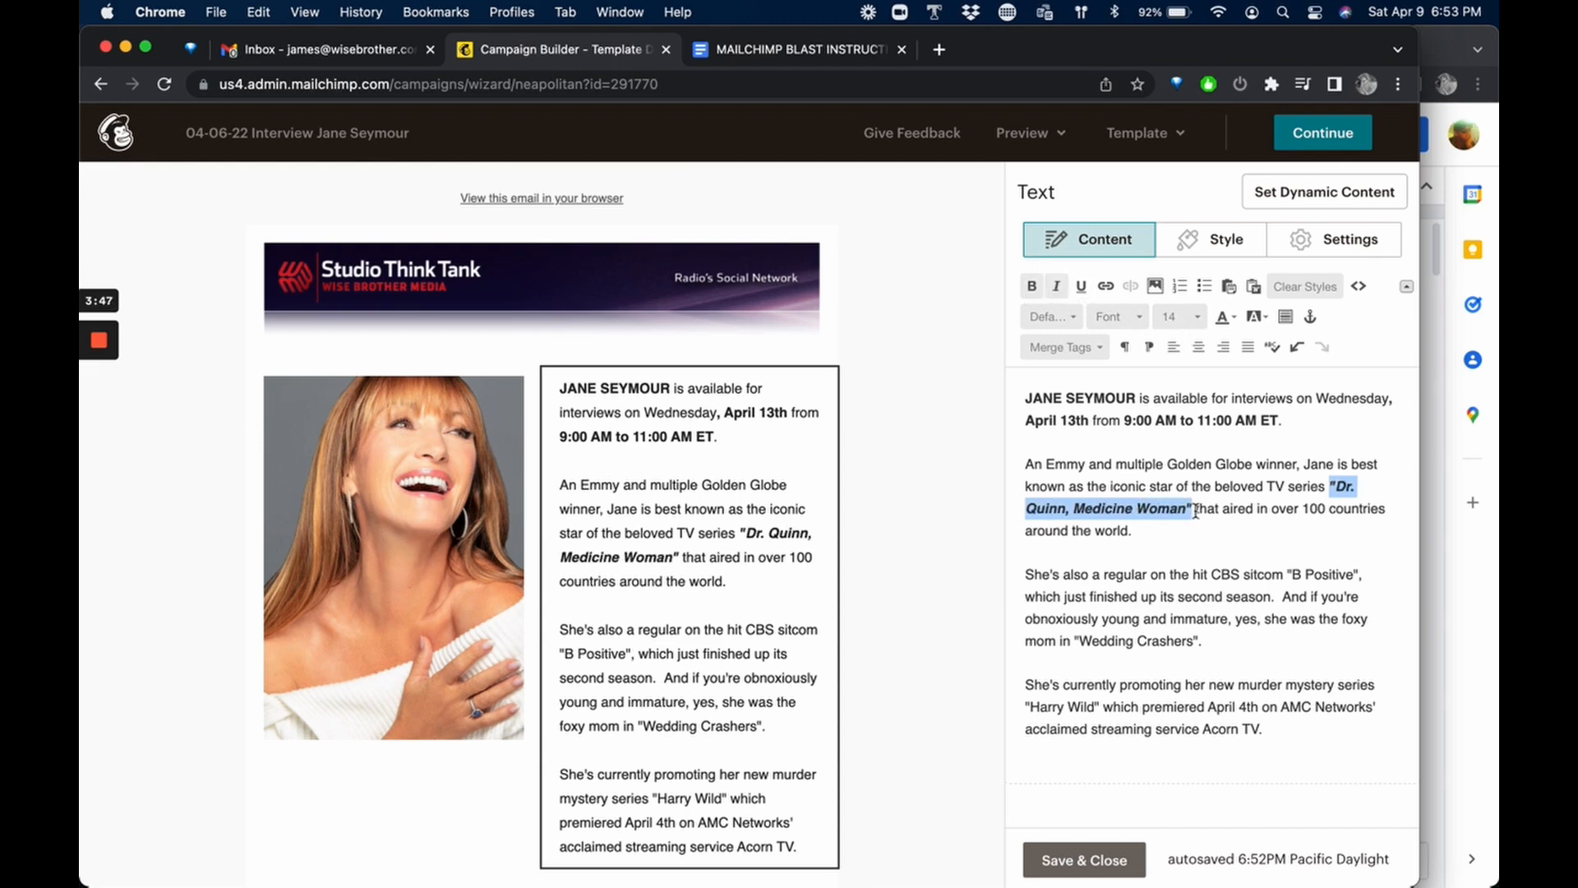
click(1169, 575)
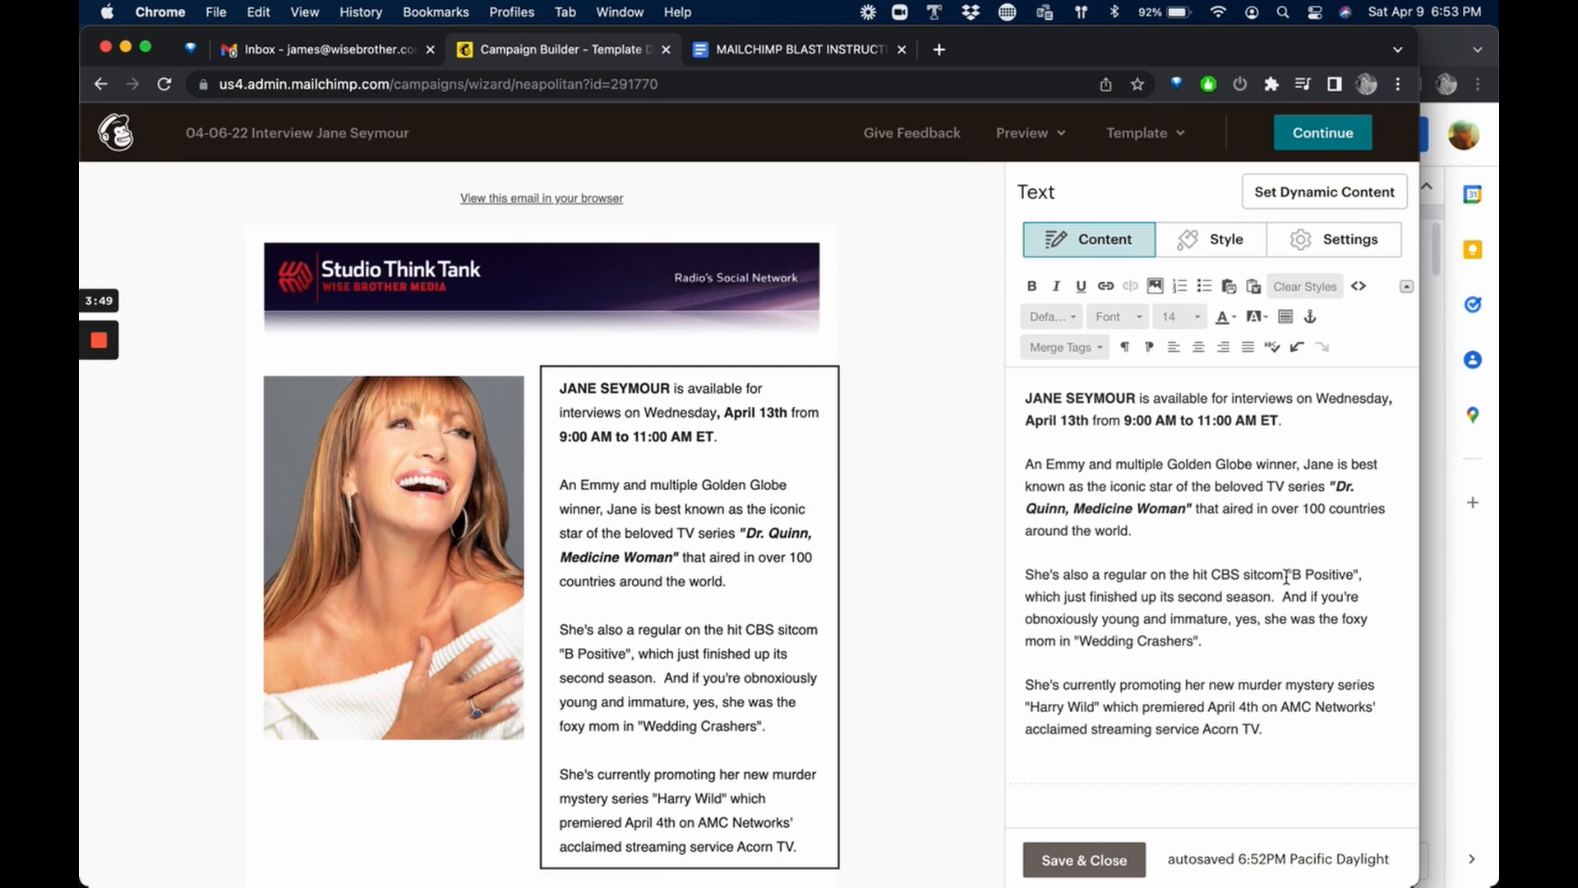
drag(1327, 575, 1371, 578)
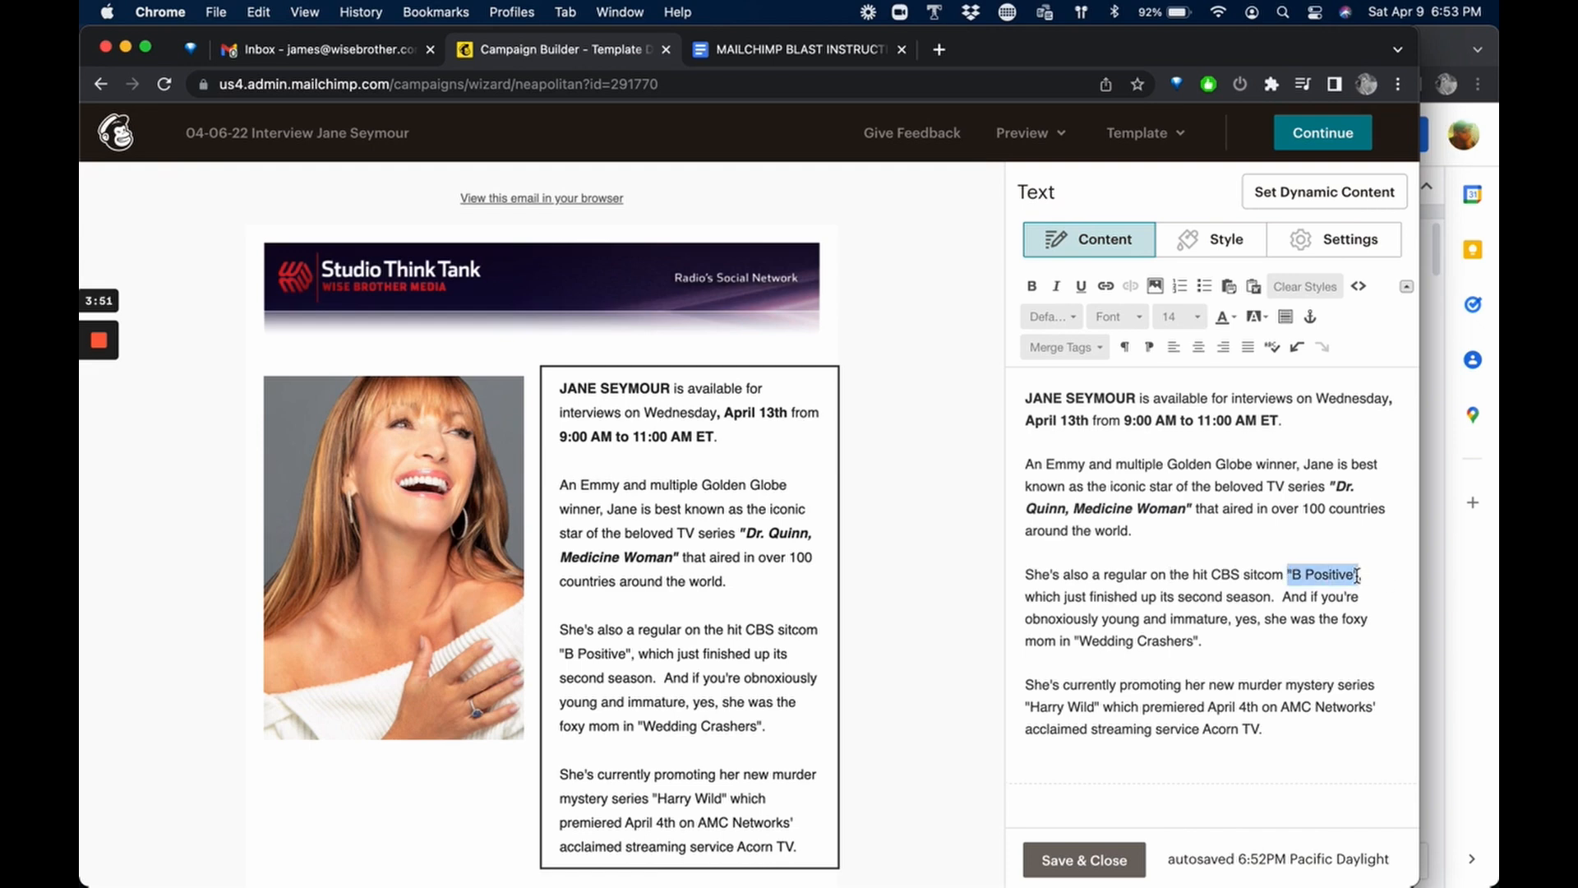
key(super+b)
key(super+i)
click(1130, 634)
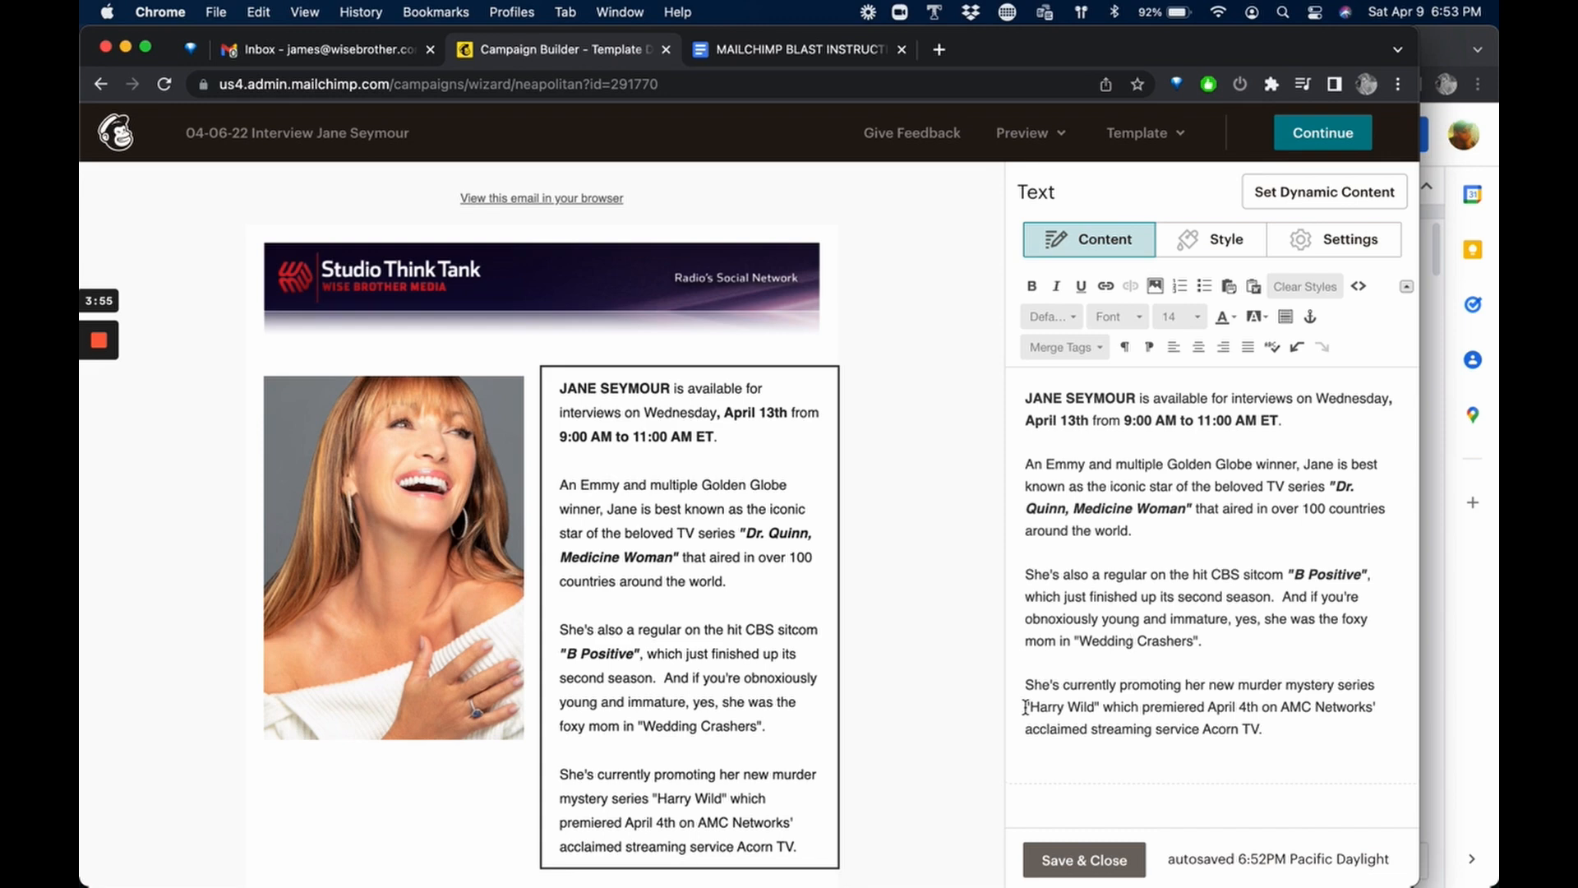
Make the titles "Harry Wild" and "Wedding Crashers" bold and italic in the bio text.
drag(1026, 707, 1096, 706)
key(super+b)
key(super+i)
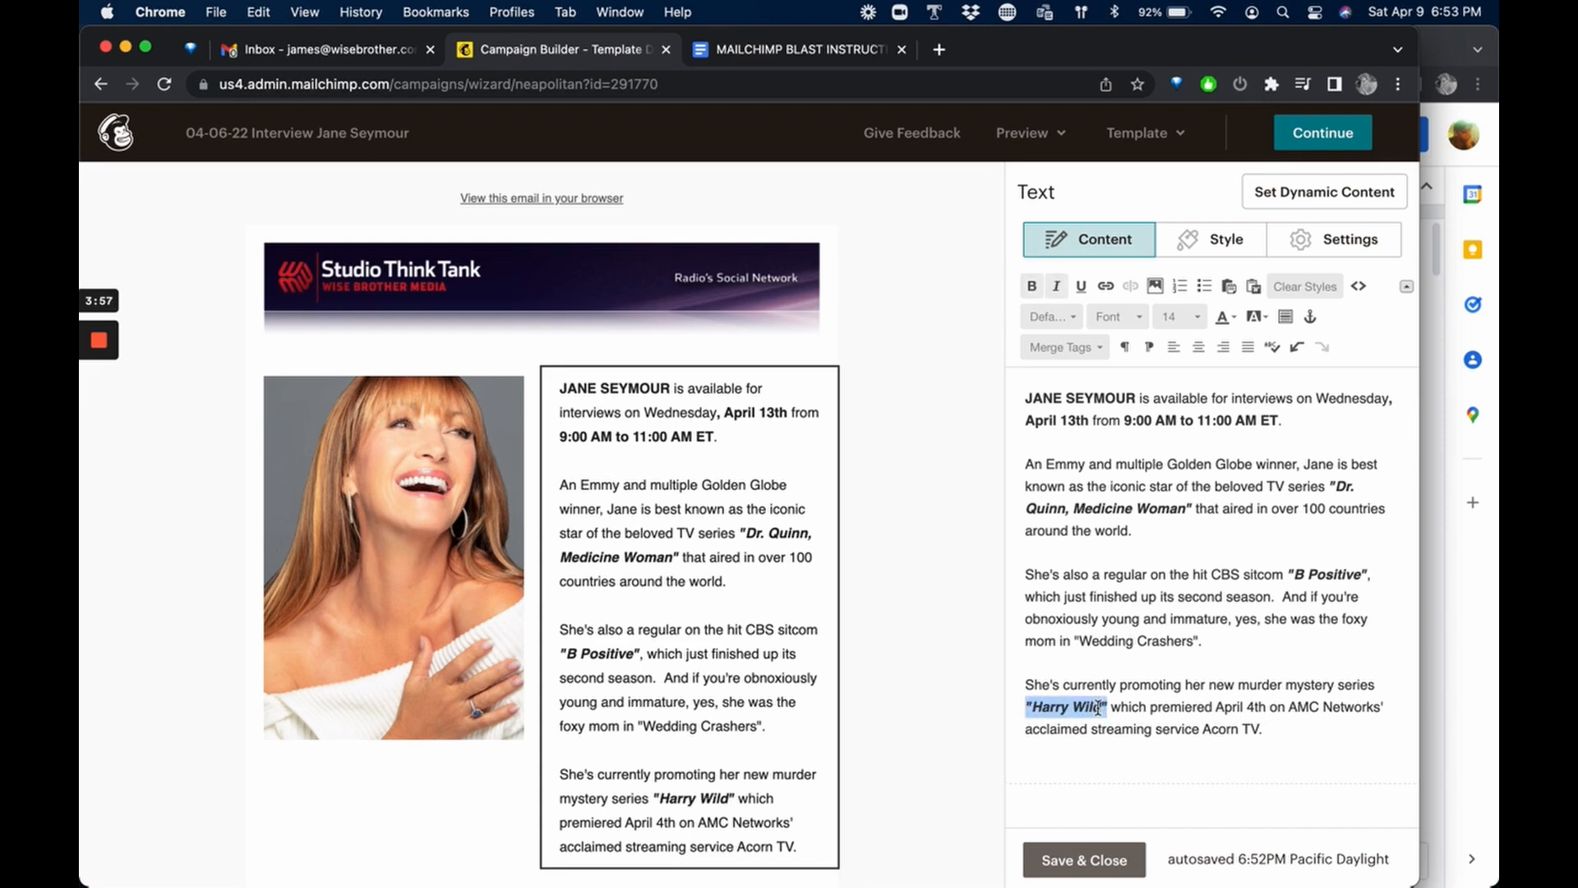
click(1185, 618)
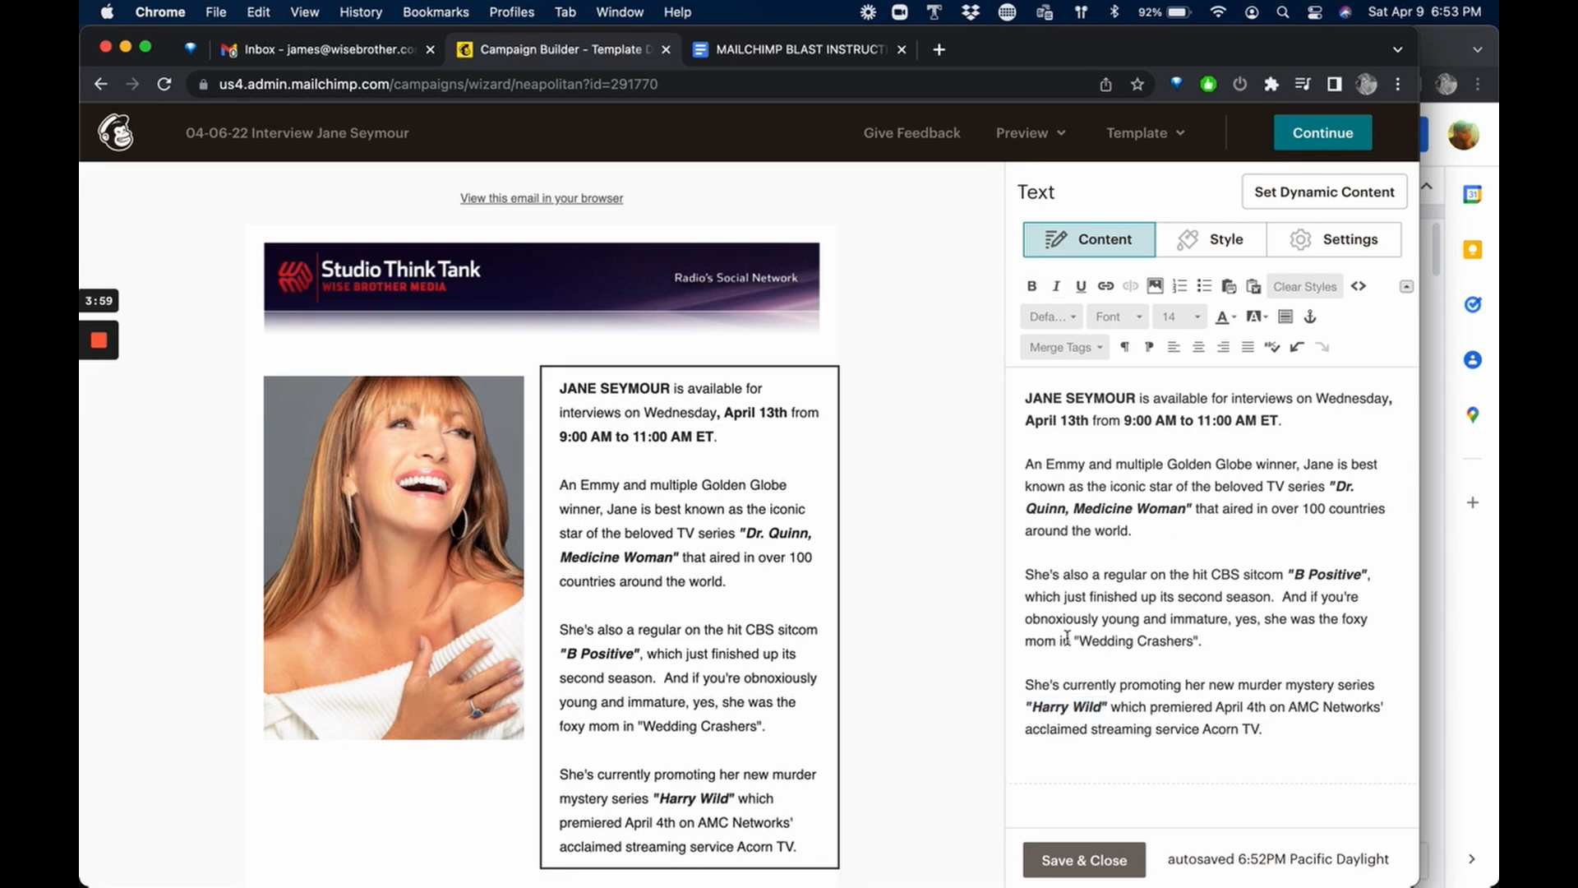
drag(1073, 642, 1199, 639)
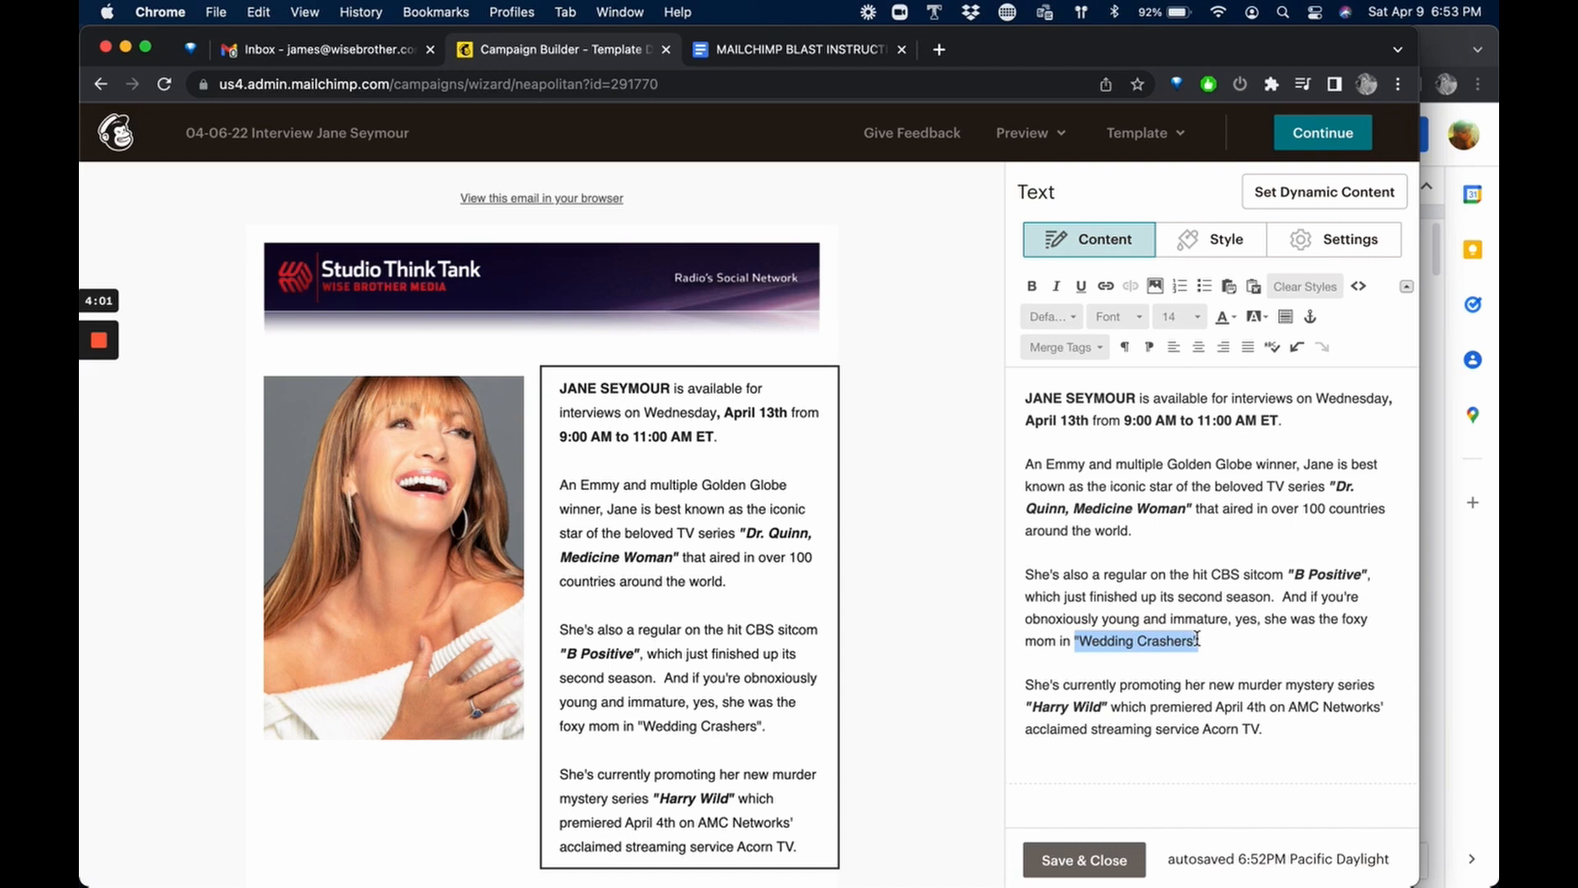
key(super+b)
key(super+i)
click(1217, 591)
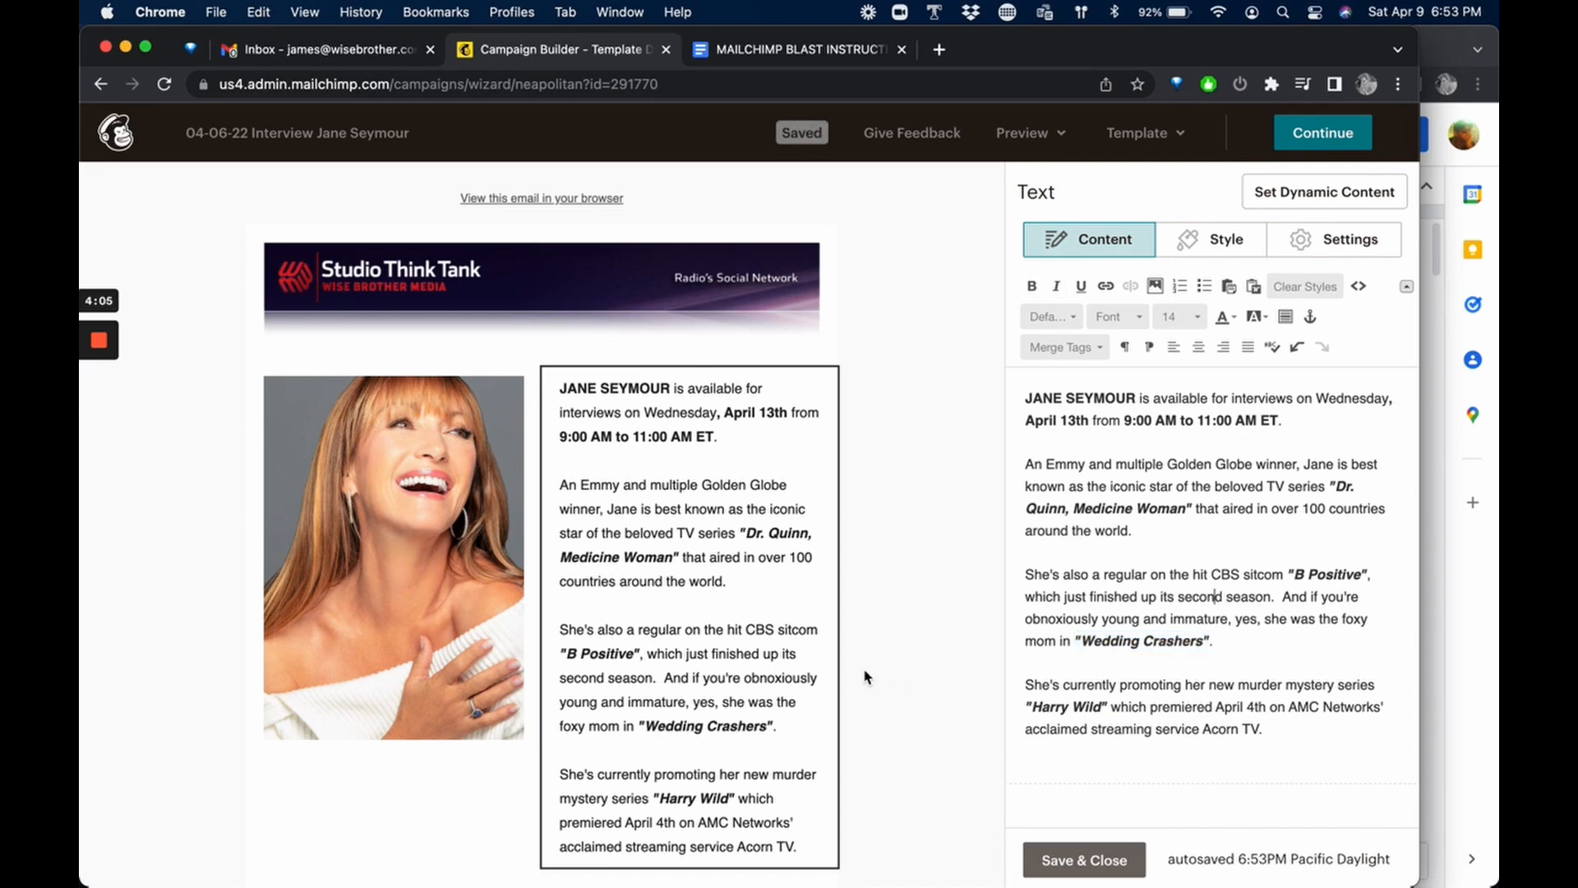
Open the social media links heading and replace the "Guest's" placeholder with Jane Seymour.
scroll(865, 676, down, 2)
scroll(898, 723, down, 3)
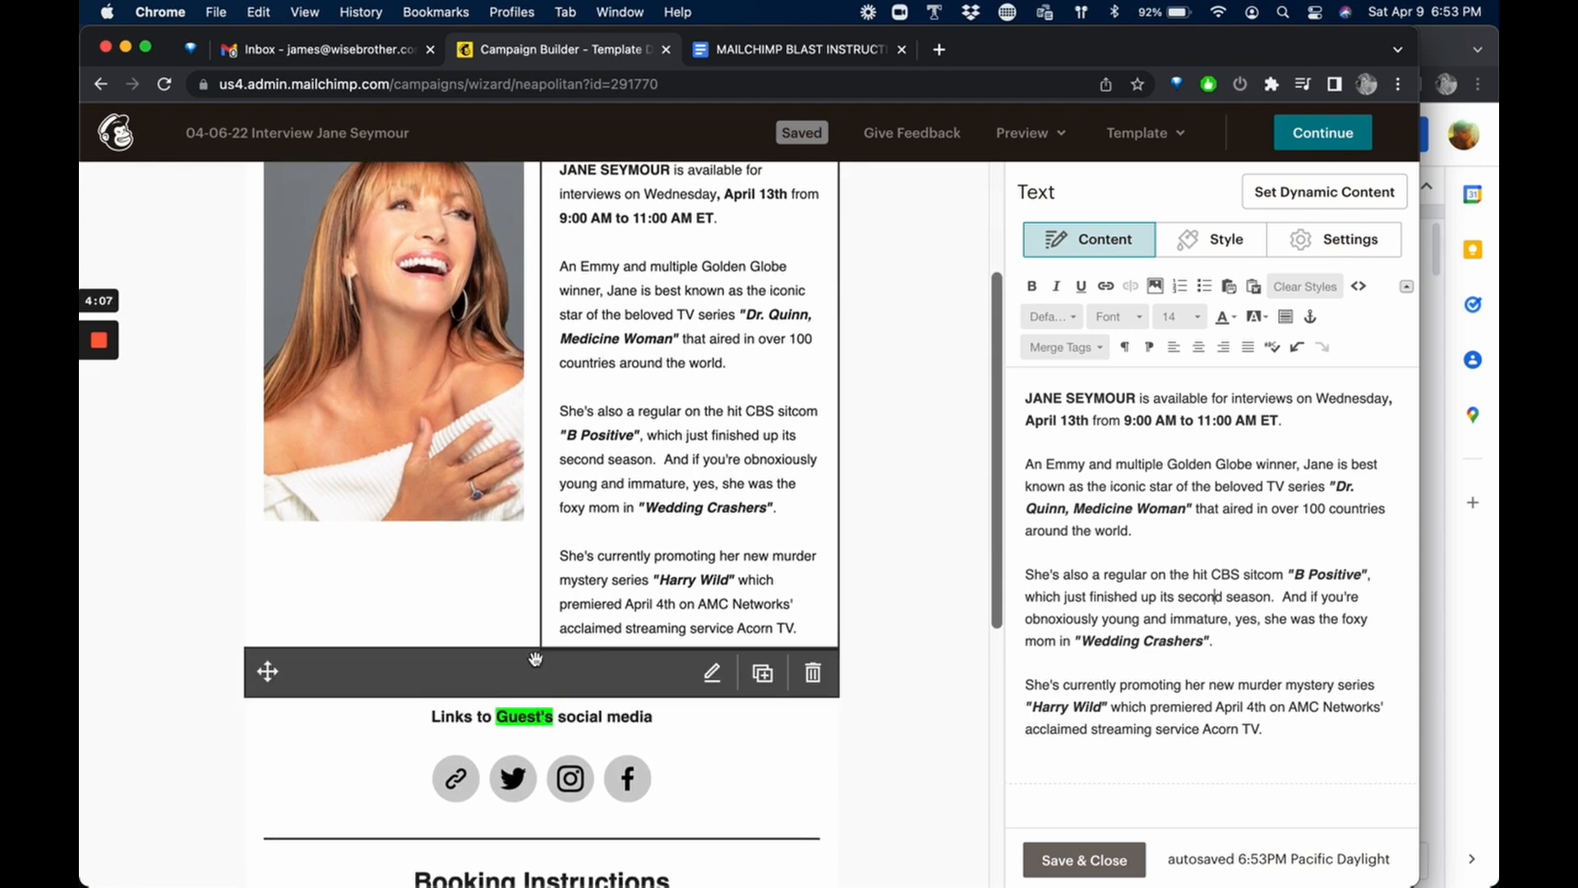
scroll(533, 665, down, 1)
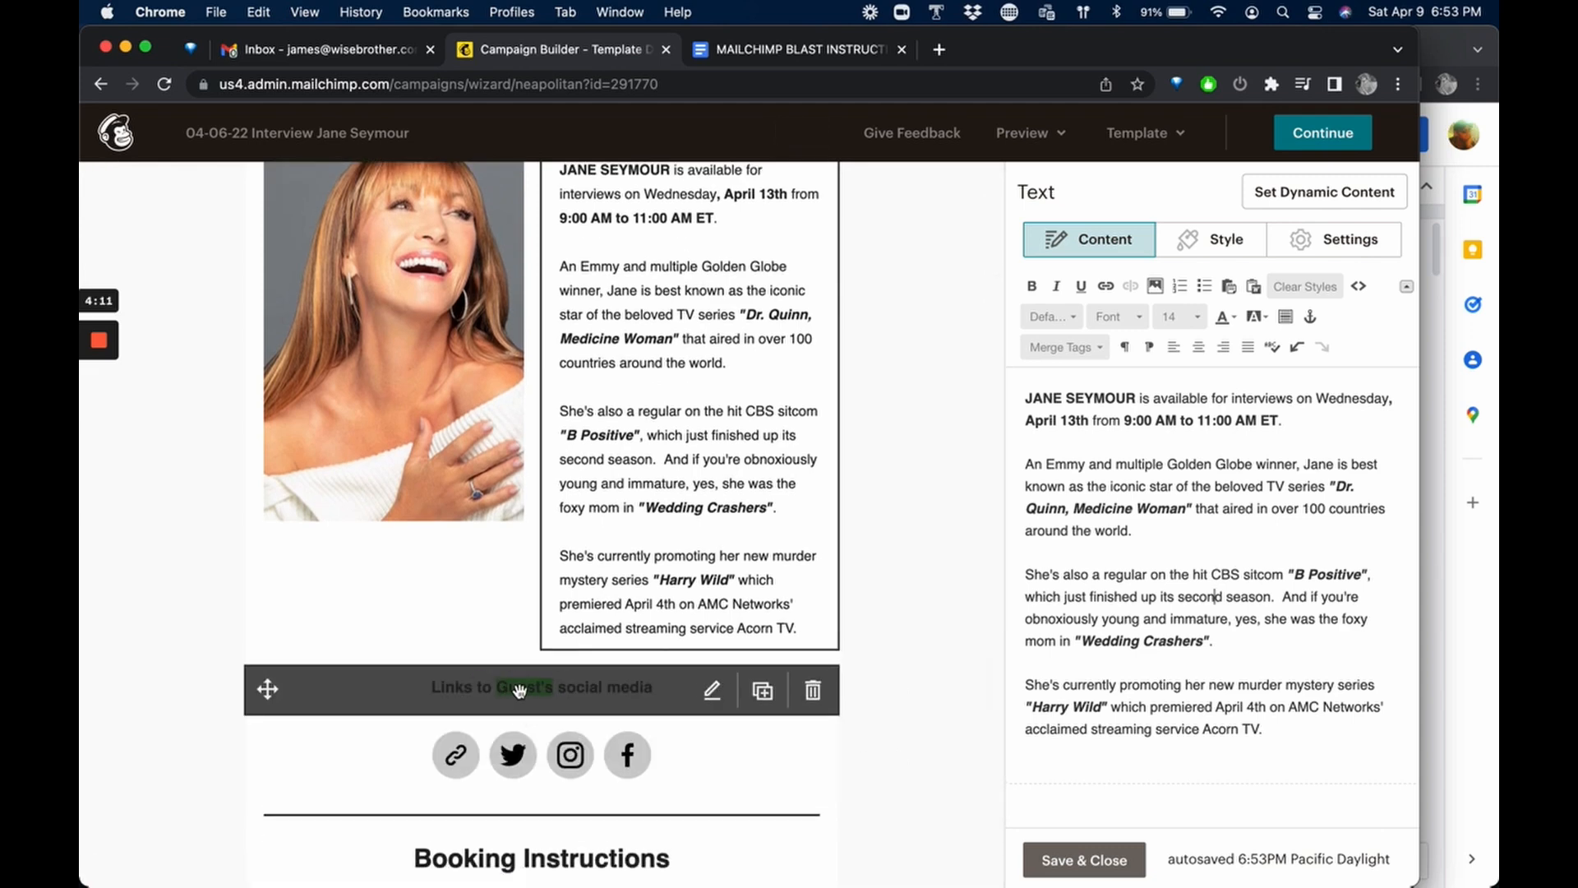
click(712, 690)
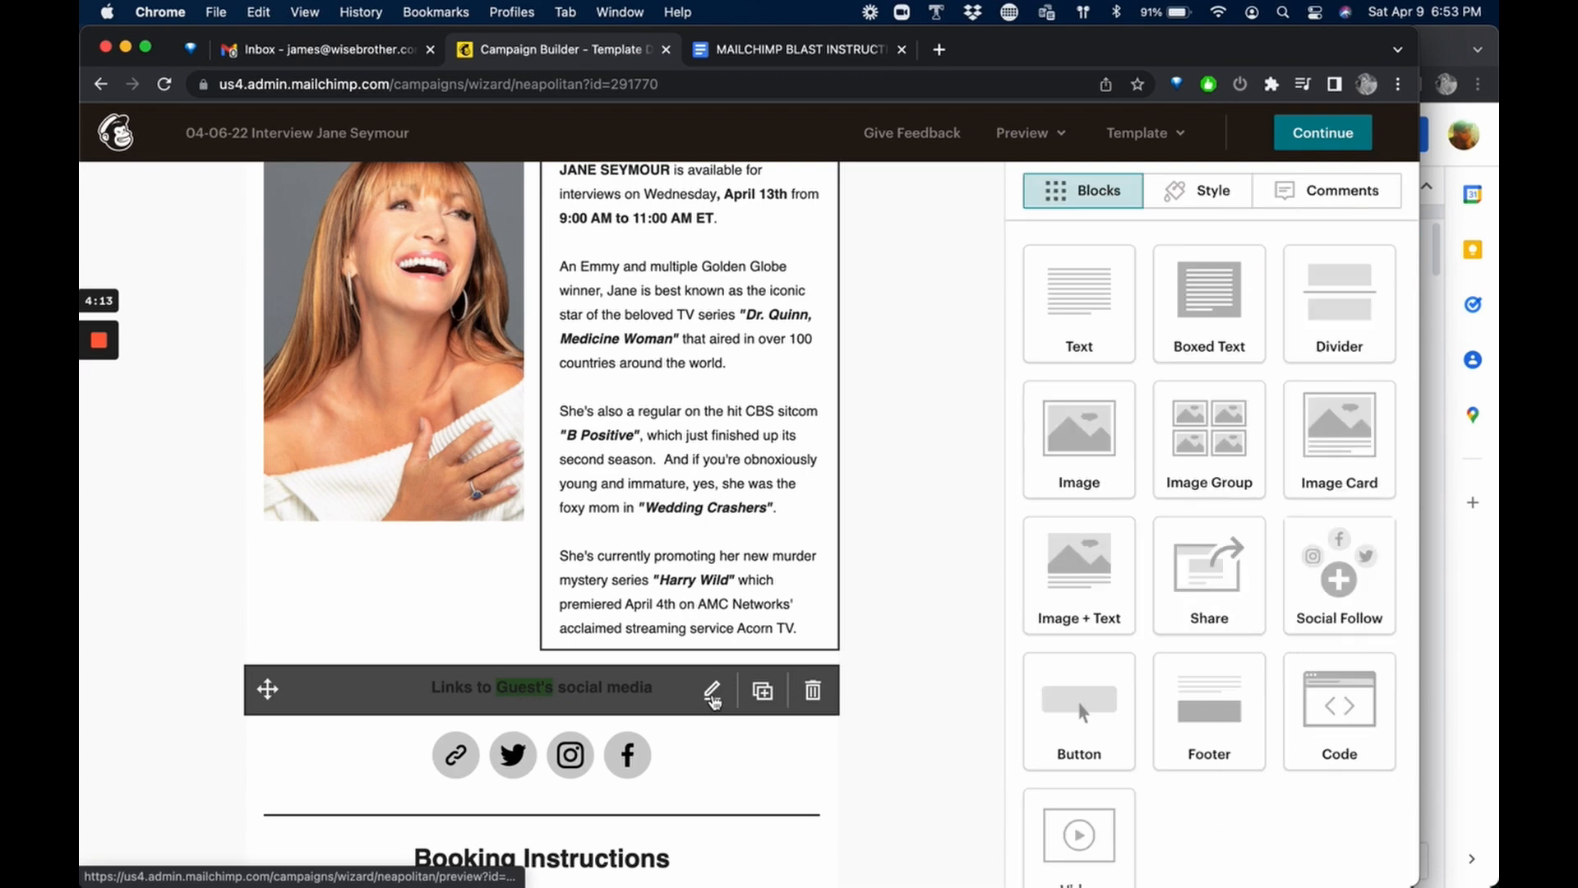
double_click(1200, 397)
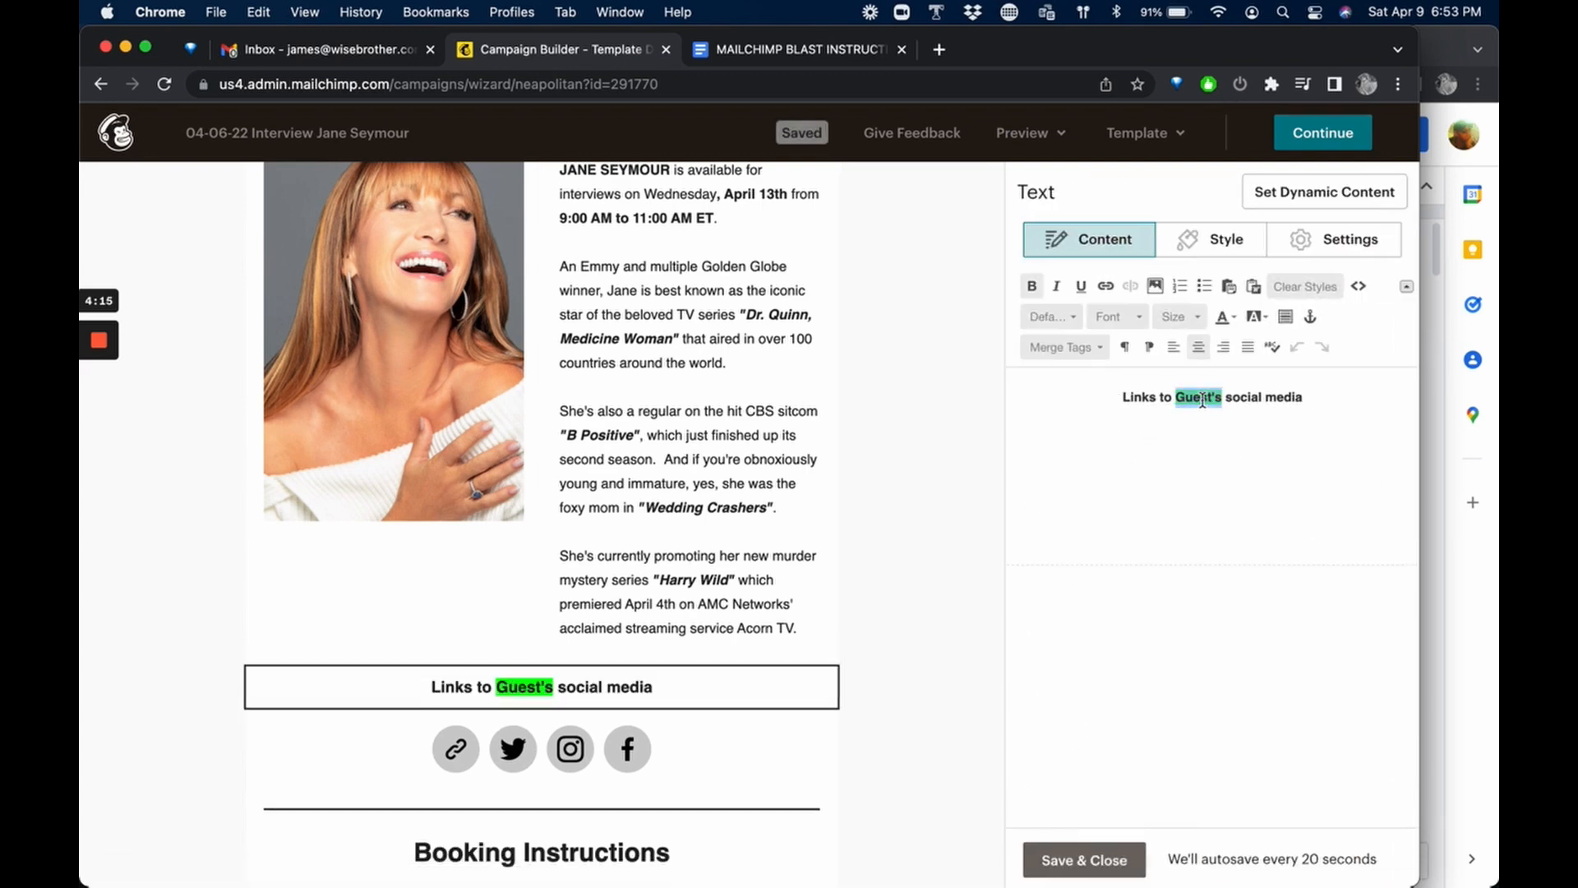
text(Jane S)
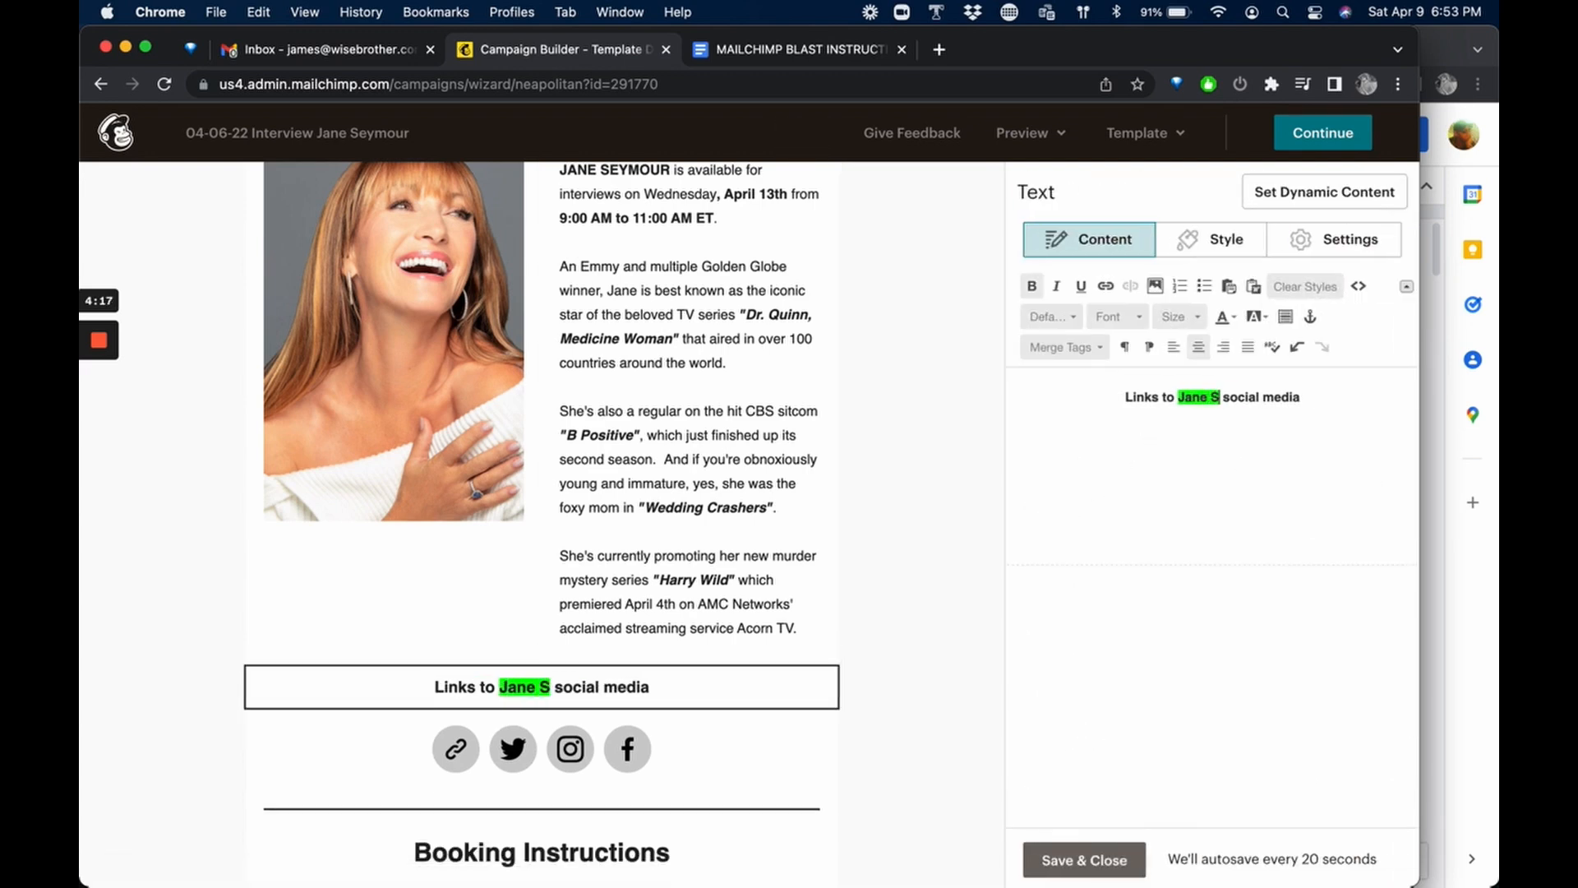
text(eymour)
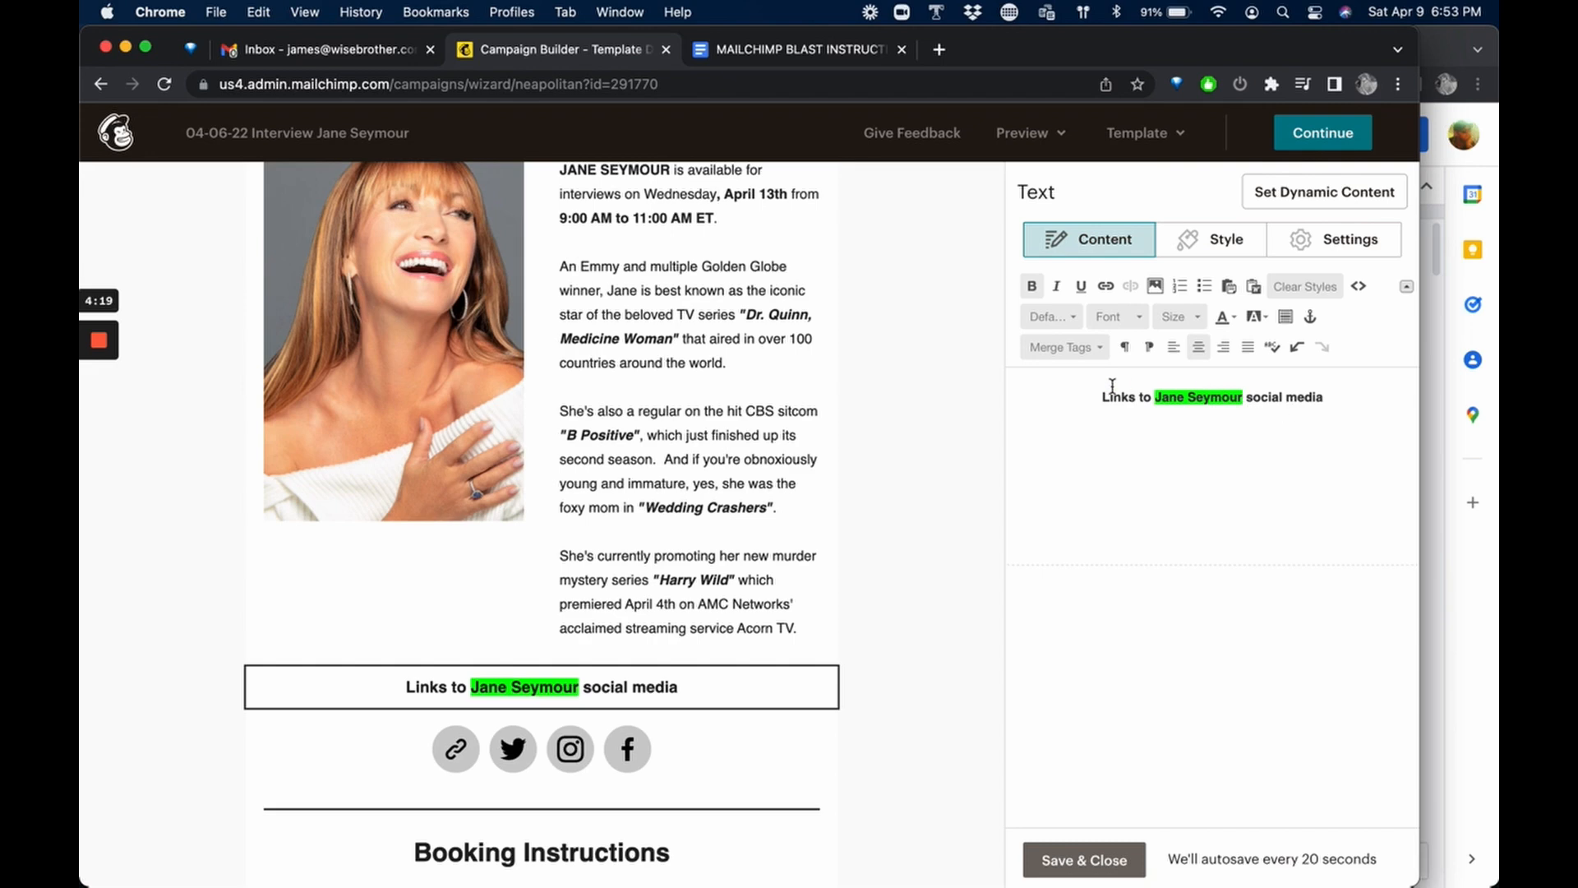
Remove the green highlight from the social media links heading and save the text block.
drag(1123, 398, 1282, 398)
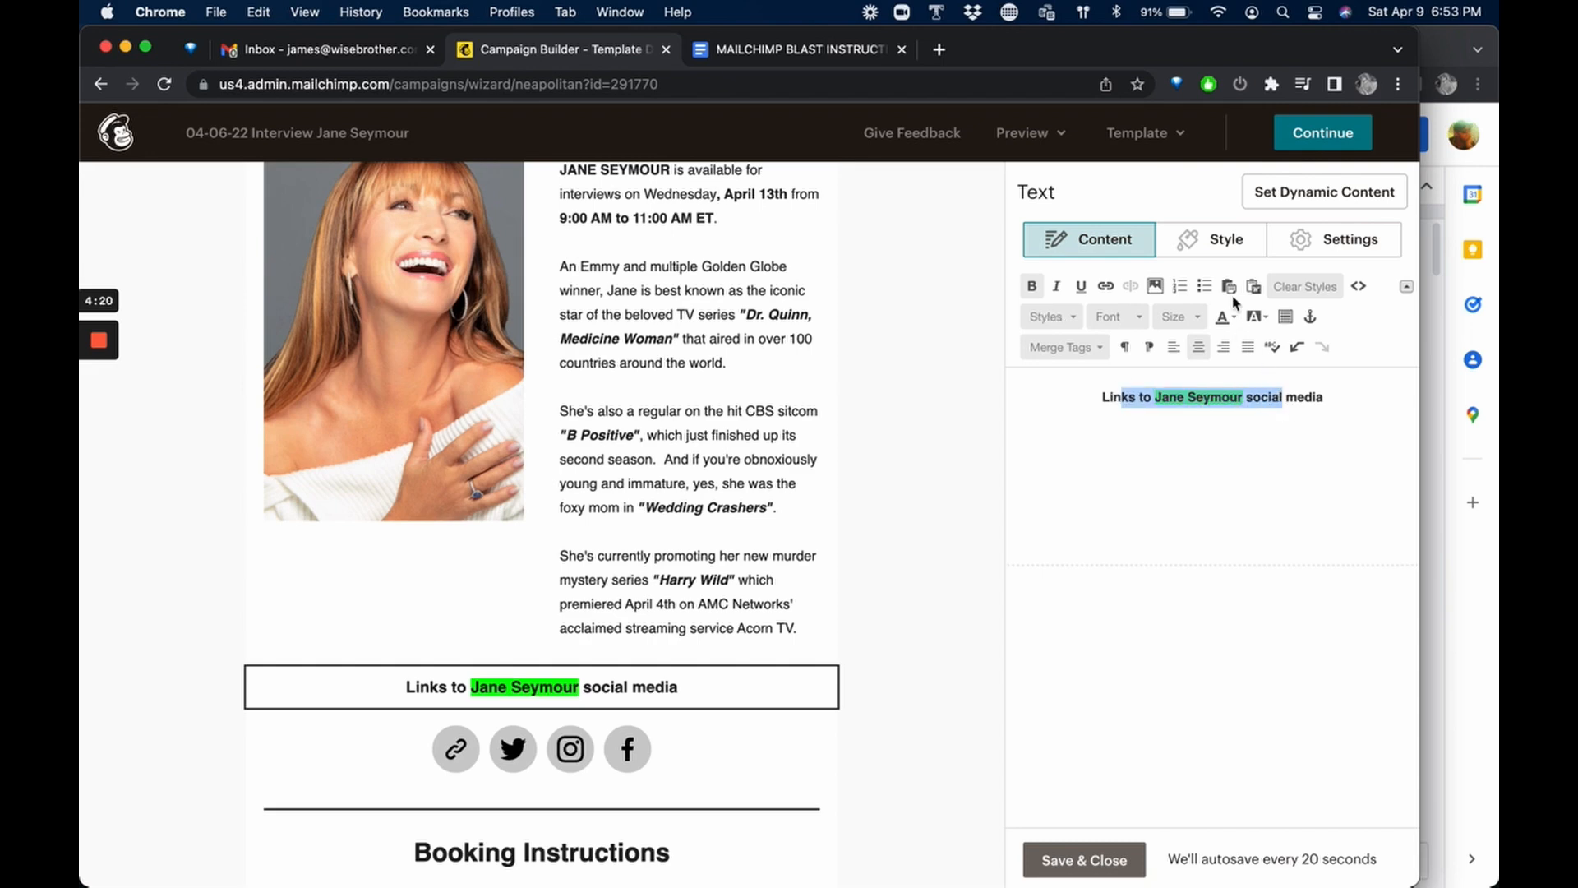
click(1266, 320)
click(1270, 345)
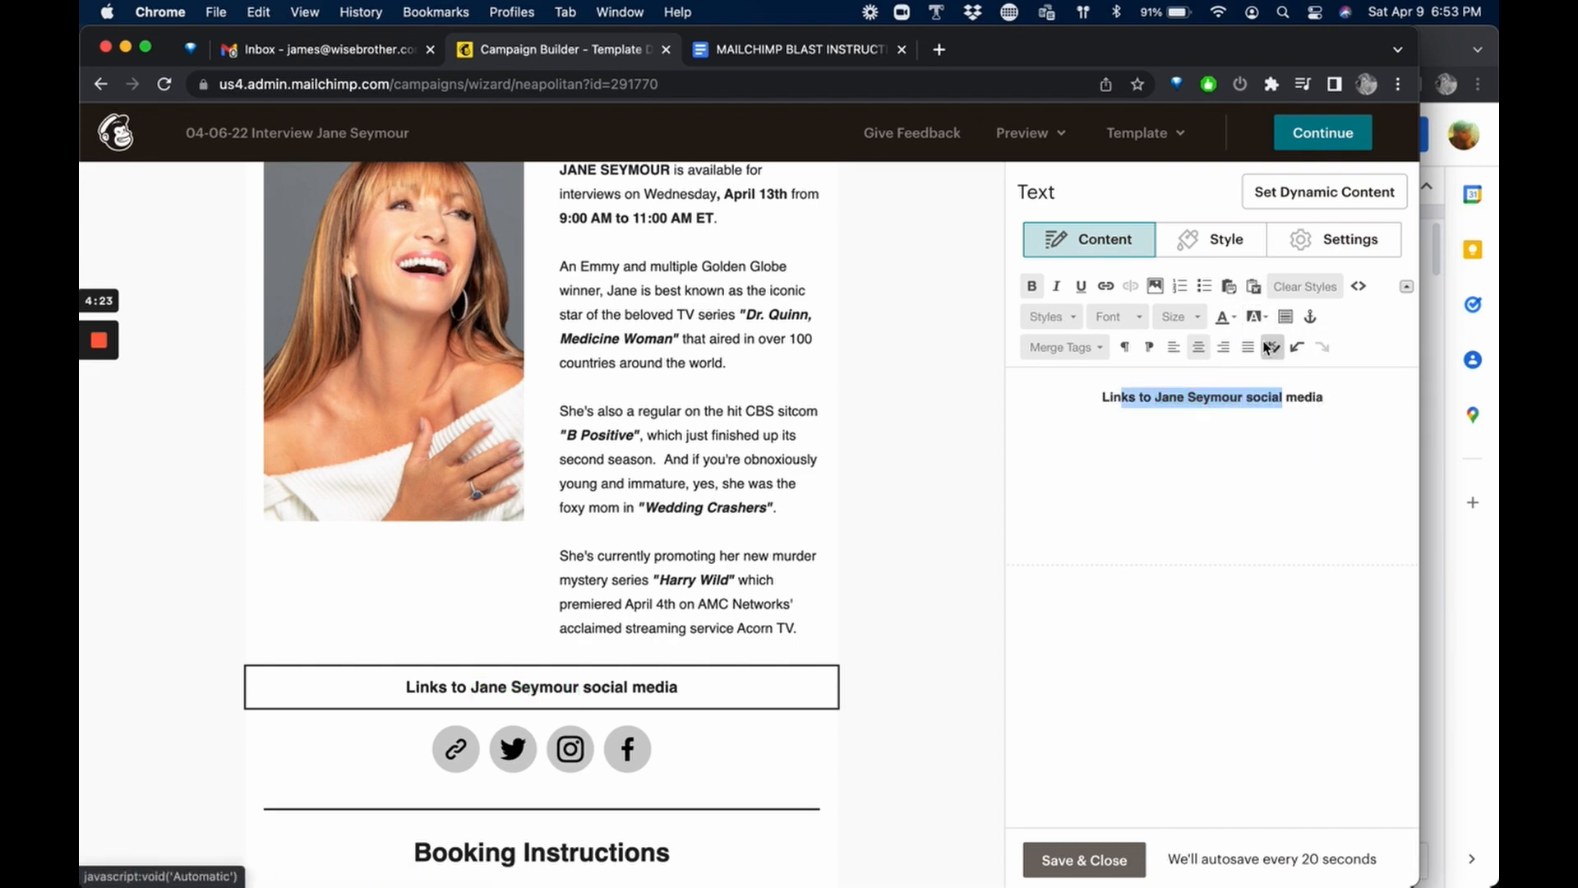
click(1081, 860)
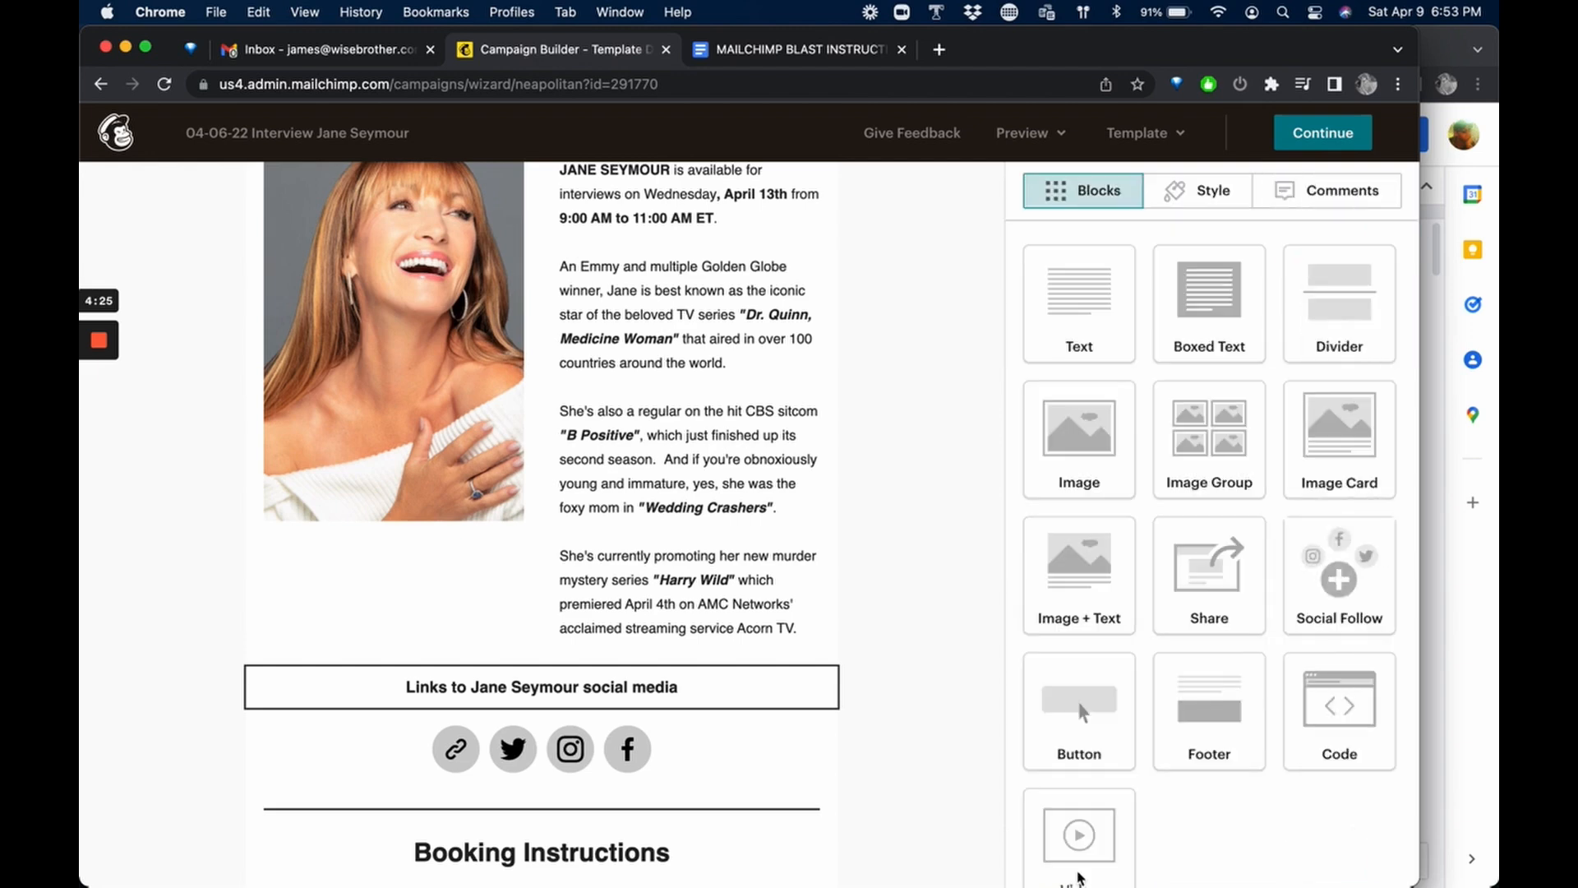
scroll(748, 635, down, 4)
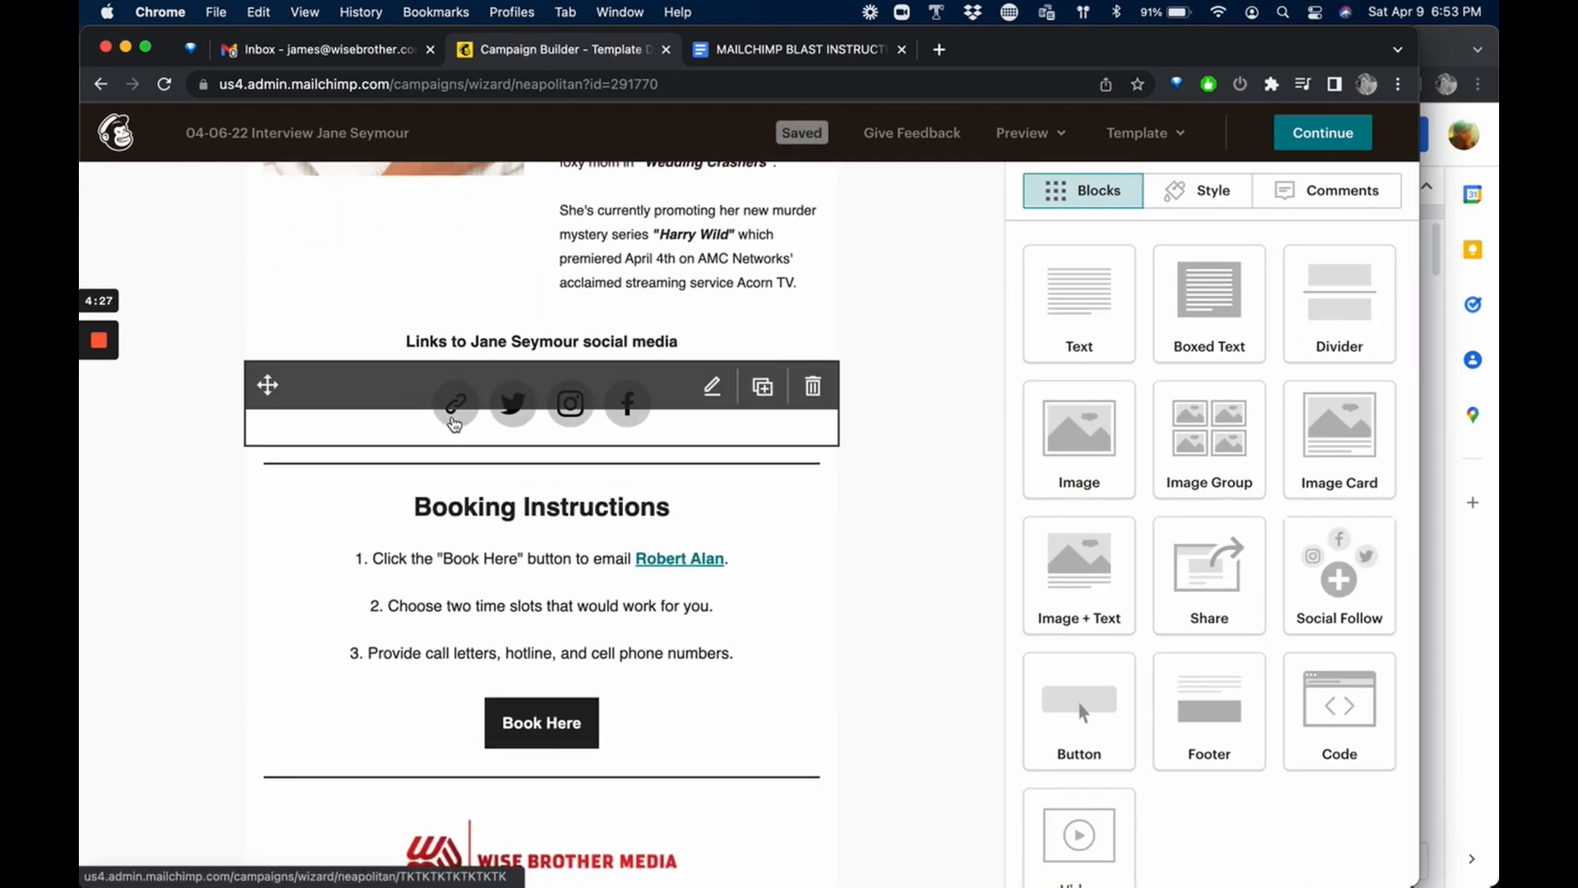
Open the social follow block, check the Website and Twitter URL fields, and remove the Instagram service.
click(454, 421)
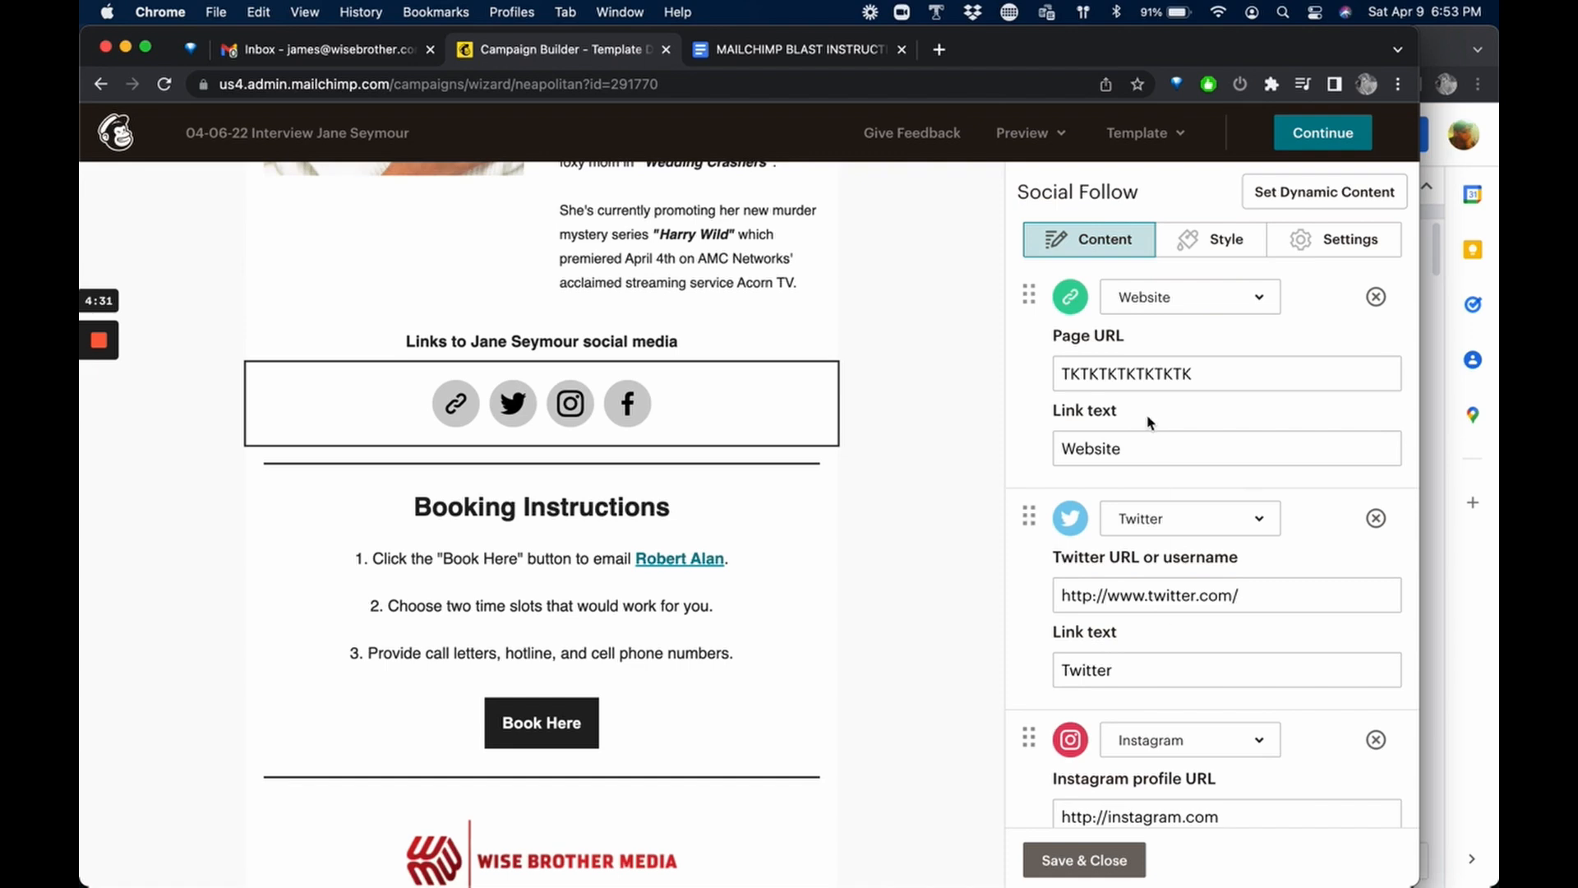
double_click(1183, 374)
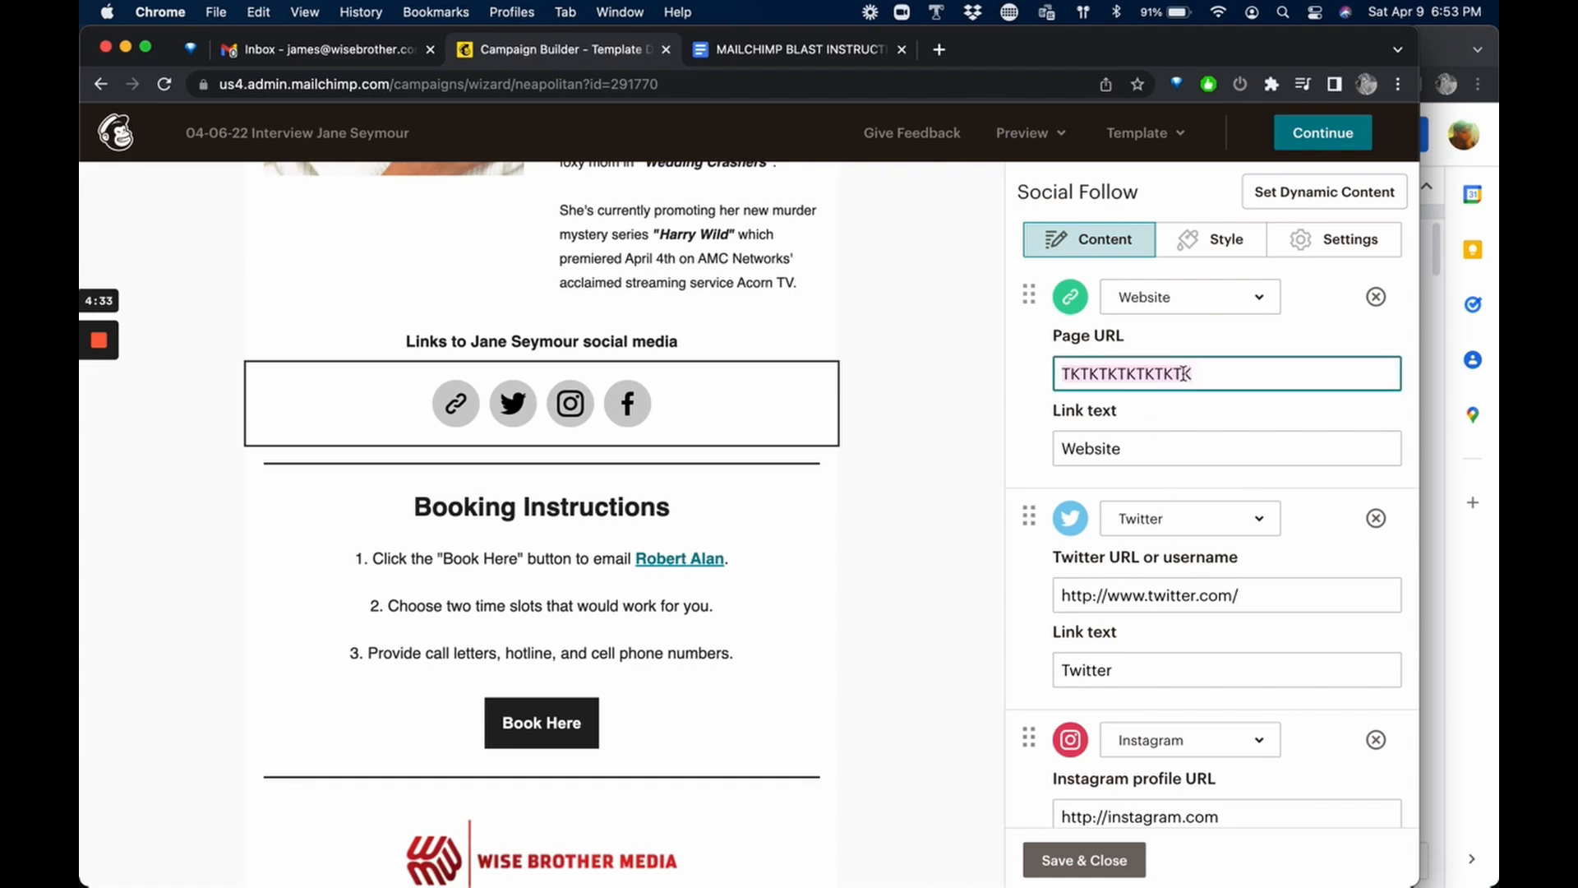
double_click(1148, 598)
scroll(1147, 599, down, 3)
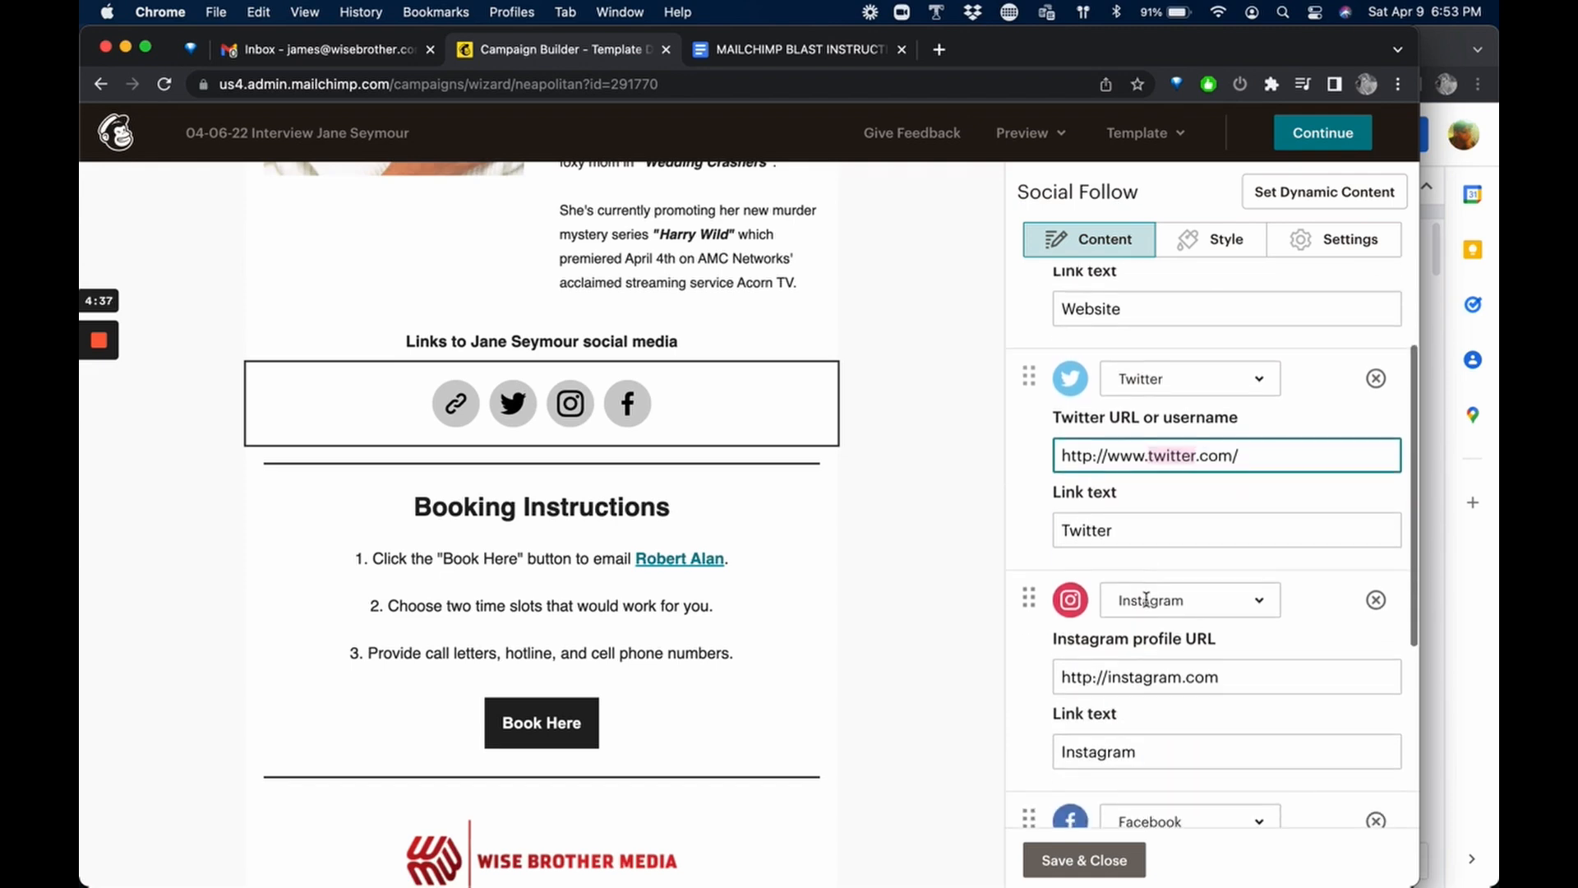
scroll(1279, 599, down, 1)
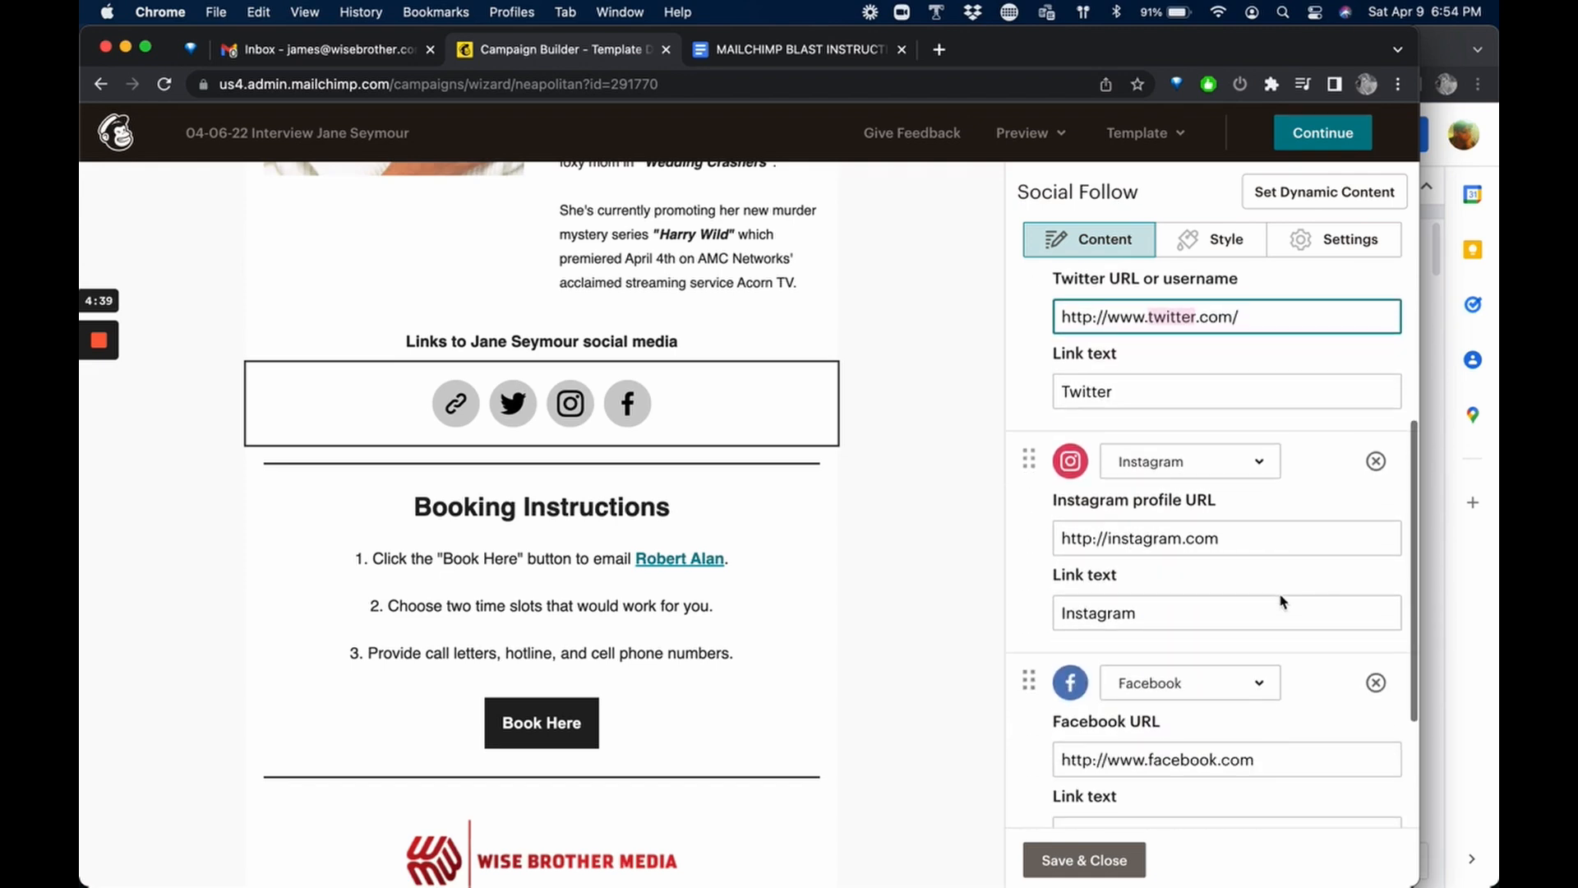
click(1376, 463)
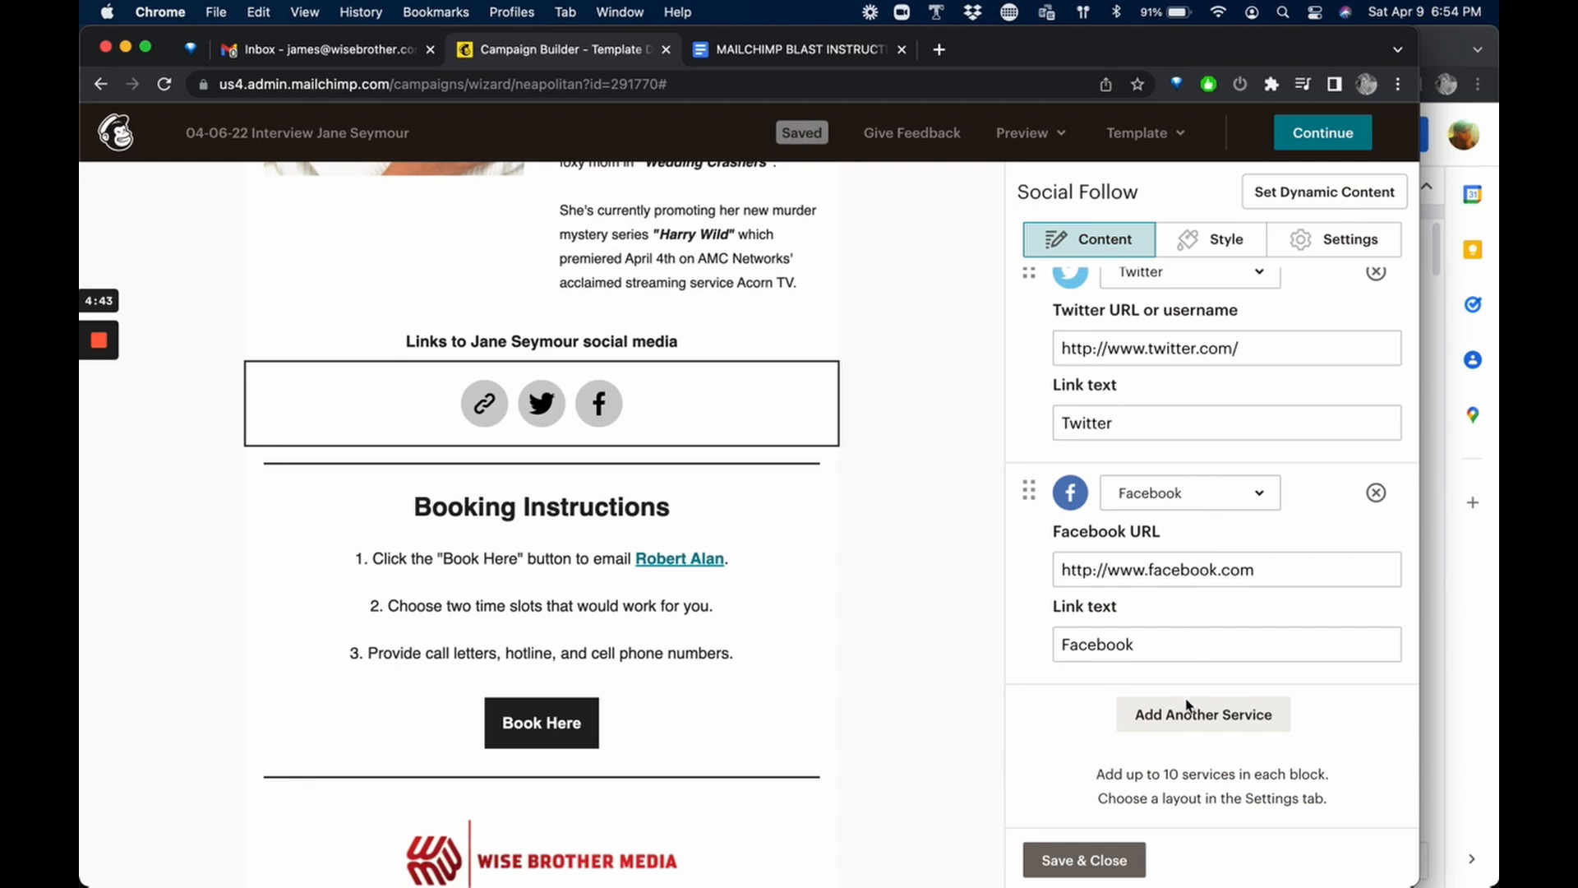
Add another service to the social follow block, set it to Instagram, and save the block.
click(1196, 723)
scroll(1196, 727, down, 1)
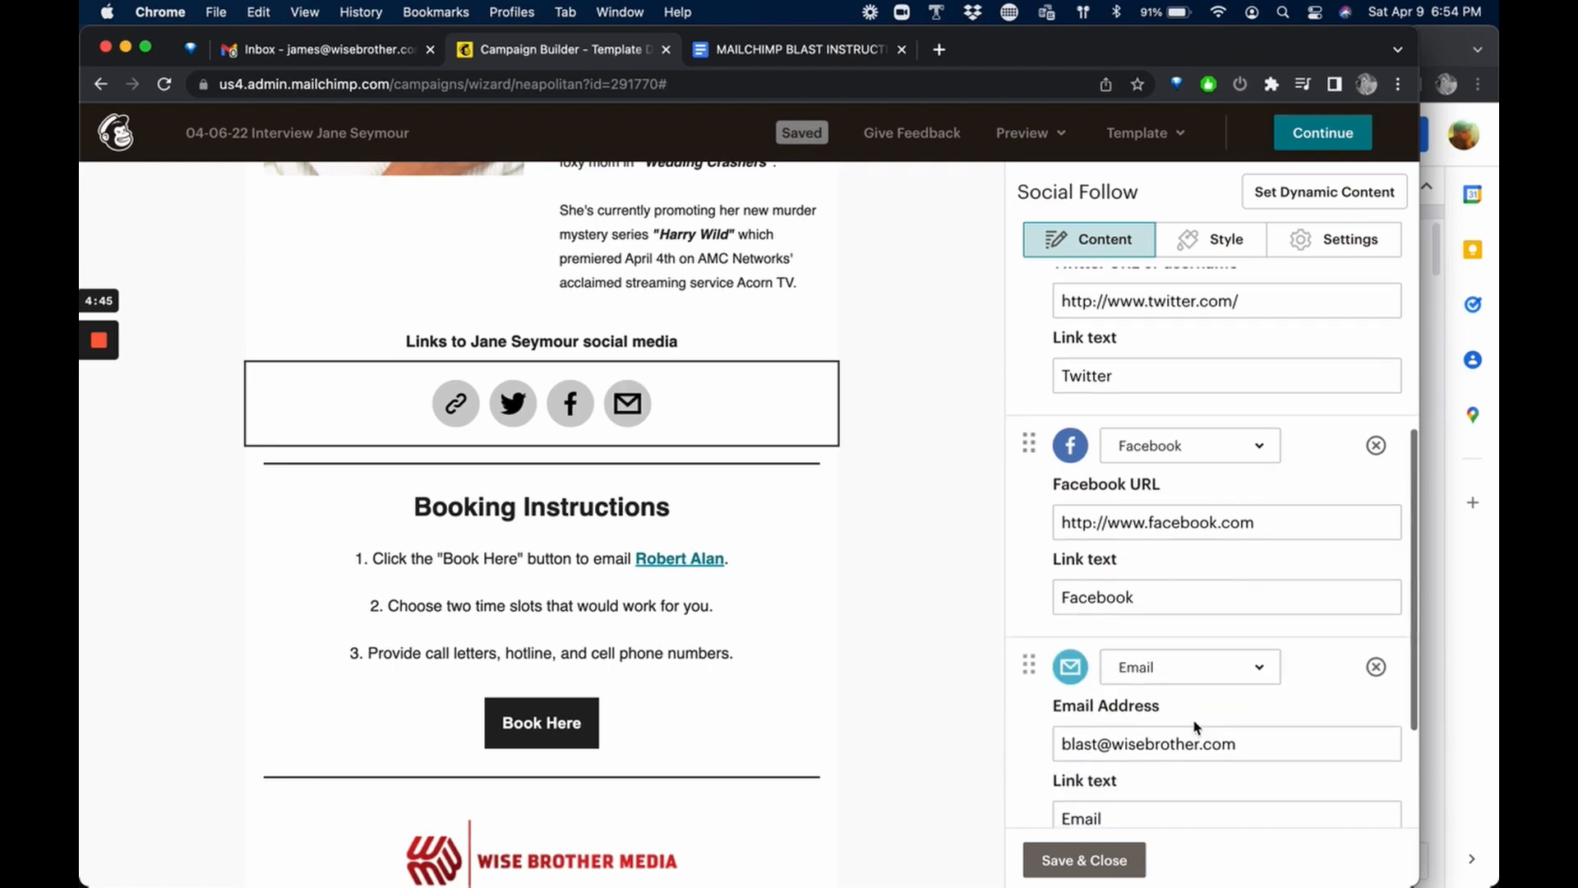
click(1208, 666)
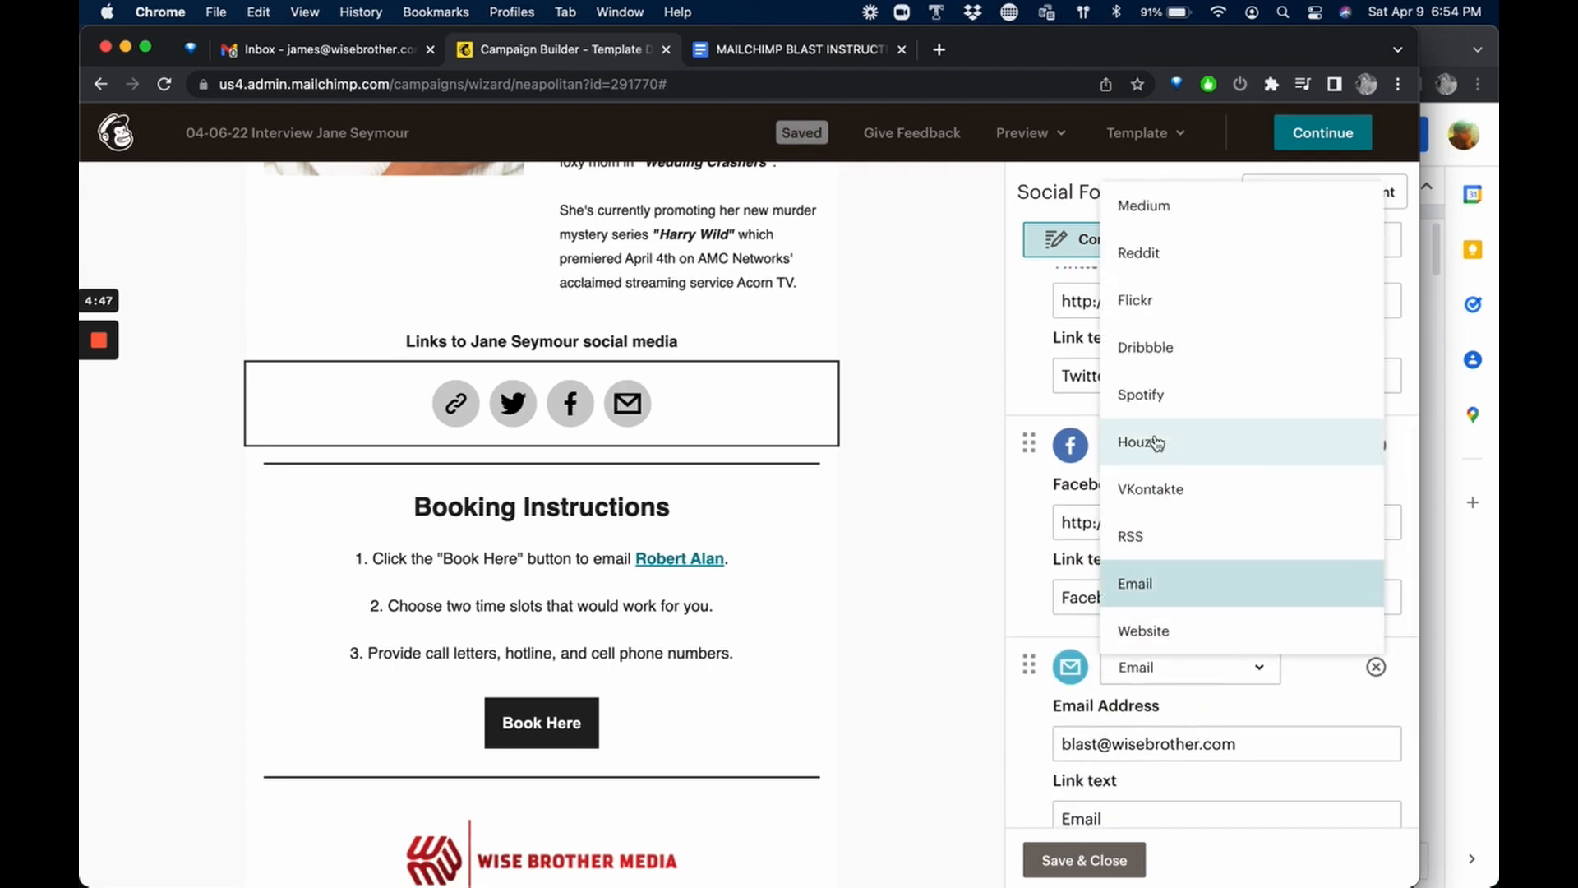
scroll(1163, 324, up, 6)
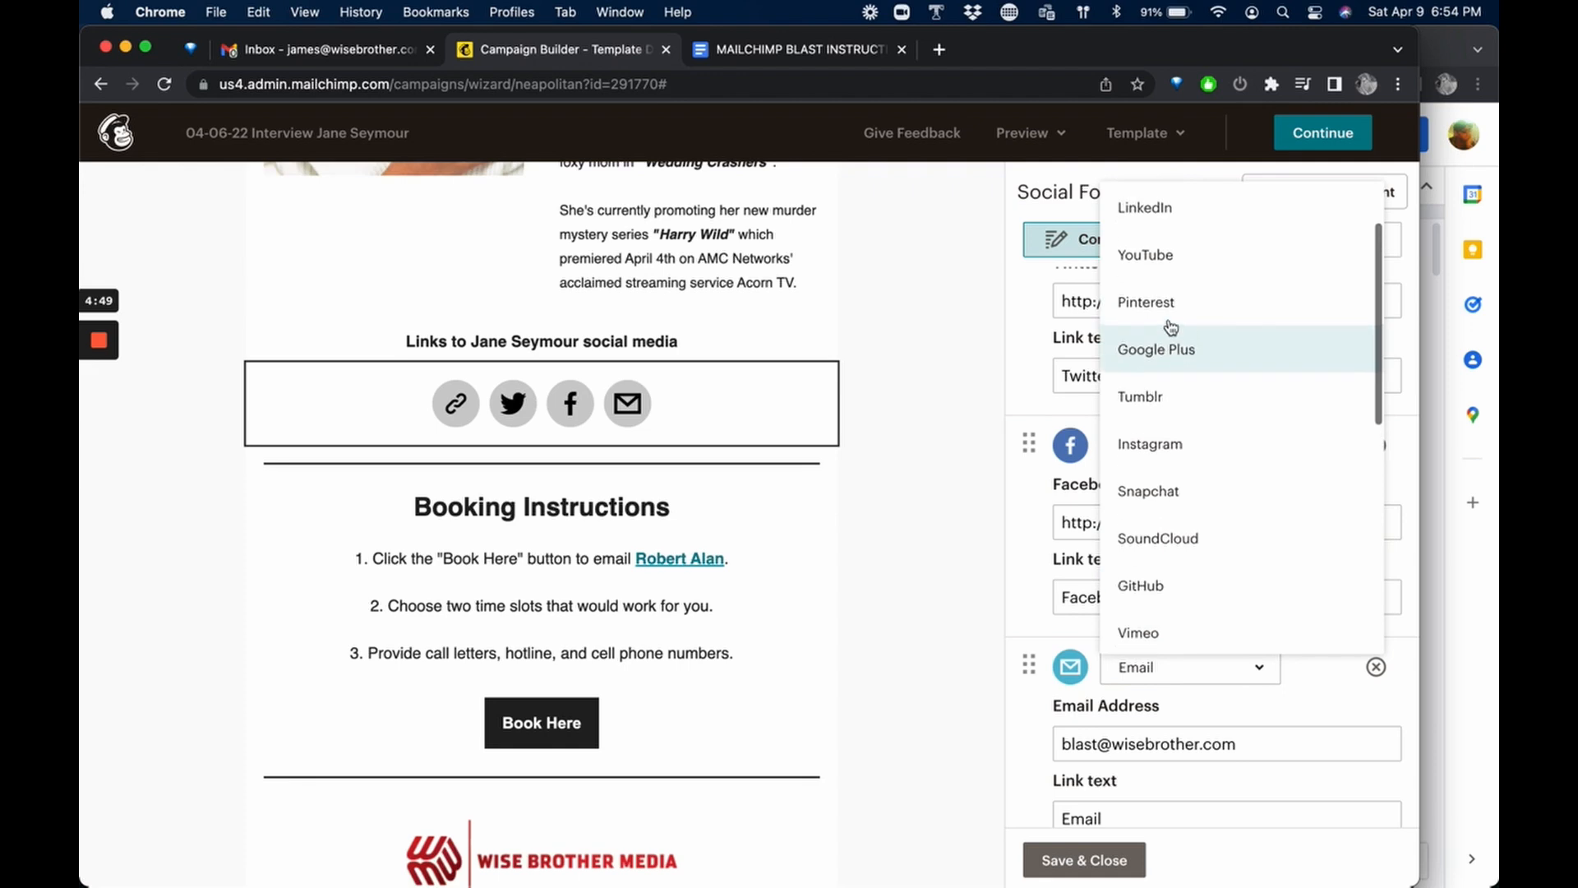
click(1163, 446)
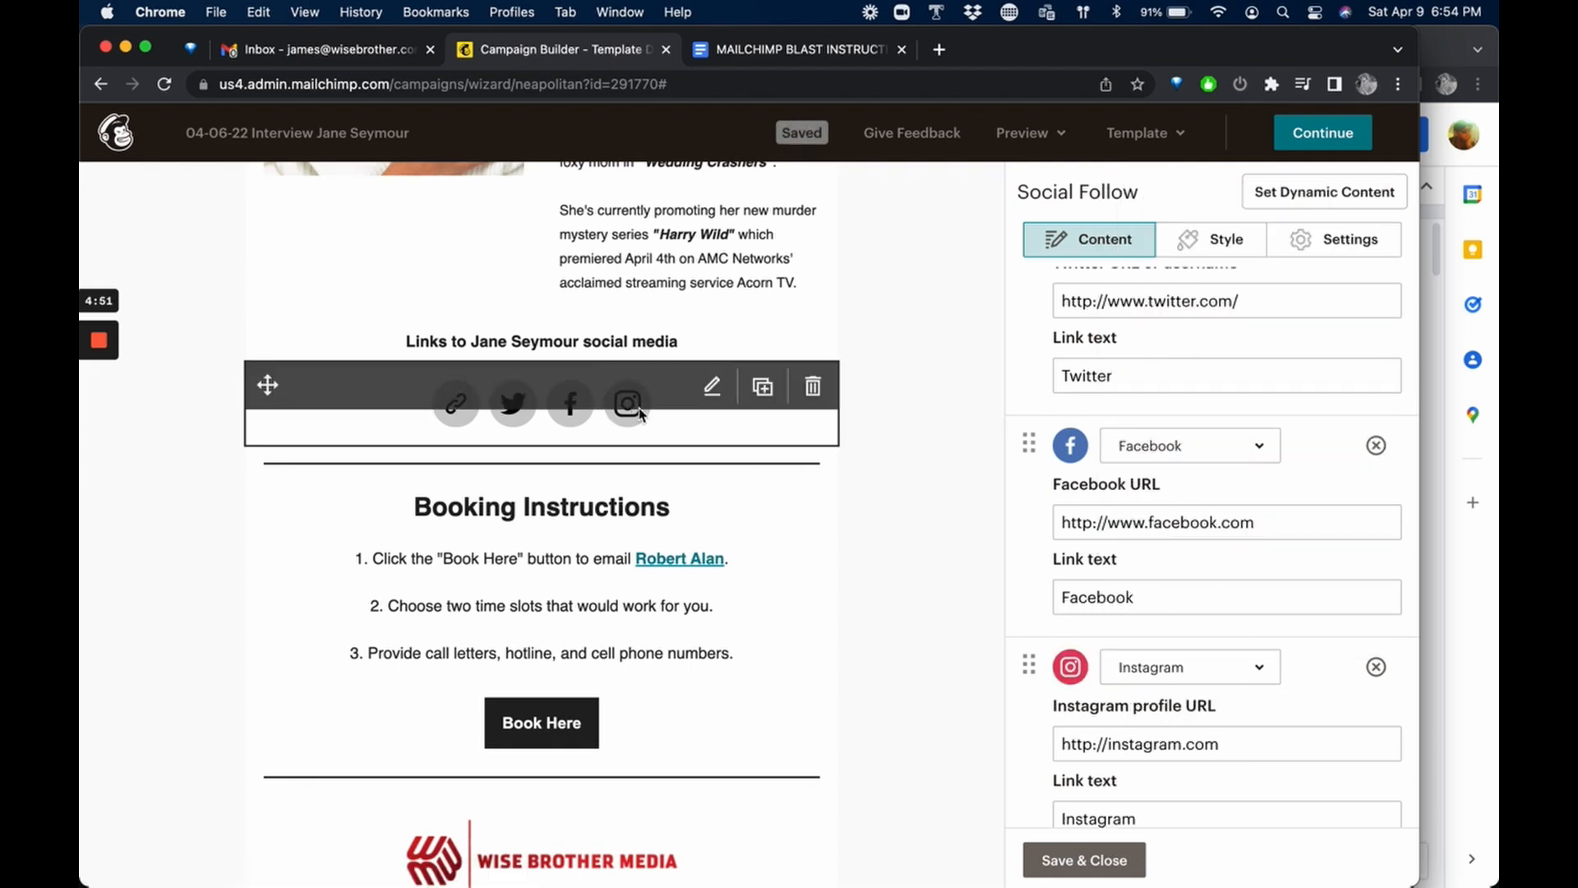
click(1056, 859)
Review the booking instructions, logo and footer of the email, and continue to the campaign overview.
scroll(924, 489, down, 1)
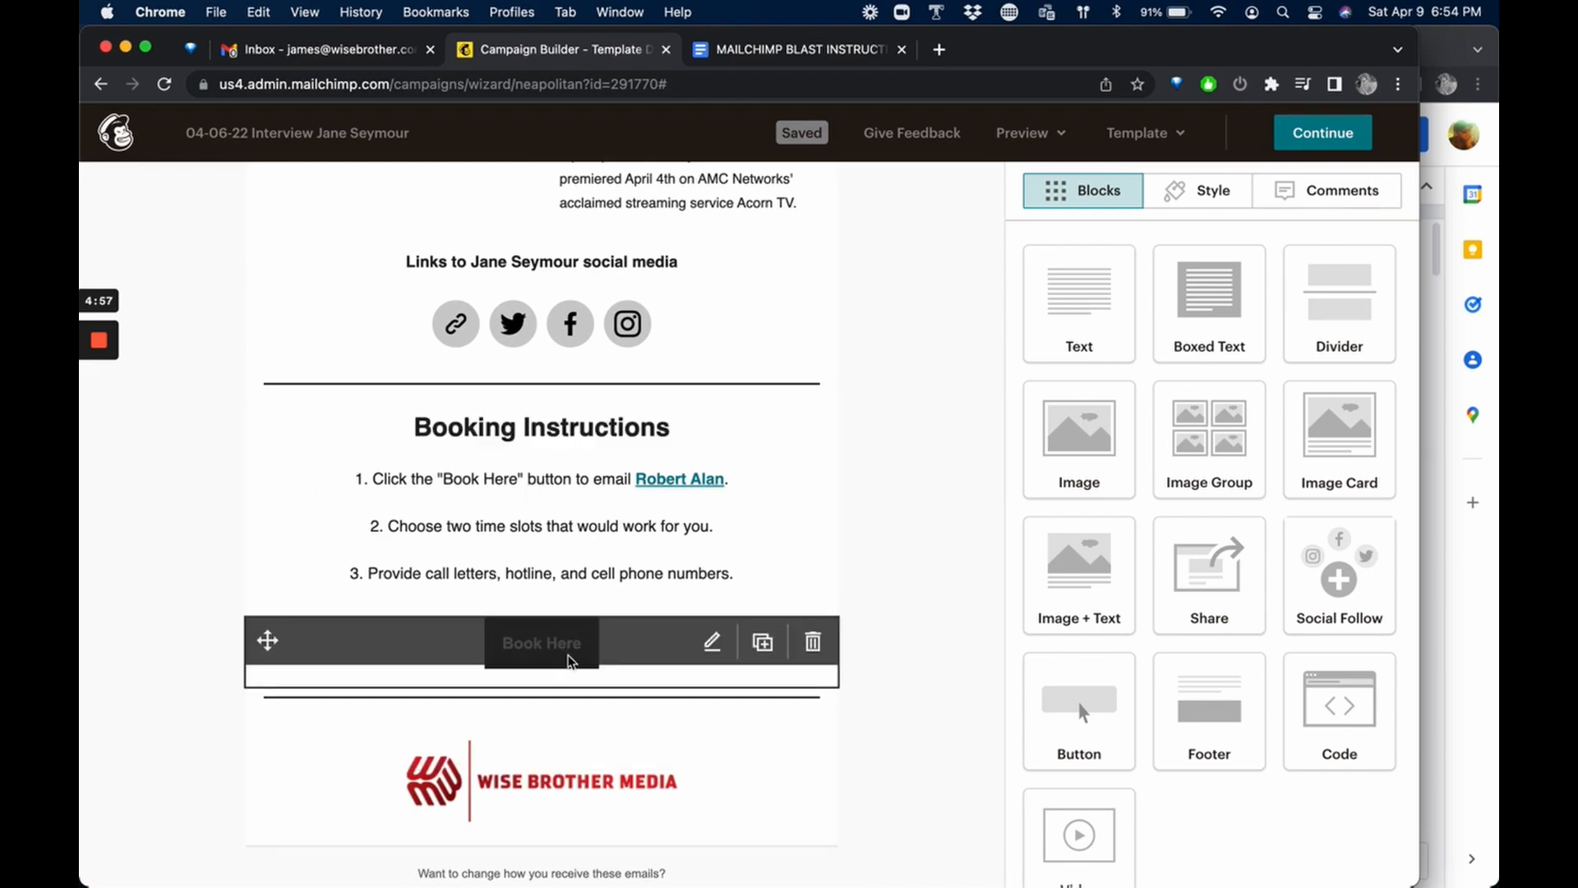
scroll(913, 597, down, 1)
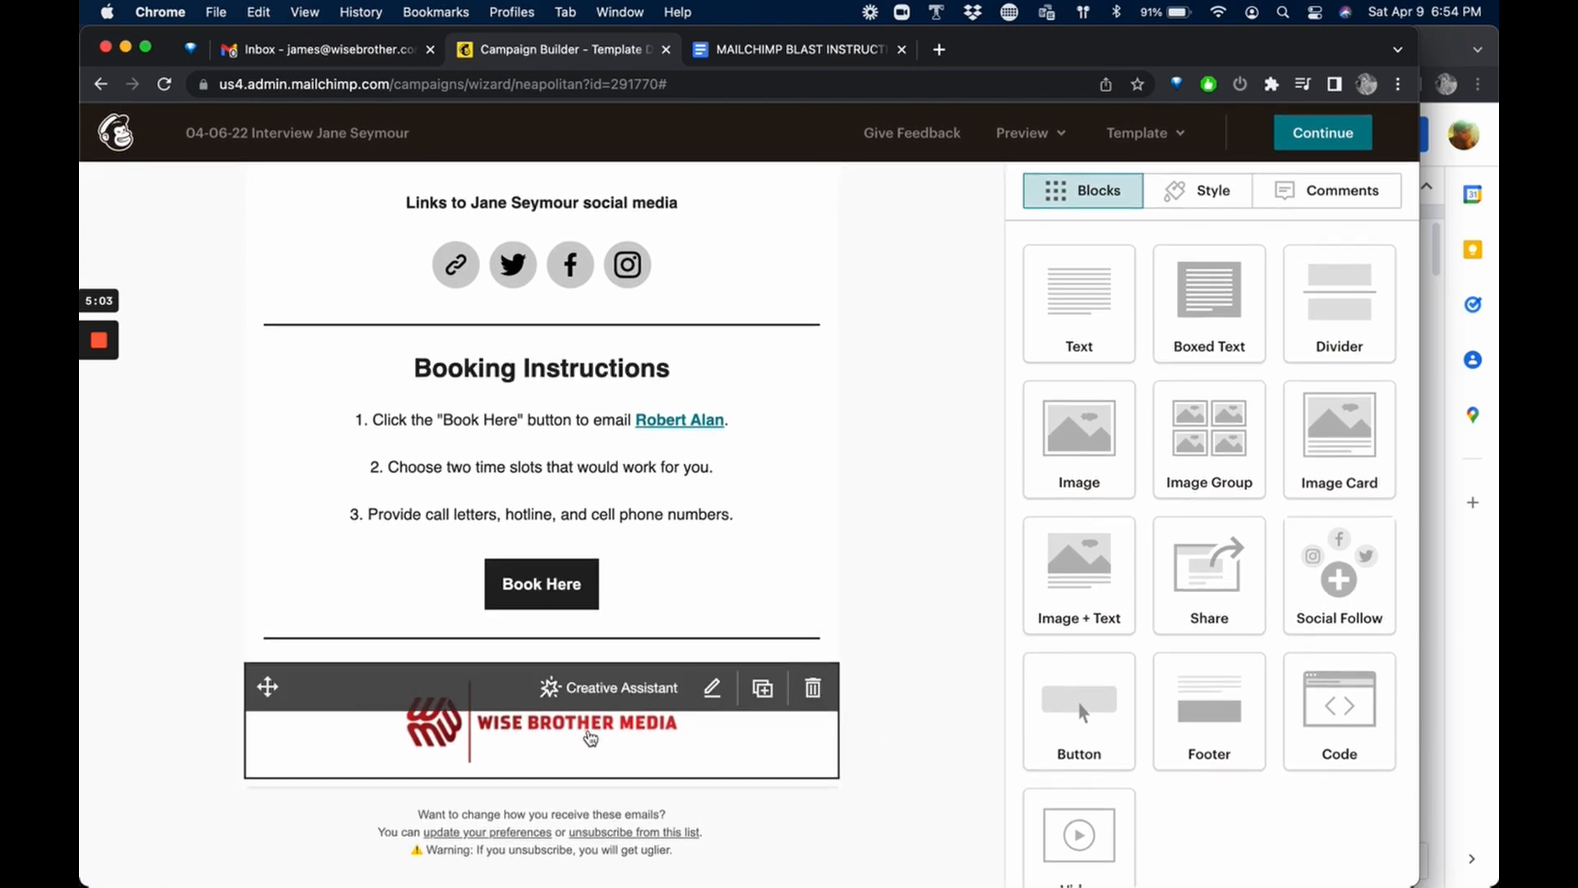
scroll(916, 656, up, 5)
scroll(918, 655, up, 5)
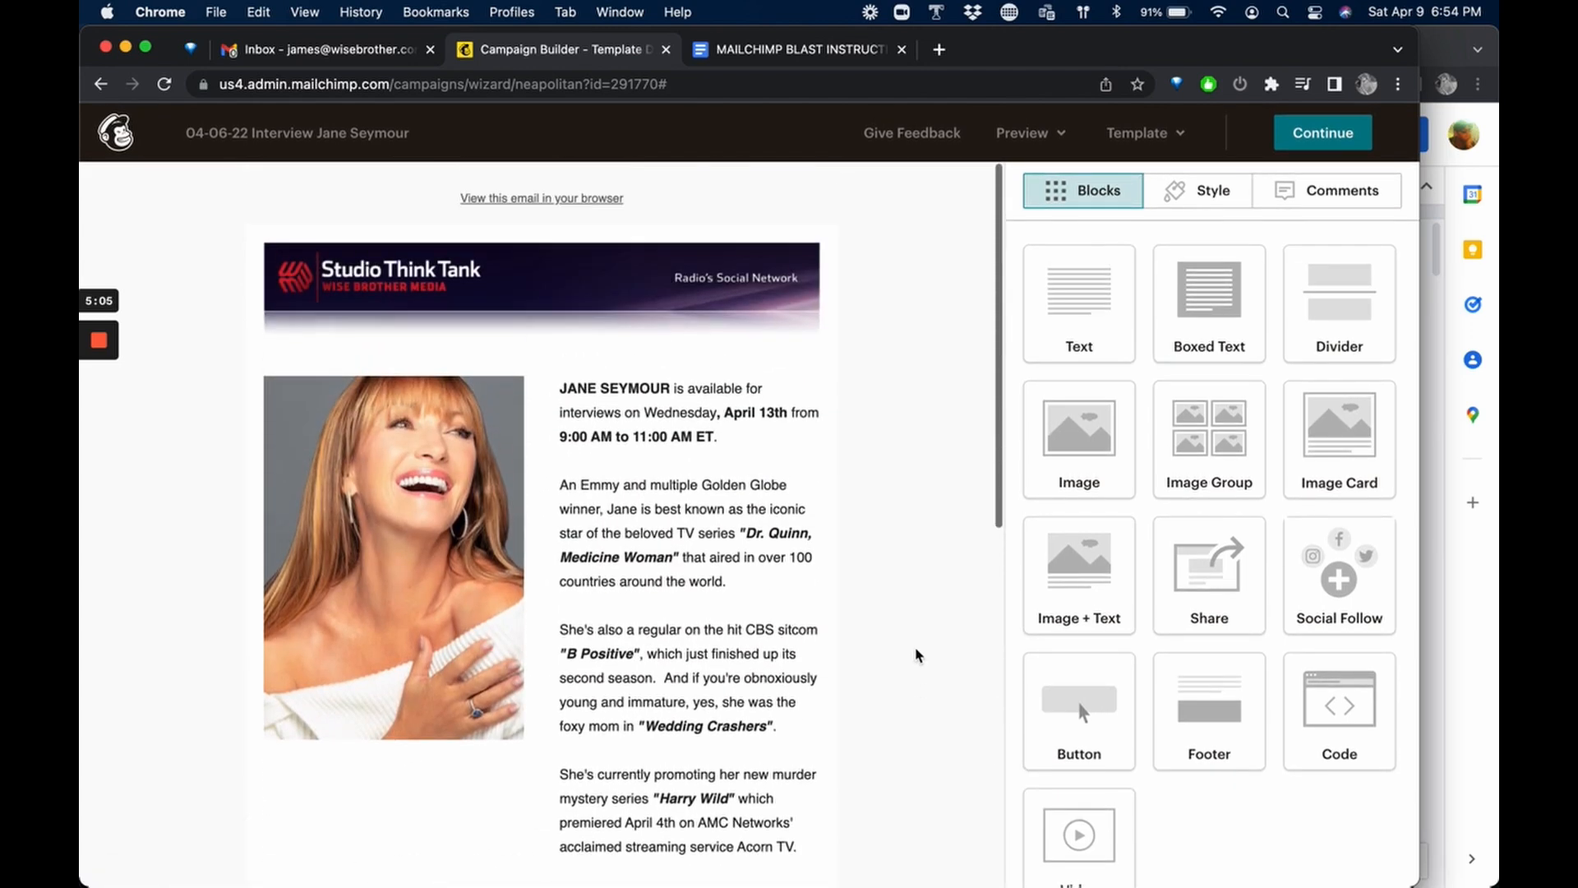
click(1319, 138)
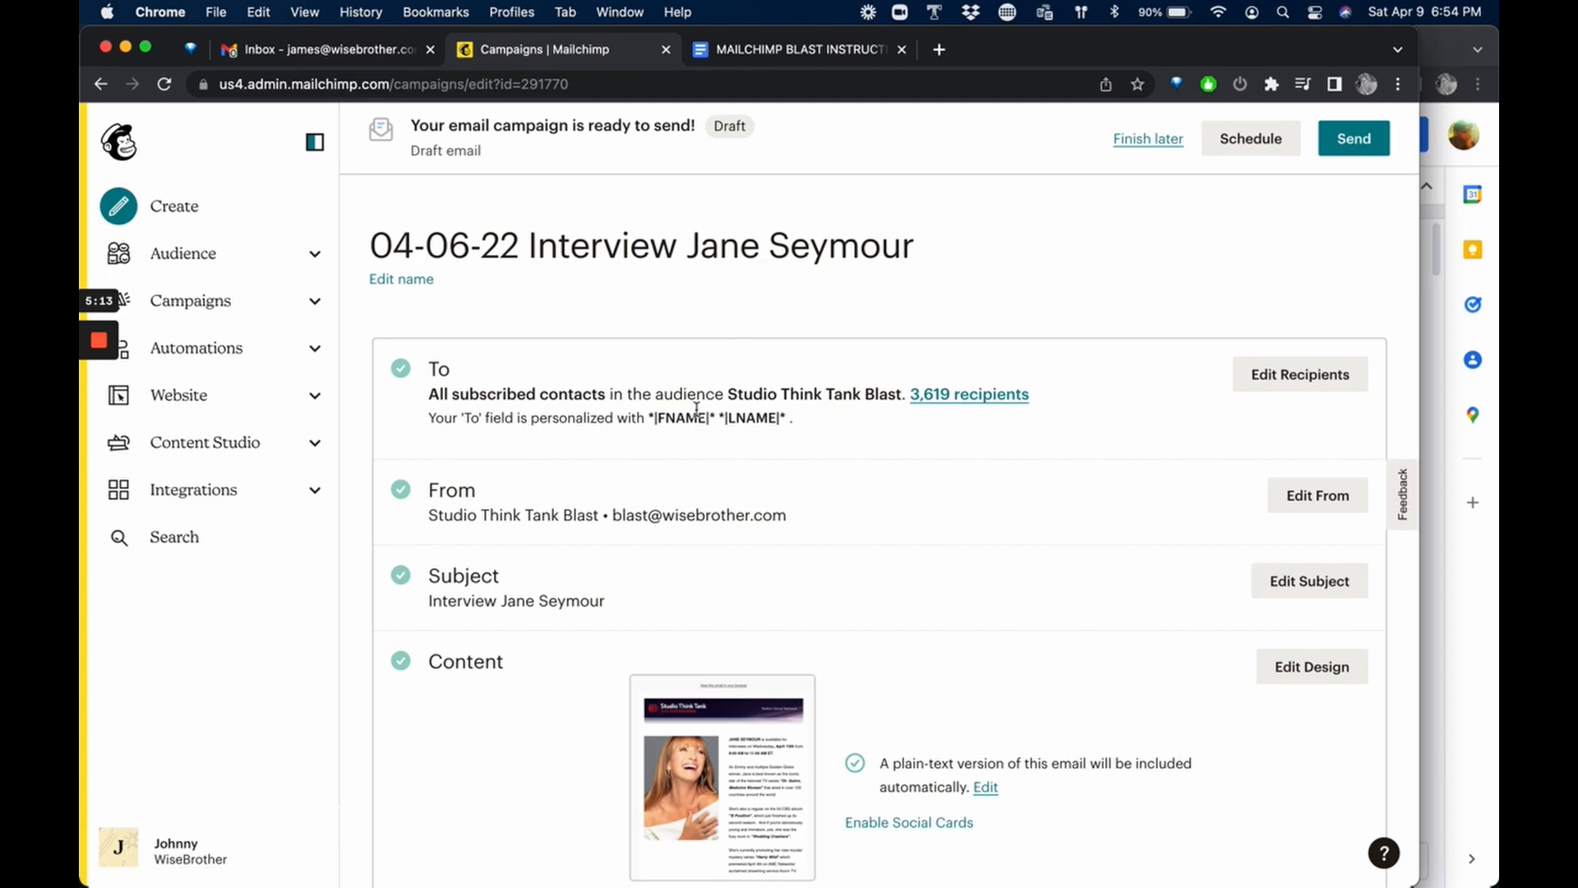
Open the test email dialog from the campaign's content section, review the full recipient list, and cancel without sending.
scroll(814, 631, down, 5)
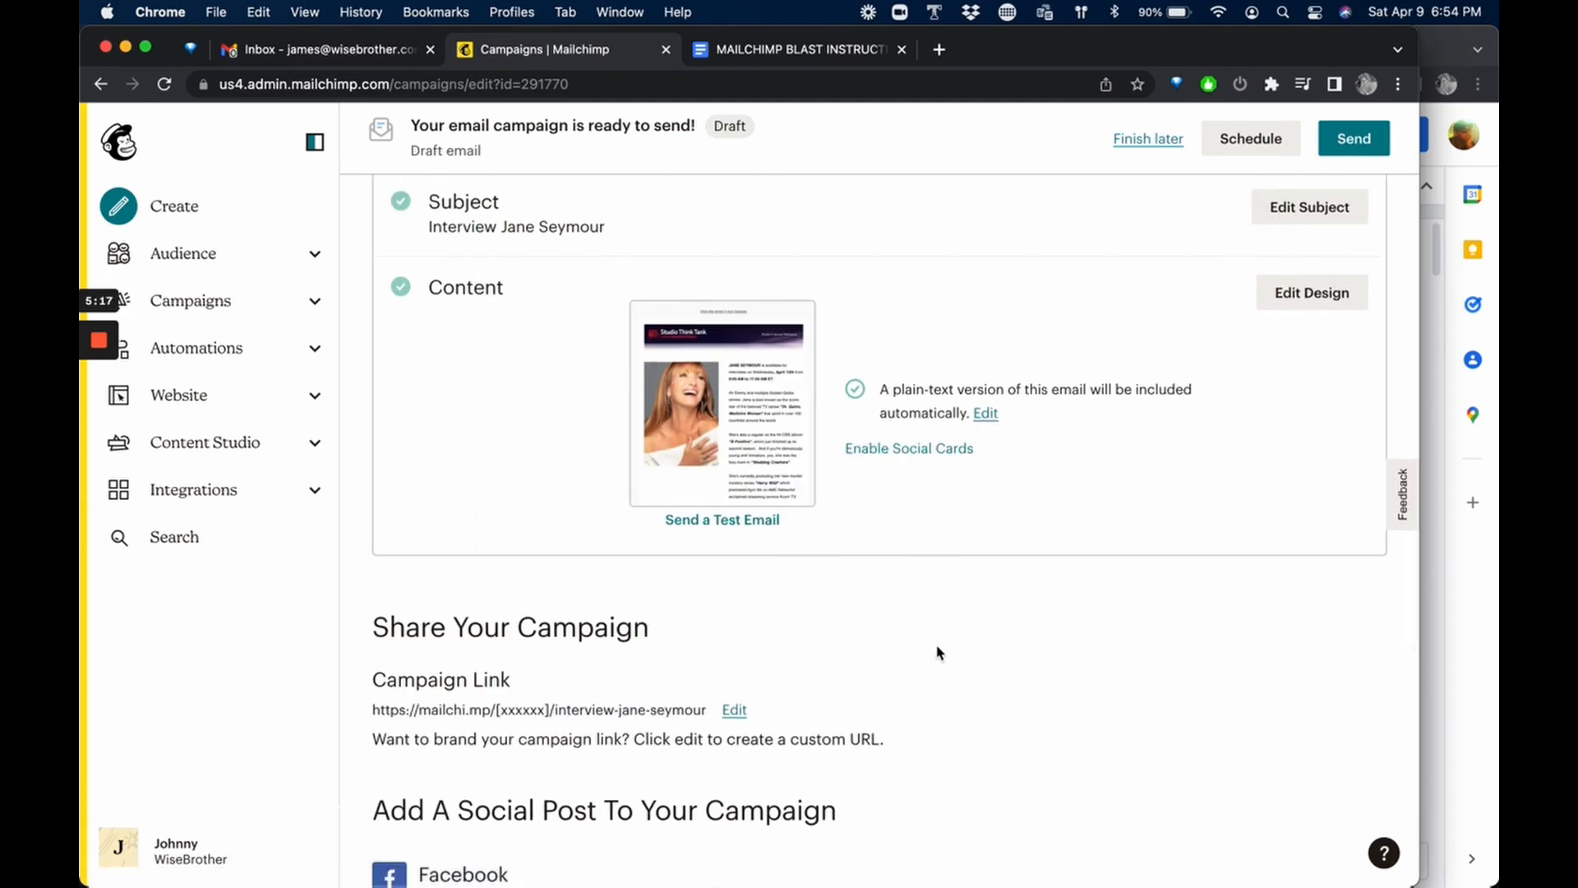
scroll(822, 699, up, 2)
click(723, 696)
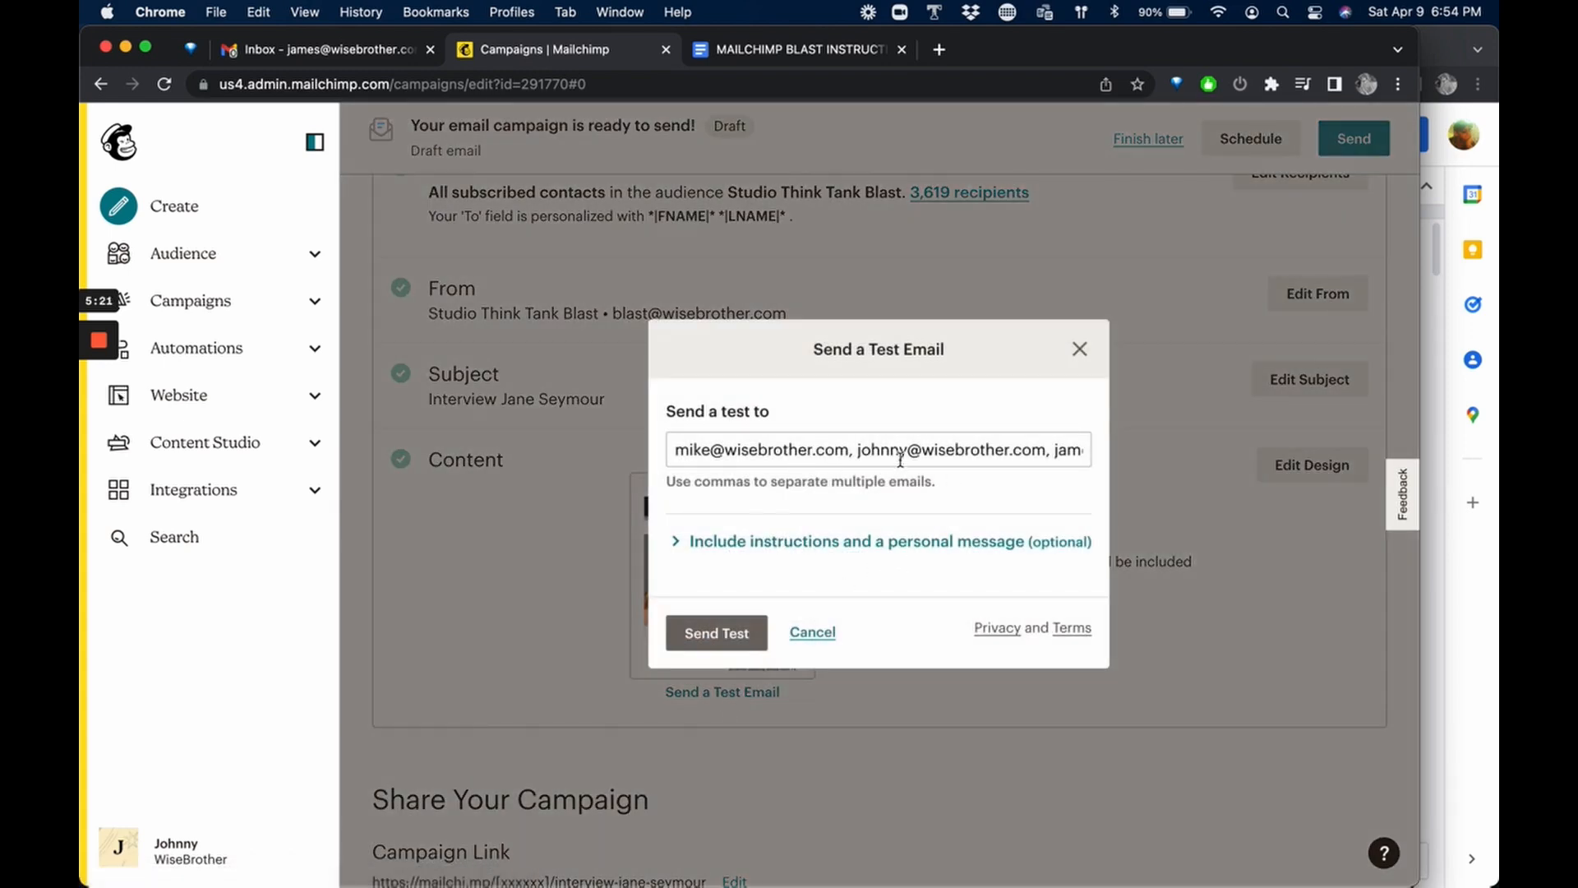
scroll(866, 453, right, 2)
scroll(866, 453, left, 2)
scroll(725, 453, right, 5)
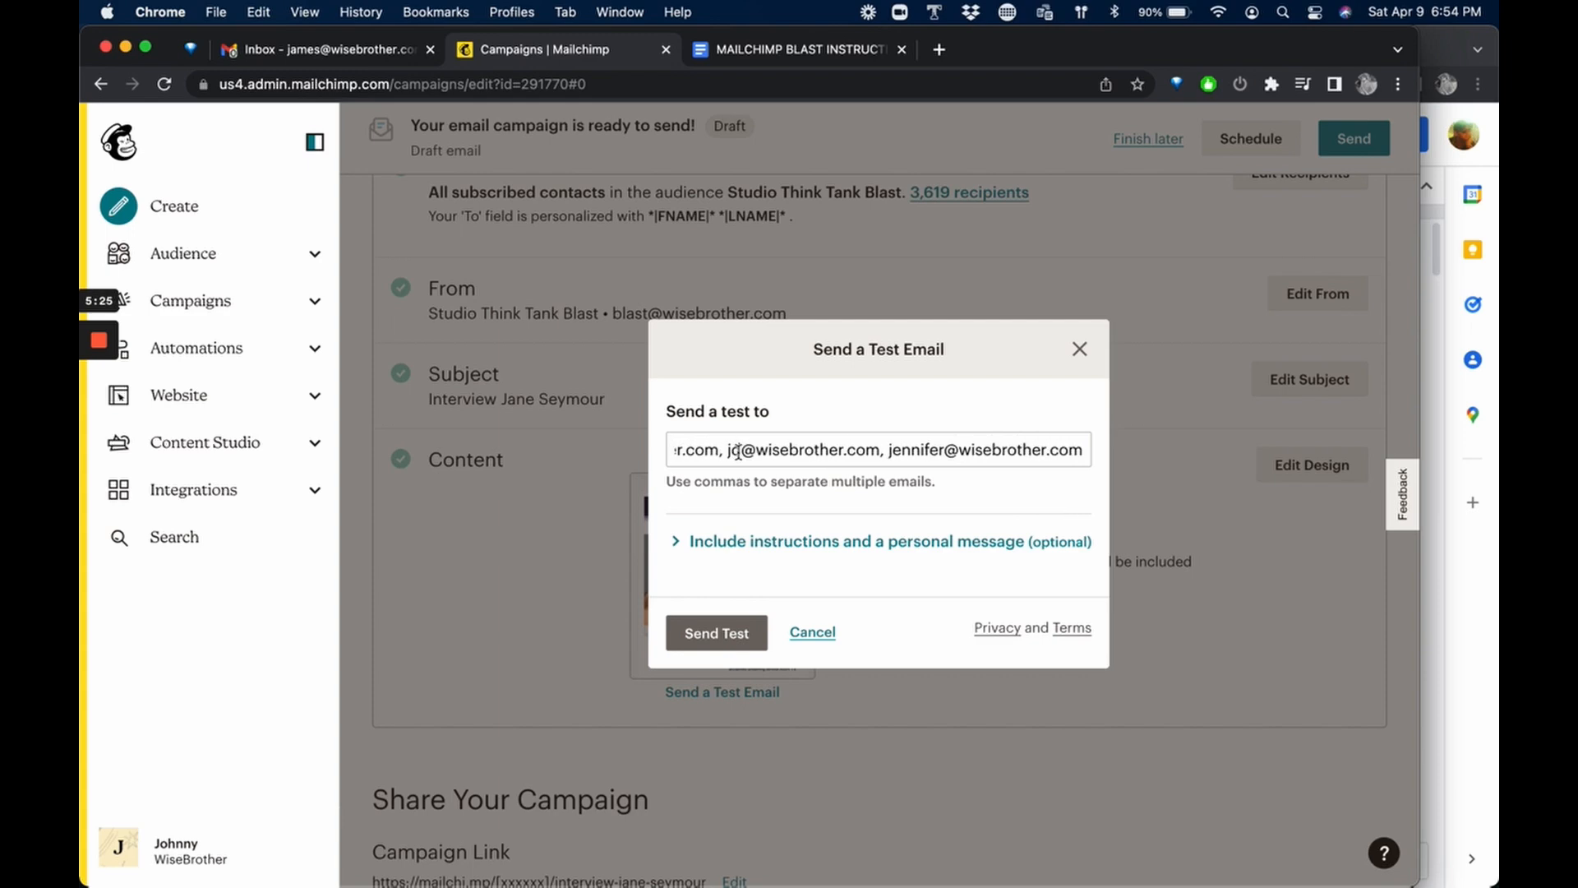
scroll(986, 454, left, 5)
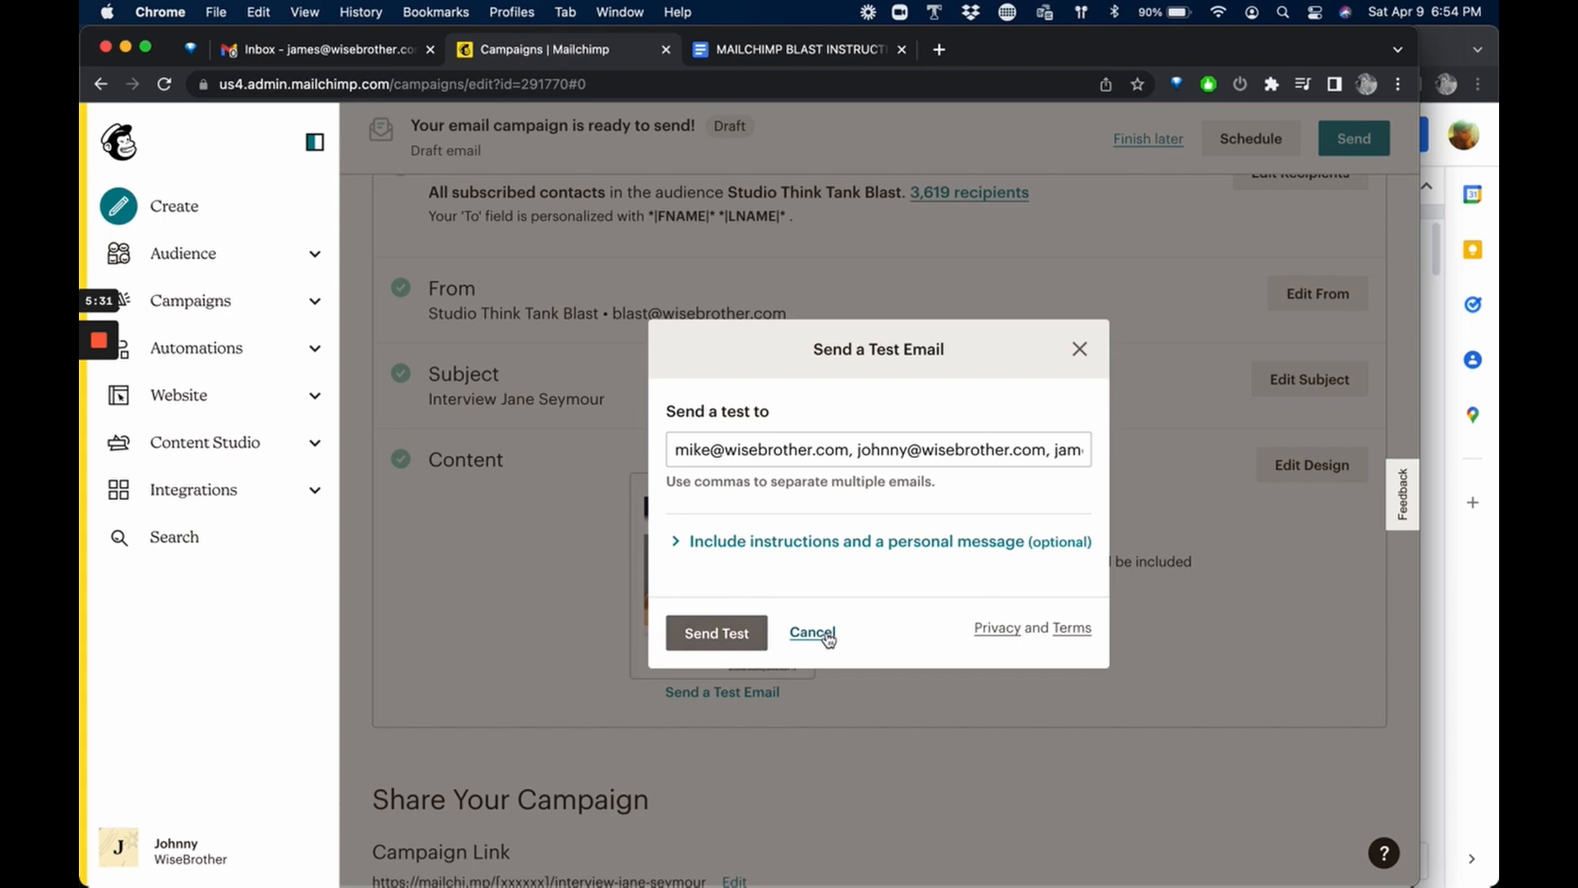
click(826, 633)
Open the campaign's scheduling settings to review the delivery date and time options, and close them without scheduling.
scroll(1103, 649, up, 5)
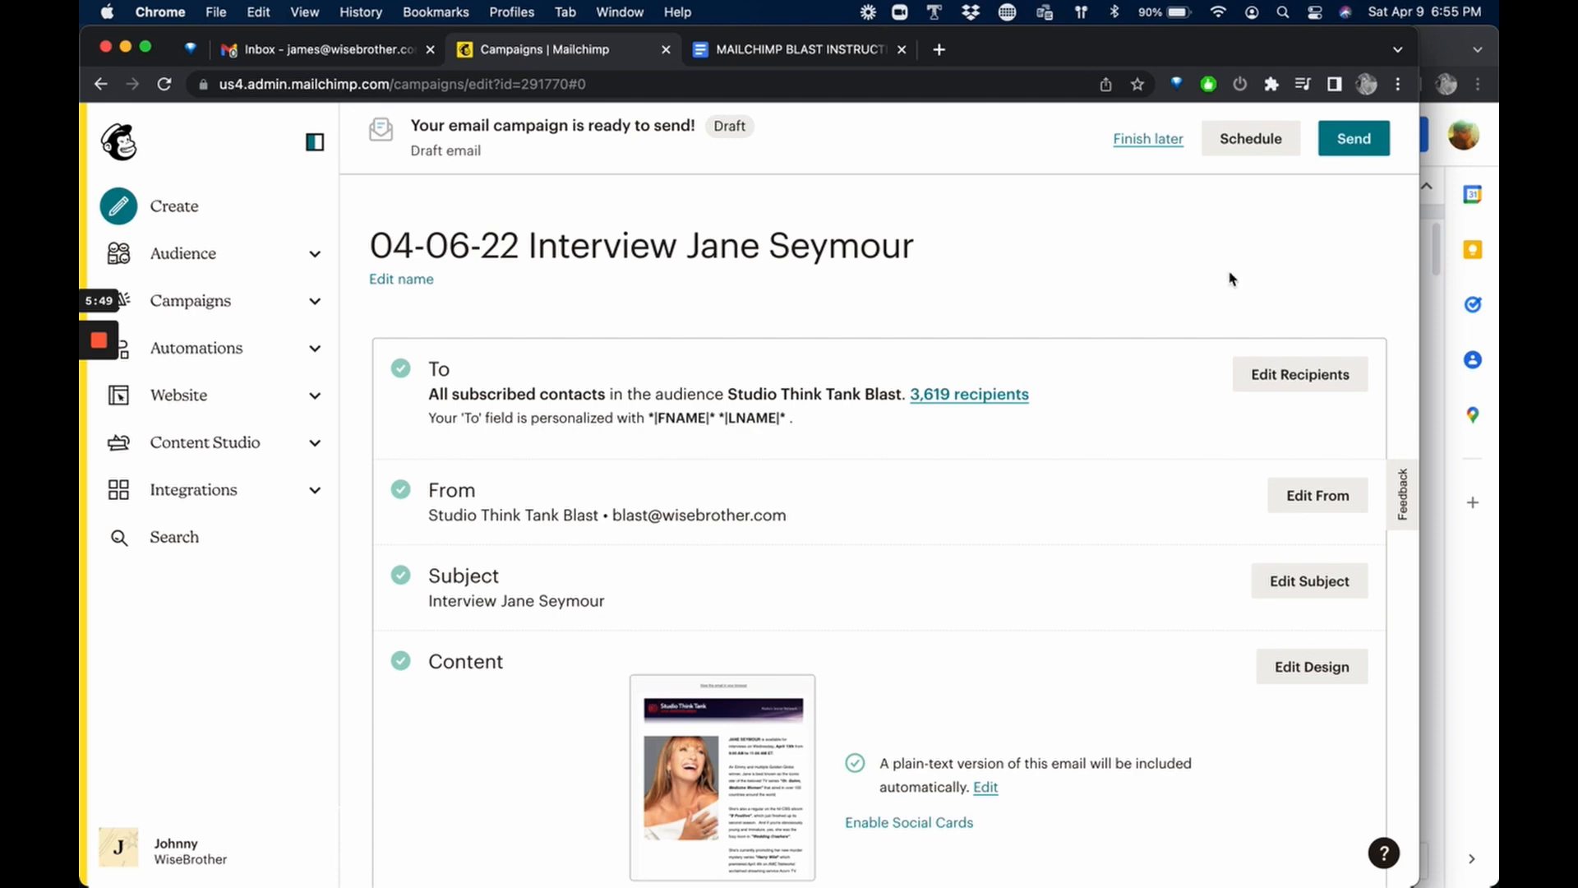
click(1251, 142)
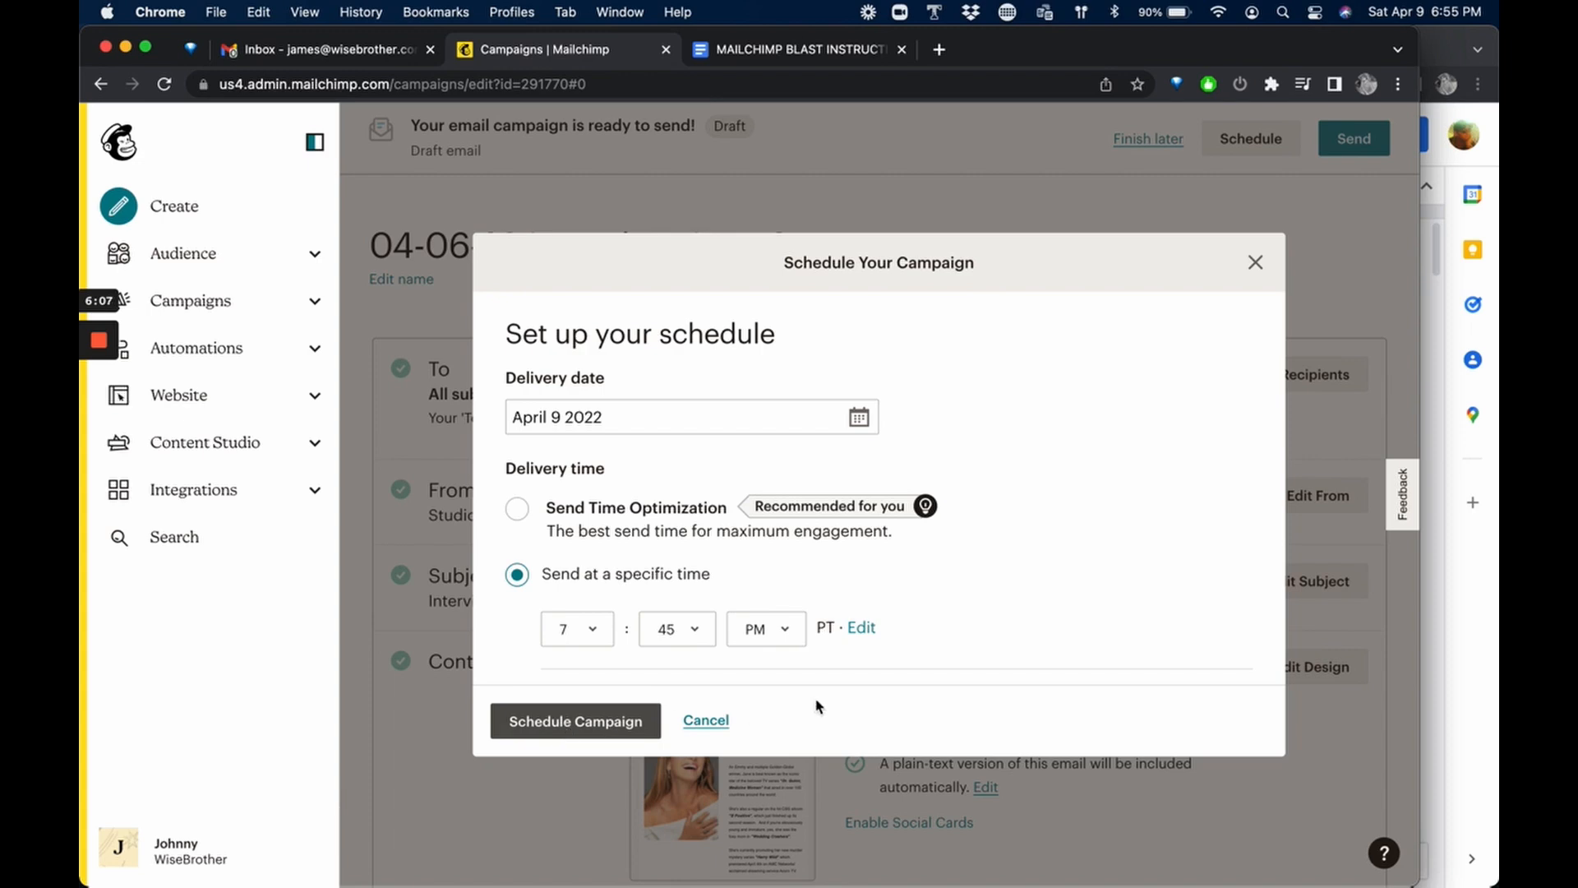
click(1255, 264)
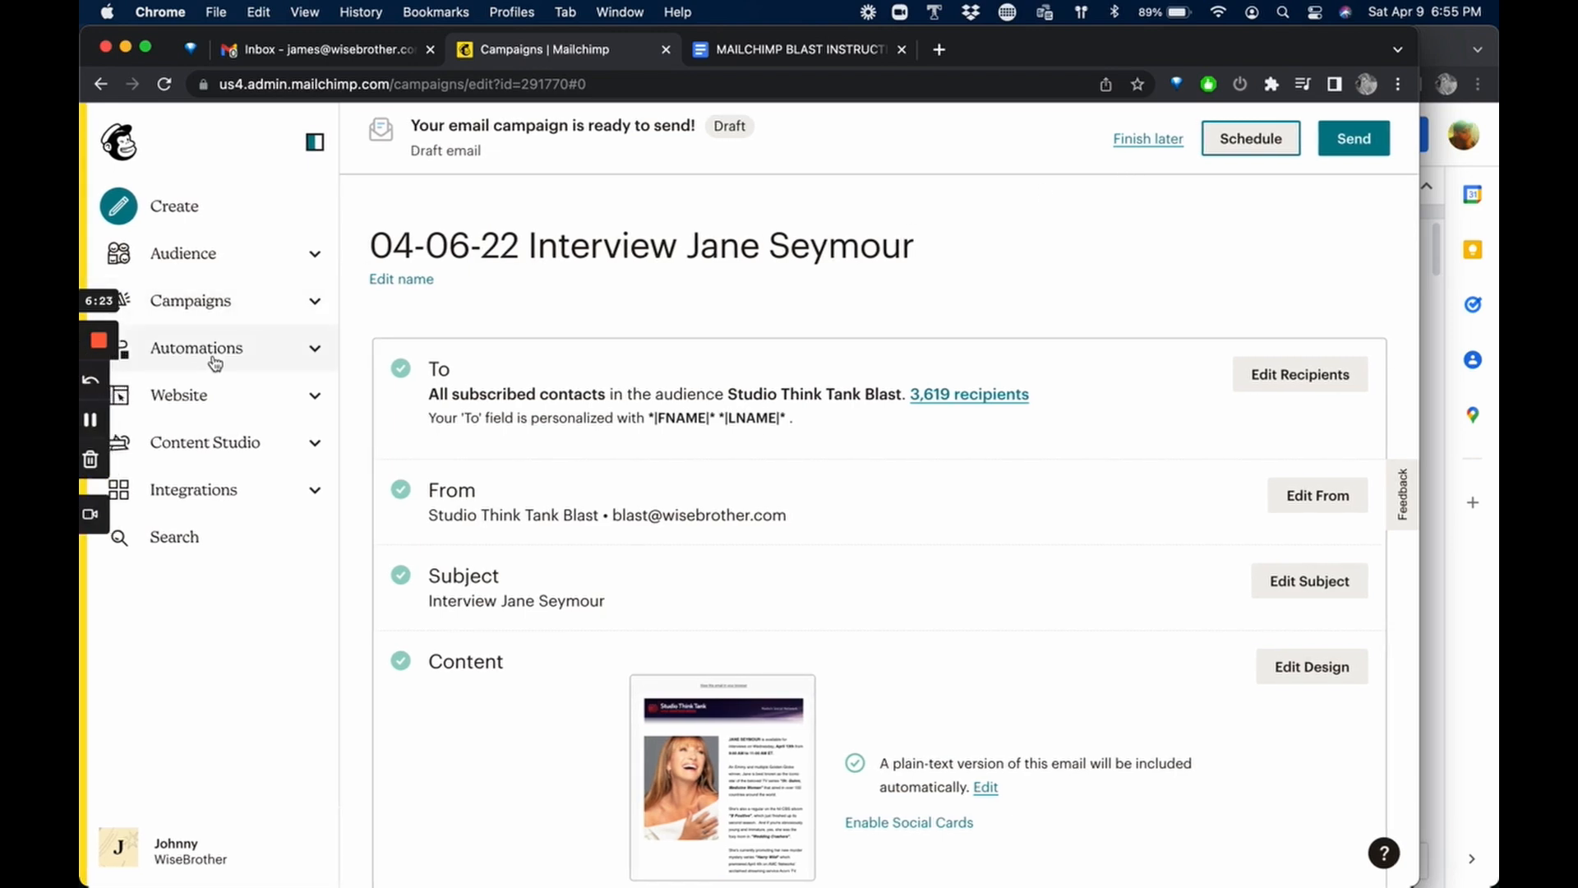
Go to the list of all campaigns and replicate the sent campaign "04-06-22 Interview Jane Seymour".
click(195, 302)
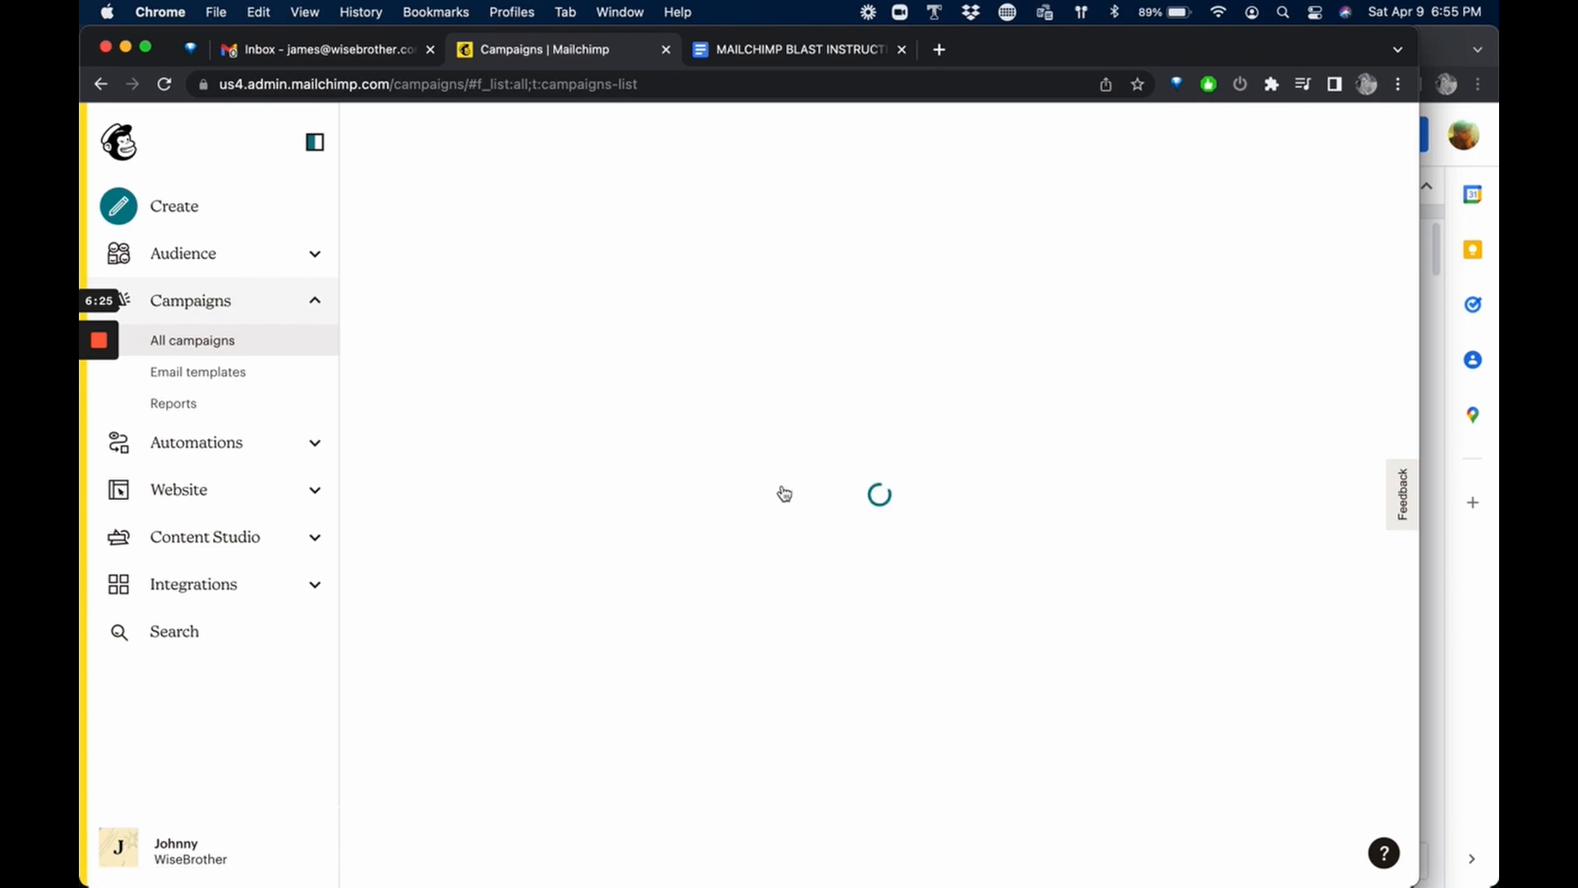
scroll(783, 503, down, 3)
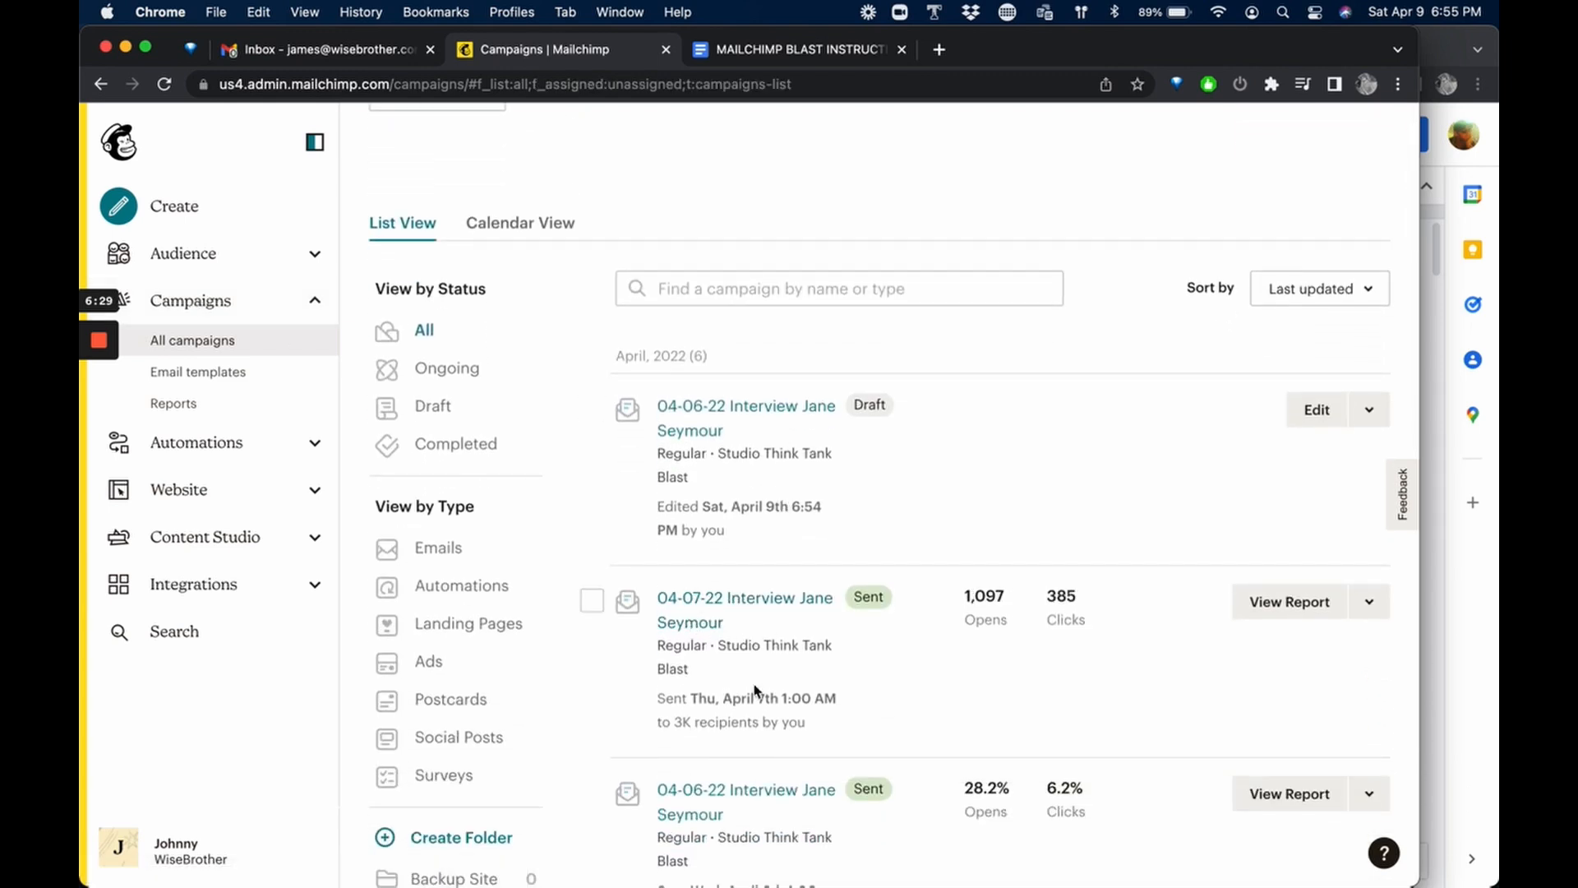
scroll(768, 699, down, 2)
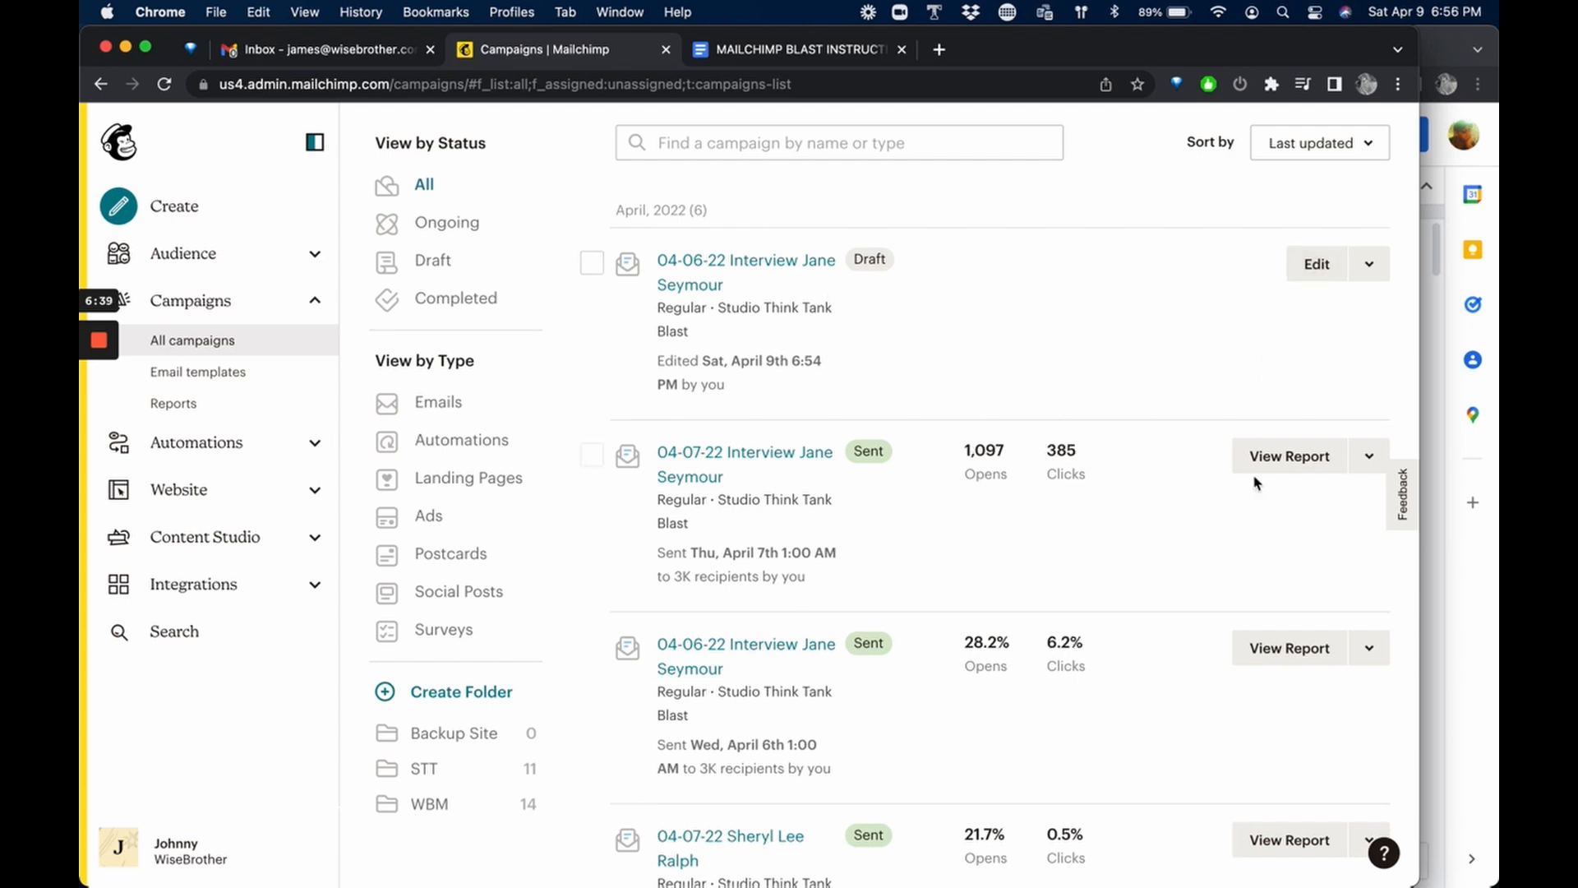
click(1373, 648)
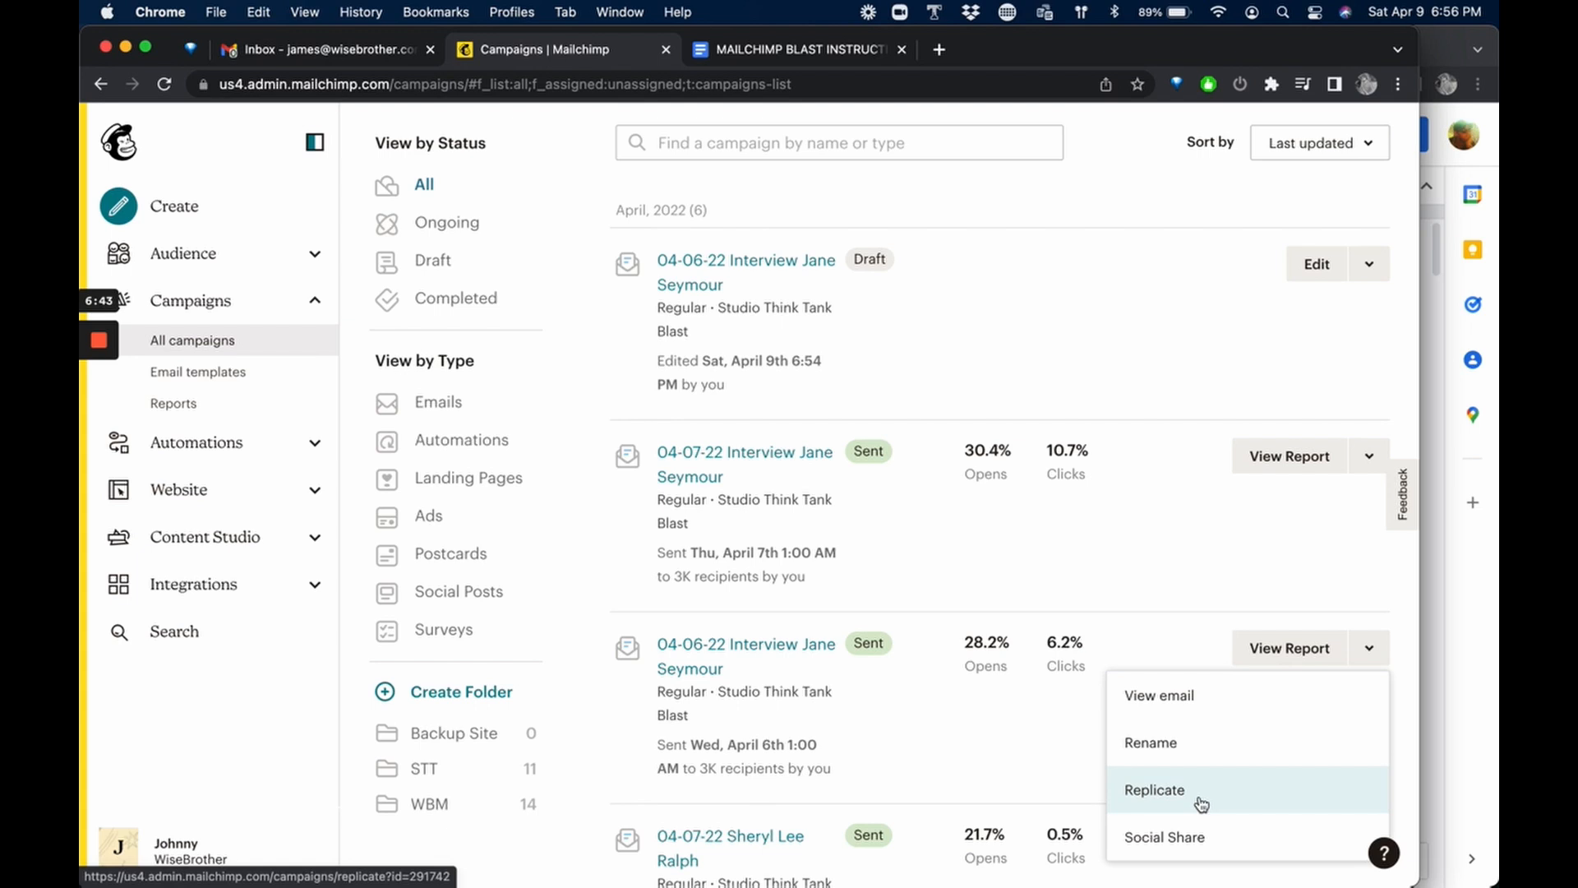
click(1169, 799)
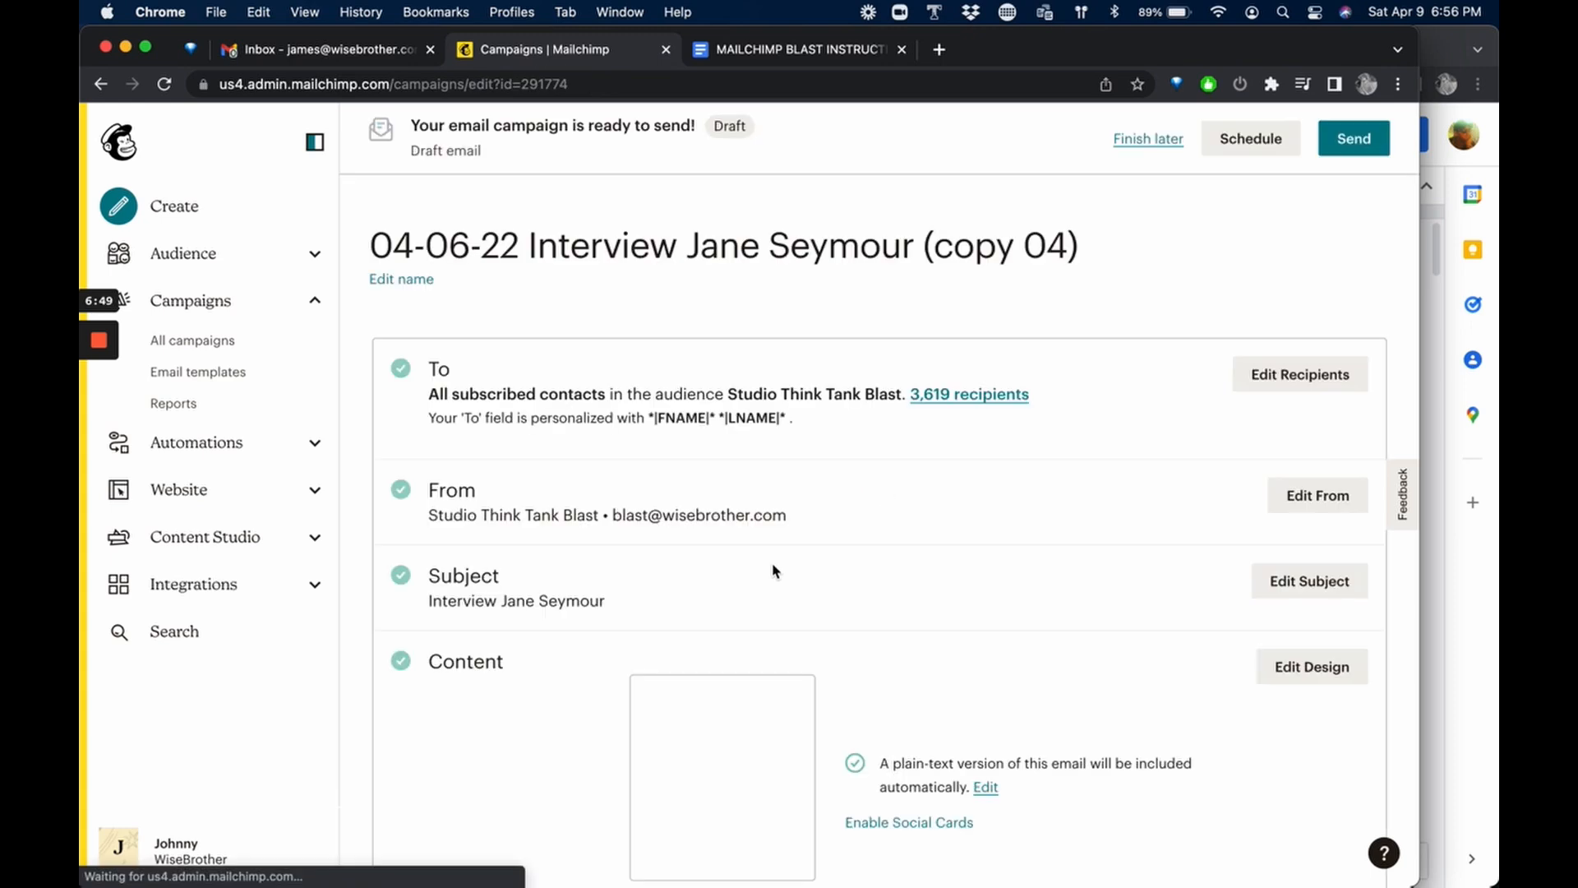
Rename the replicated campaign as "04-09-22 Interview Jane Seymour", without the copy suffix, and save the name.
click(421, 278)
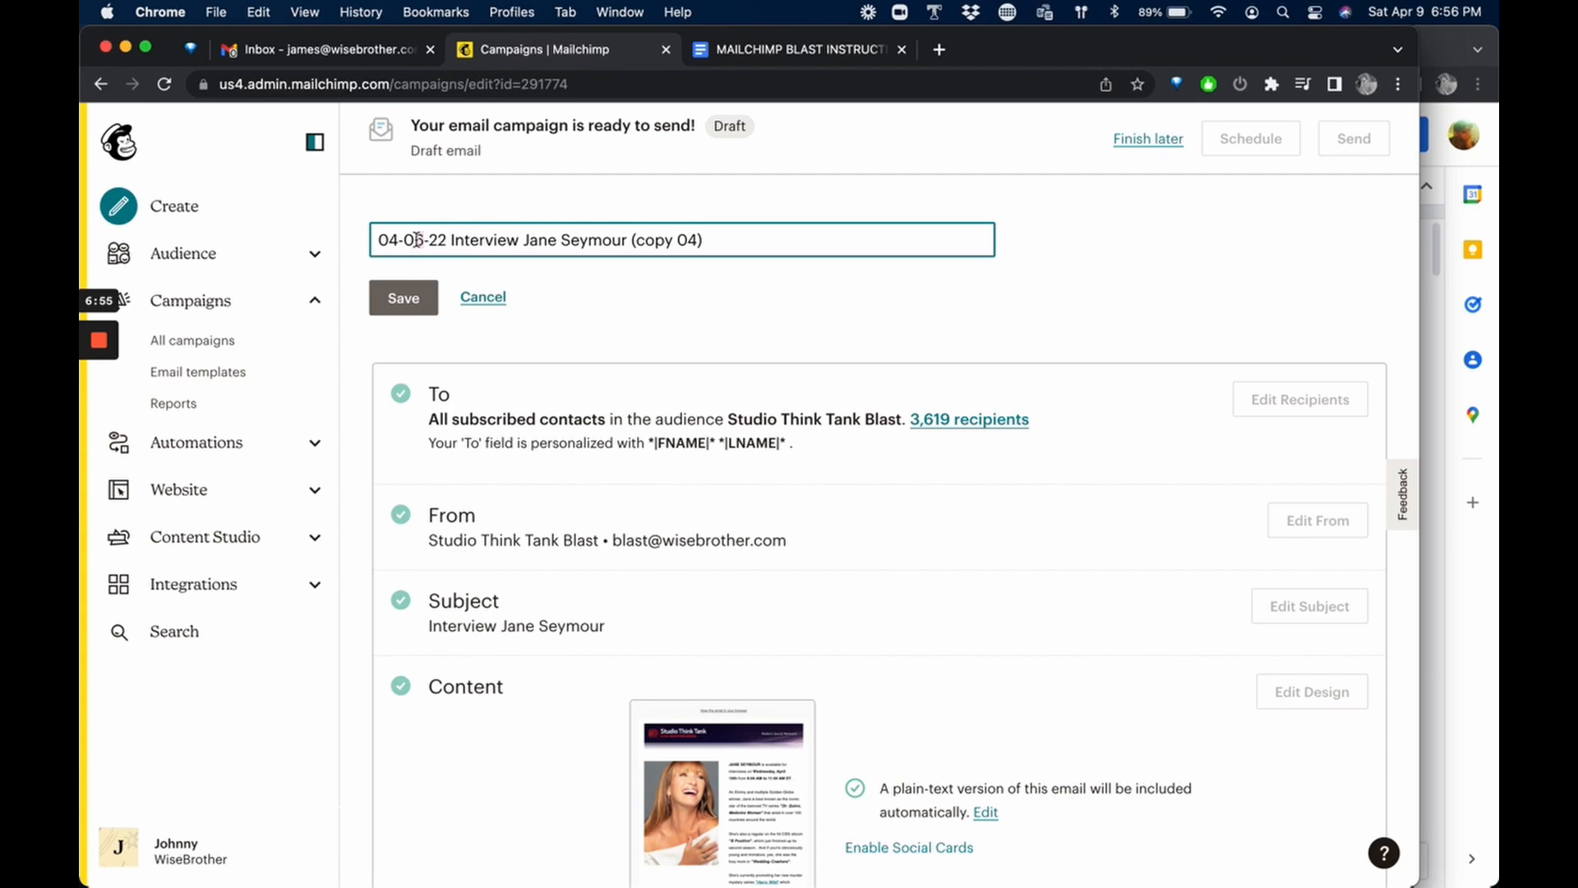
click(419, 240)
key(BackSpace)
text(9)
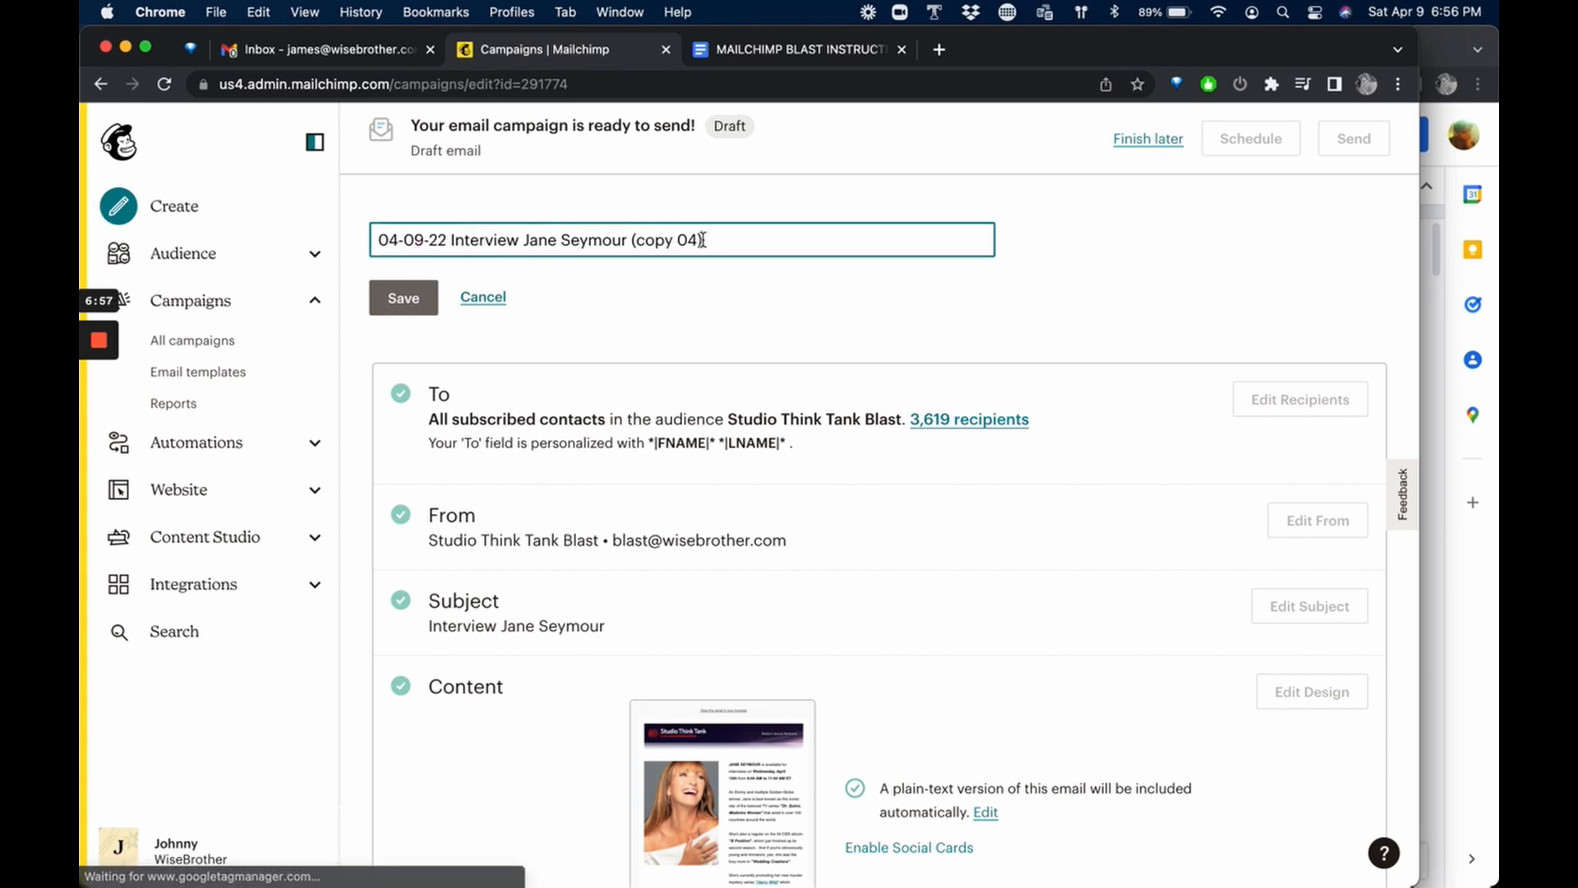
drag(703, 239, 636, 242)
key(BackSpace)
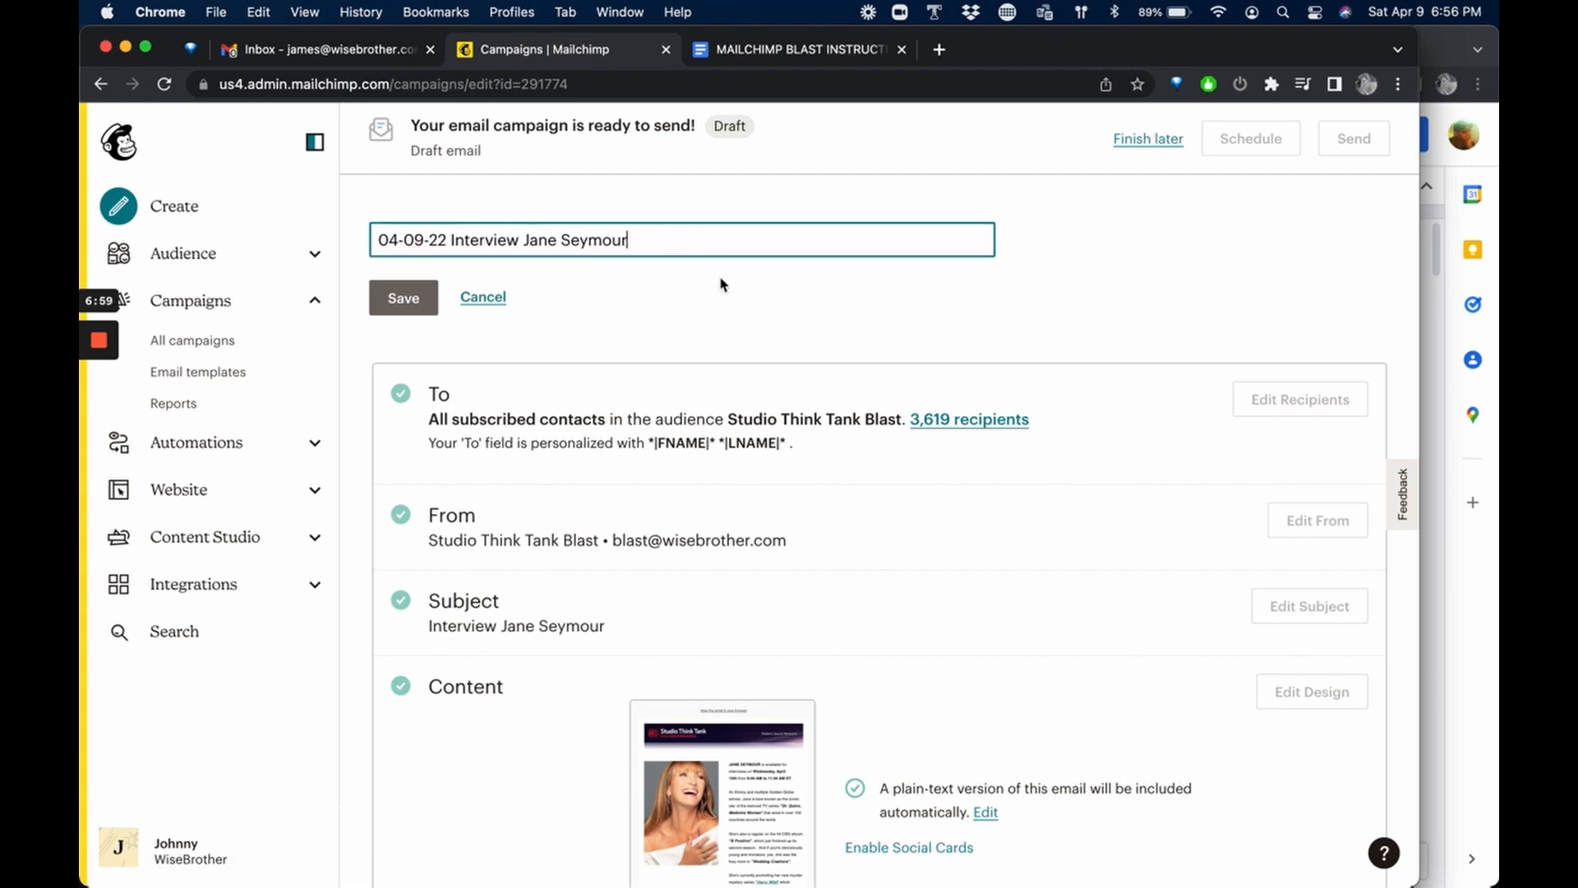
scroll(817, 395, down, 5)
scroll(817, 395, down, 4)
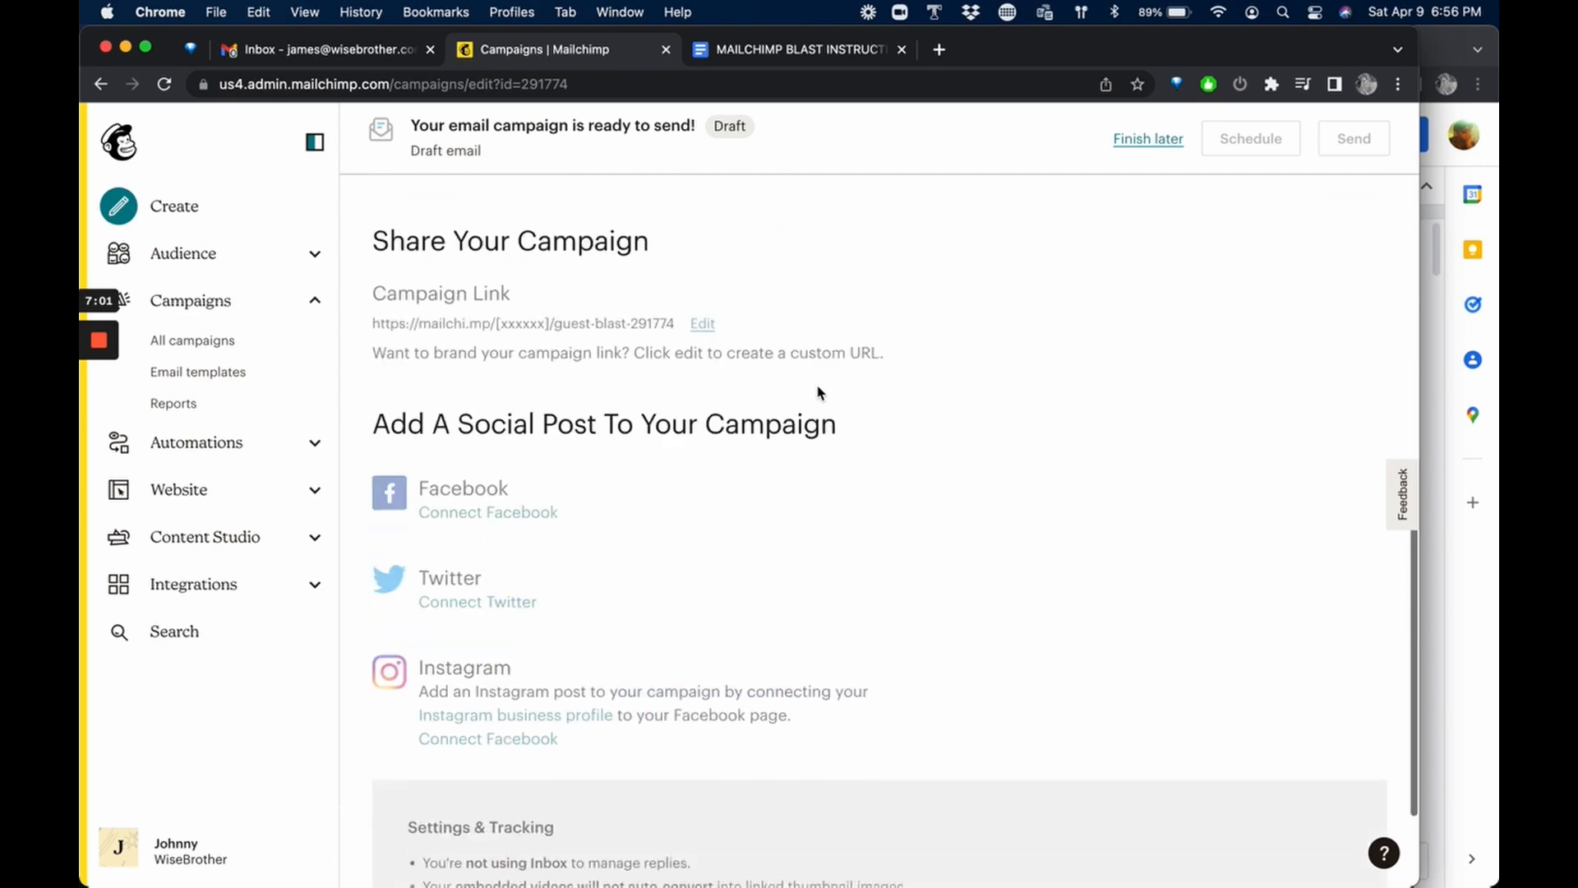
scroll(817, 394, up, 10)
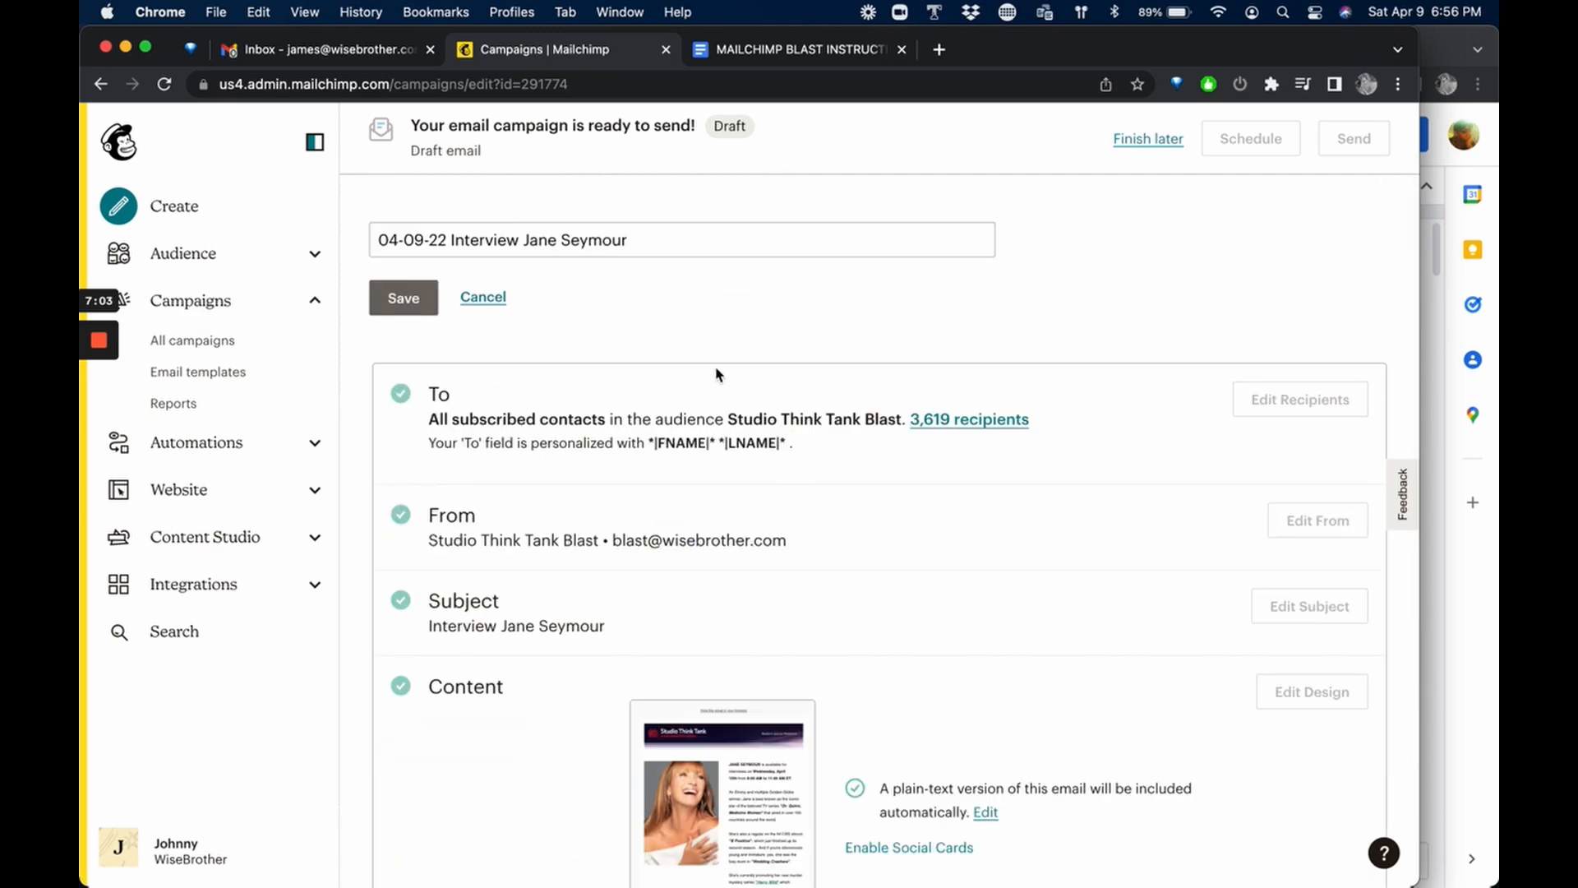
click(393, 301)
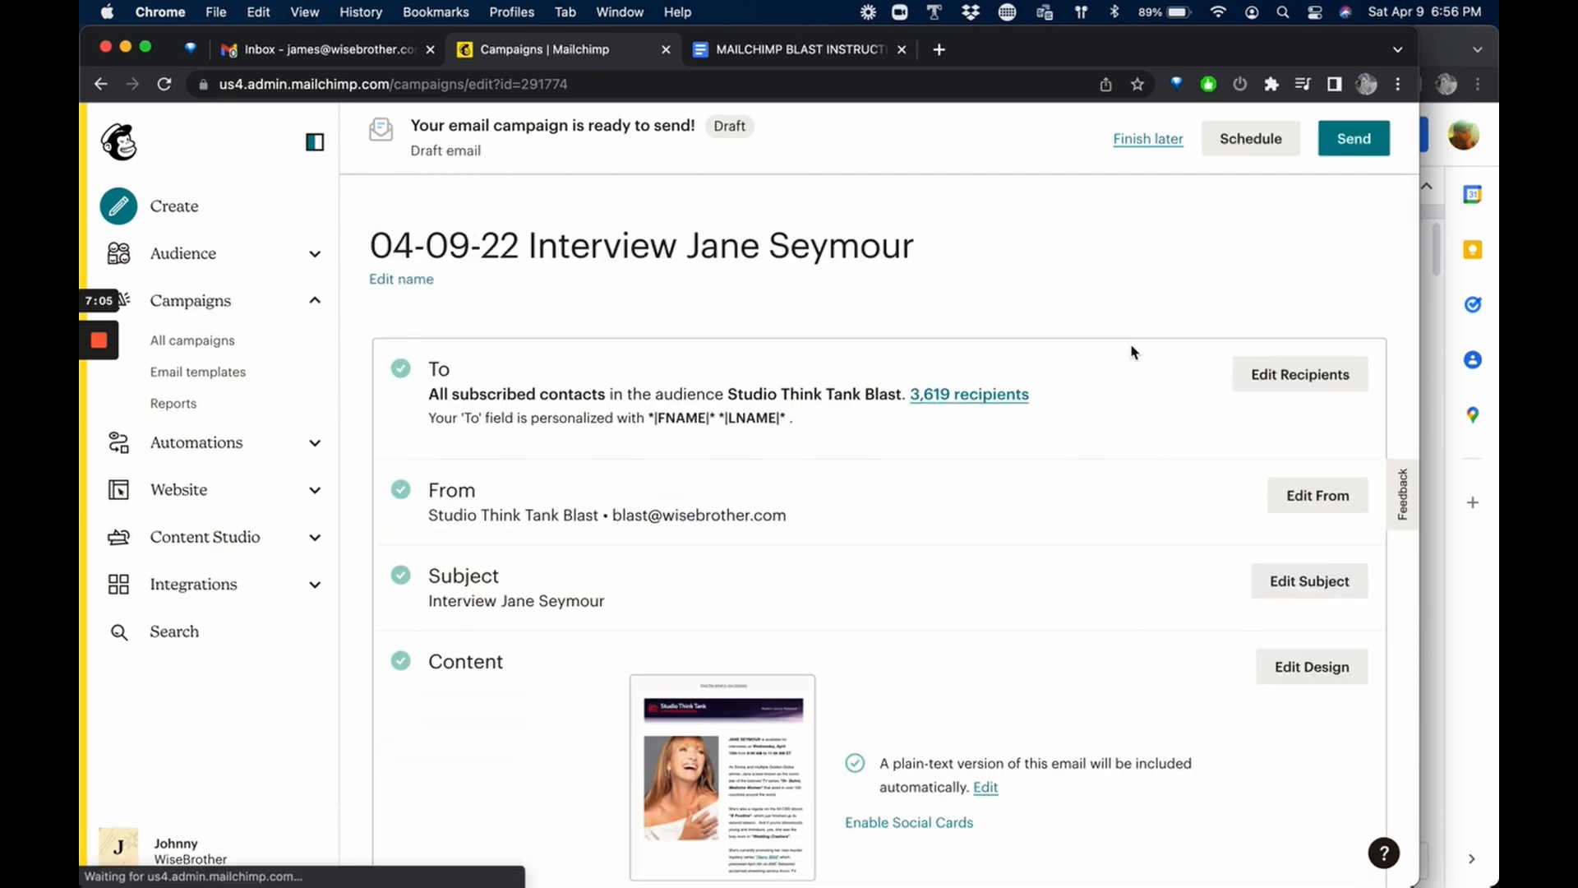